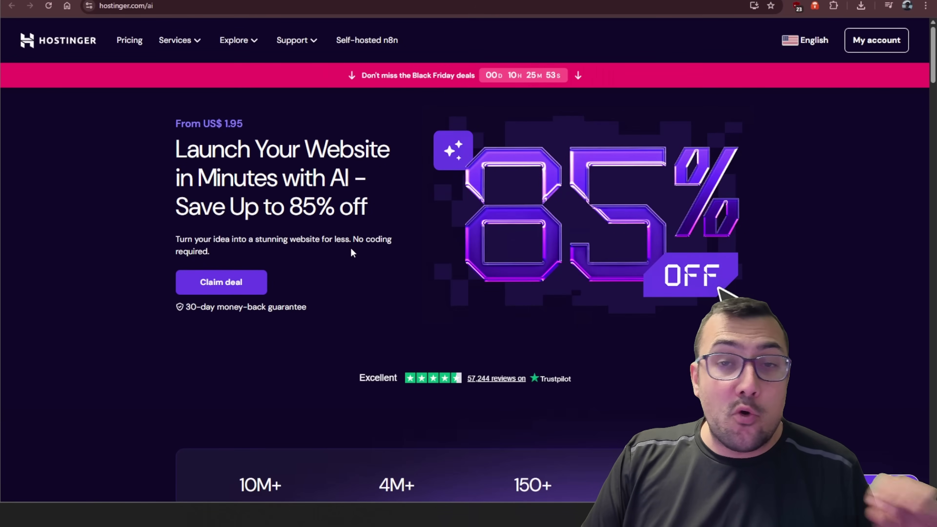
Add the Business Web Hosting plan (48 months, US$ 2.75/month, US$ 132.00 subtotal) to the cart.
{"action": "left_click_drag", "start_coordinate": [182, 208], "coordinate": [379, 210]}
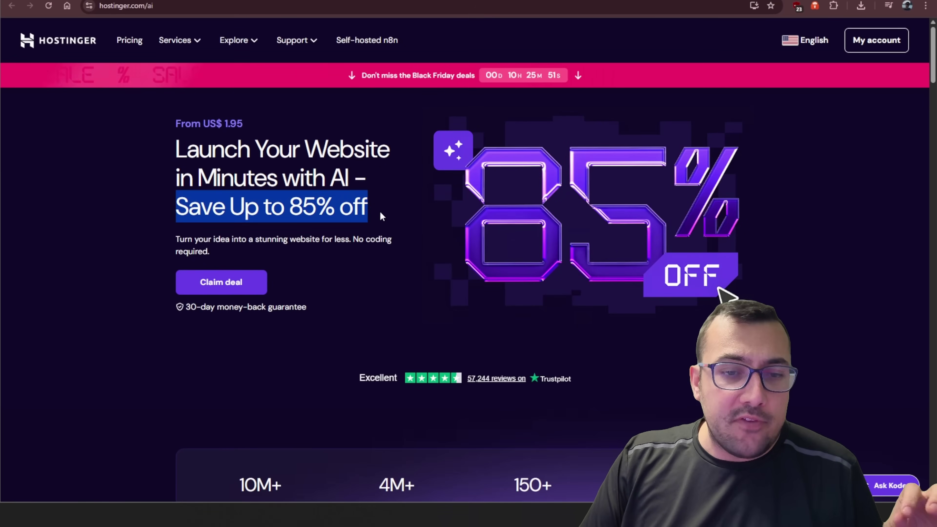
{"action": "left_click", "coordinate": [383, 211]}
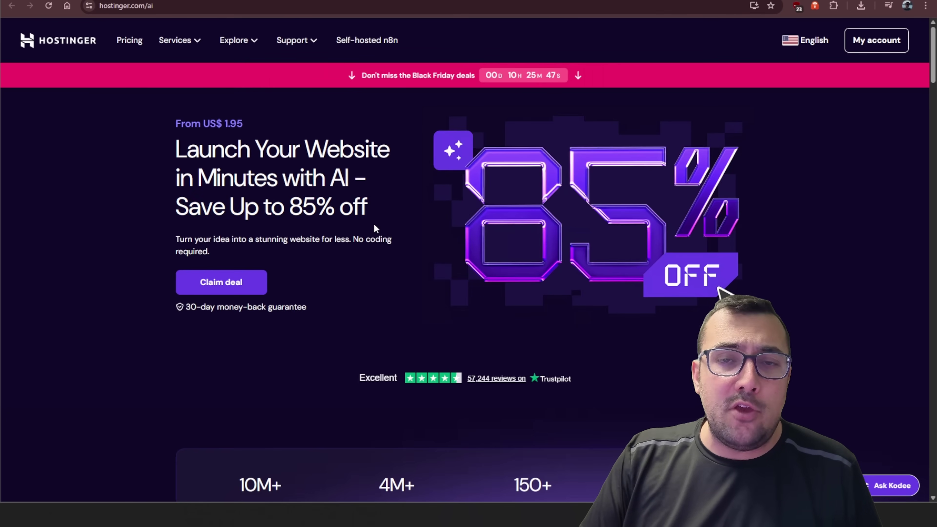
{"action": "scroll", "coordinate": [374, 223], "scroll_direction": "down", "scroll_amount": 7}
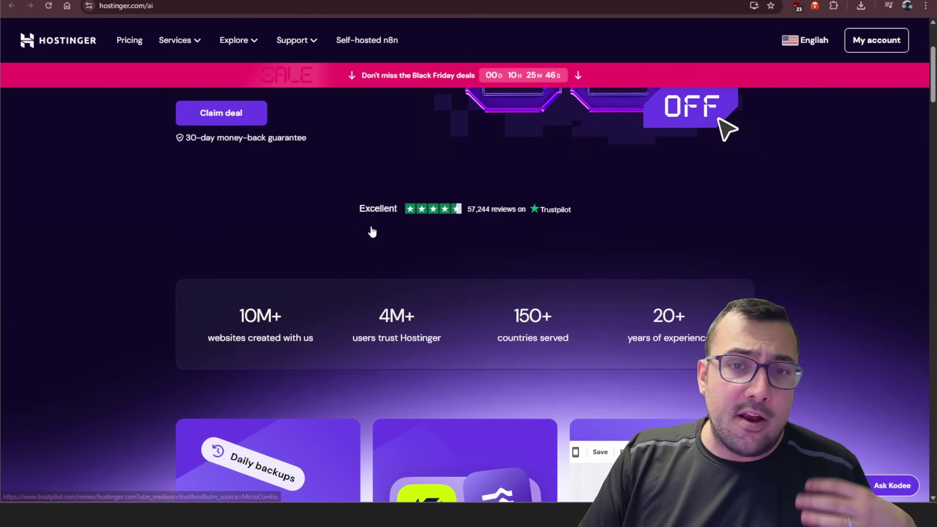
{"action": "scroll", "coordinate": [372, 232], "scroll_direction": "down", "scroll_amount": 9}
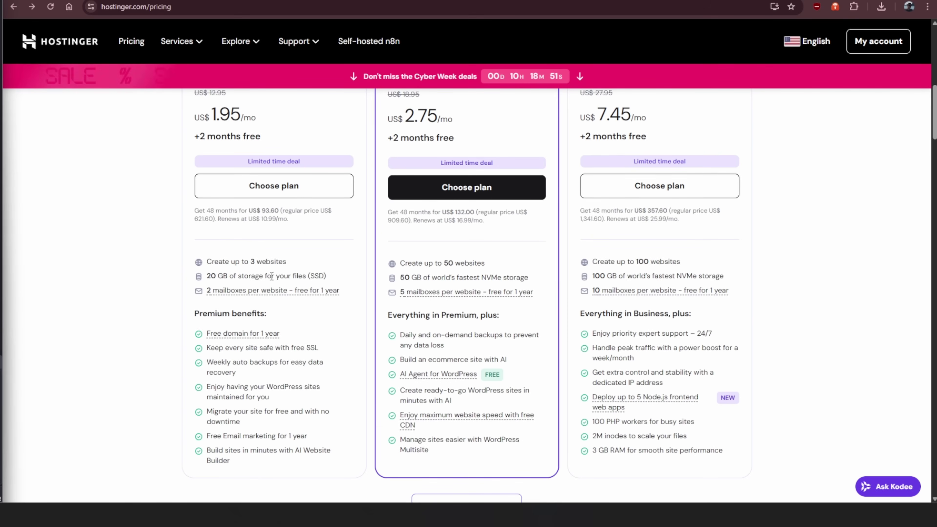
{"action": "scroll", "coordinate": [457, 236], "scroll_direction": "up", "scroll_amount": 1}
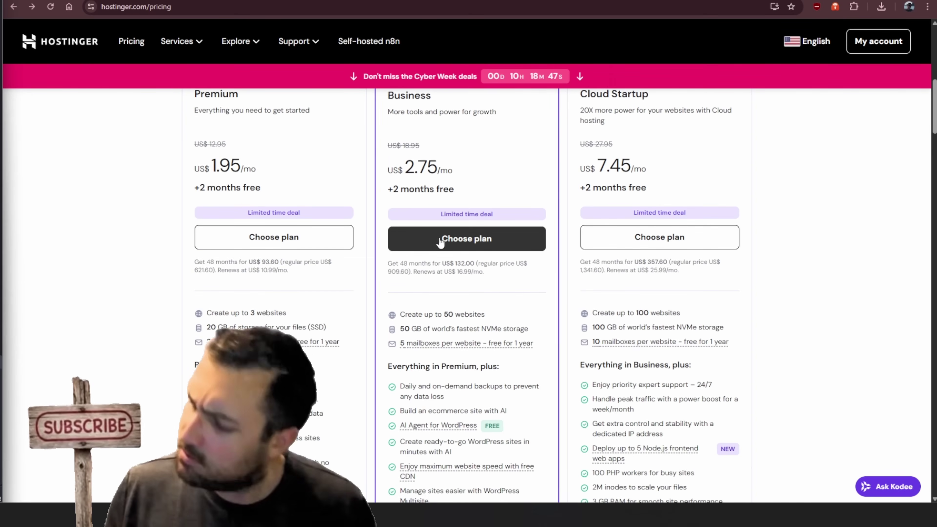
{"action": "left_click", "coordinate": [437, 240]}
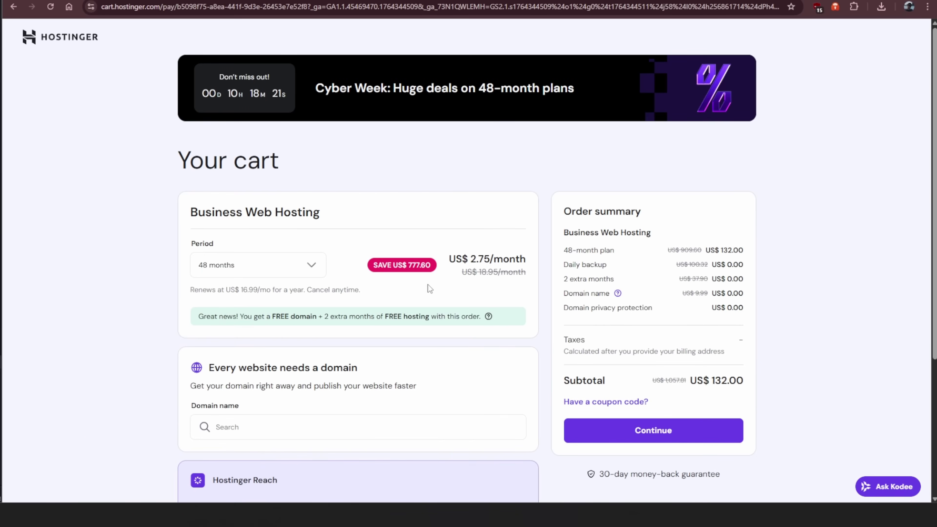
Apply the 10% coupon for a US$ 118.80 subtotal, keeping the 48-month billing period.
{"action": "scroll", "coordinate": [473, 240], "scroll_direction": "down", "scroll_amount": 3}
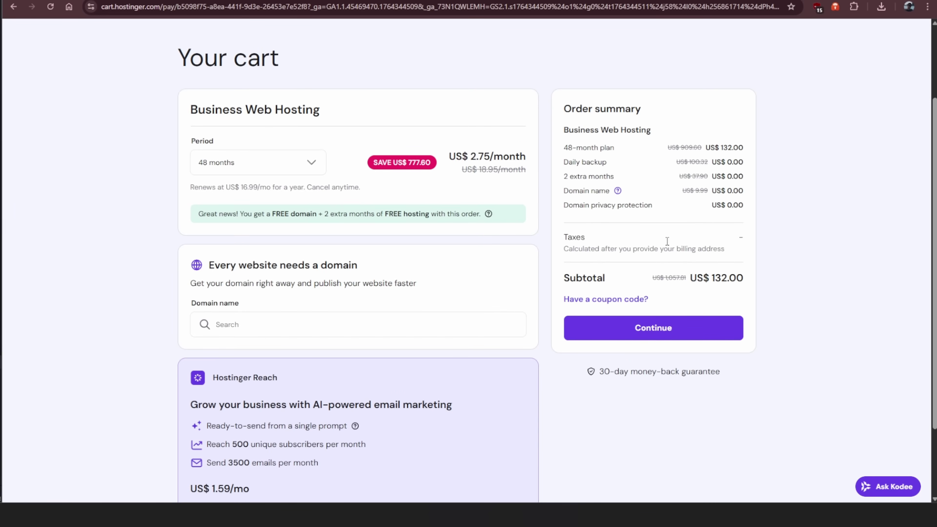
{"action": "left_click", "coordinate": [609, 302]}
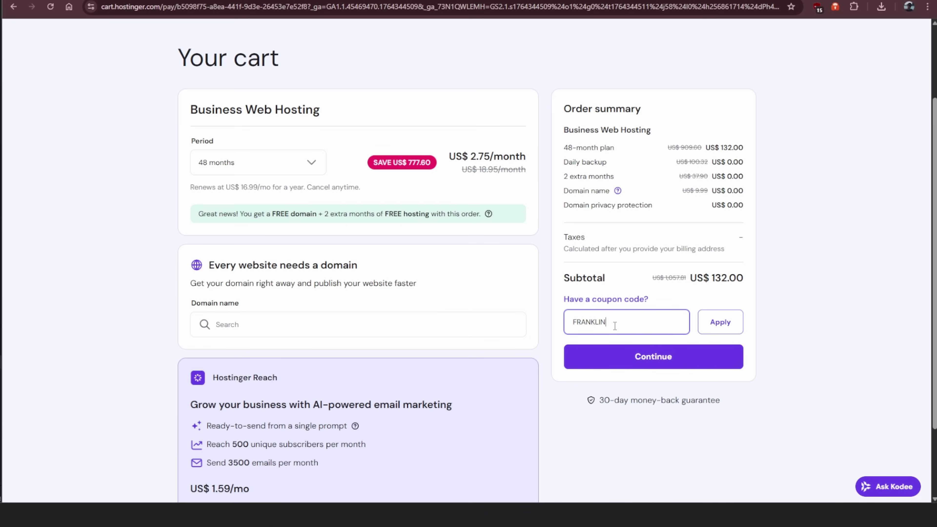
{"action": "left_click", "coordinate": [713, 315]}
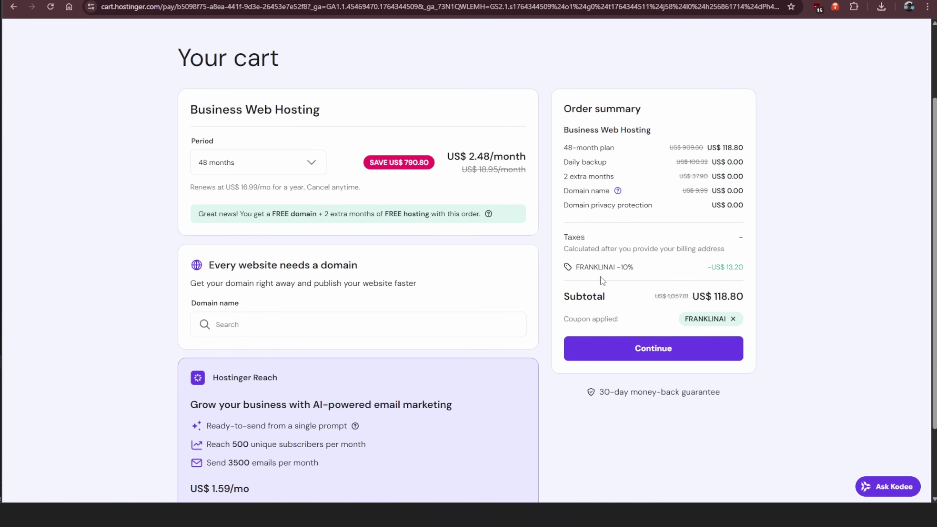
{"action": "left_click", "coordinate": [297, 173]}
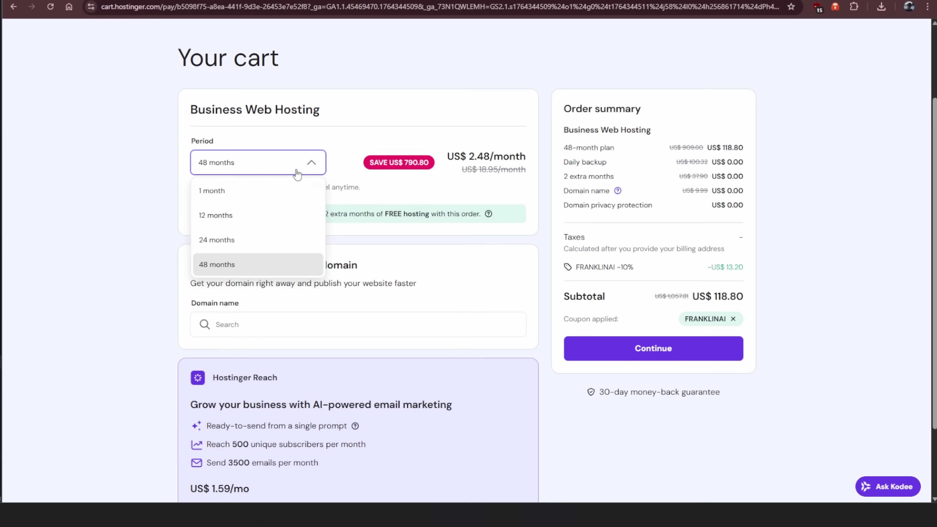
{"action": "left_click", "coordinate": [282, 269]}
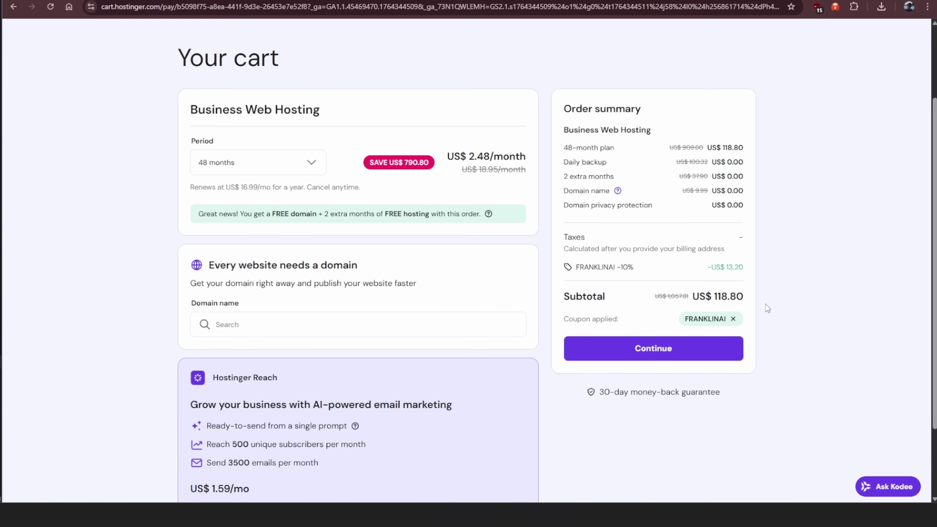
{"action": "left_click", "coordinate": [277, 164]}
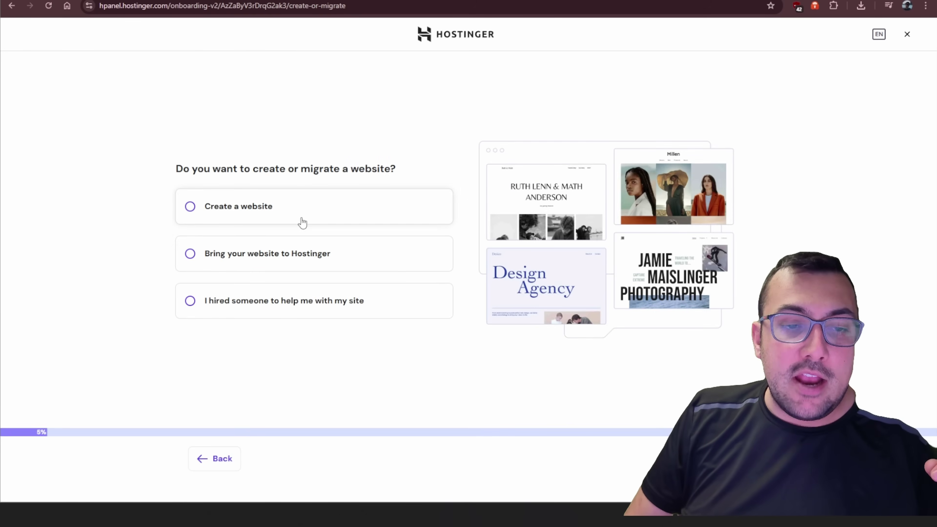
Choose to create a new website in the hPanel onboarding.
{"action": "left_click", "coordinate": [295, 215]}
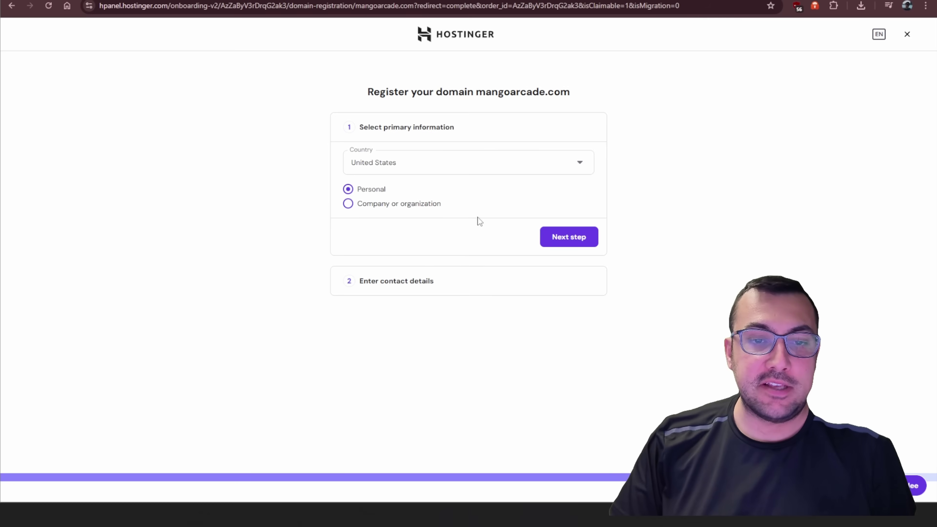
Enter brand name 'Mango Arcade', paste the retro-tropical neon-orange description, and generate the site with AI.
{"action": "left_click", "coordinate": [464, 168]}
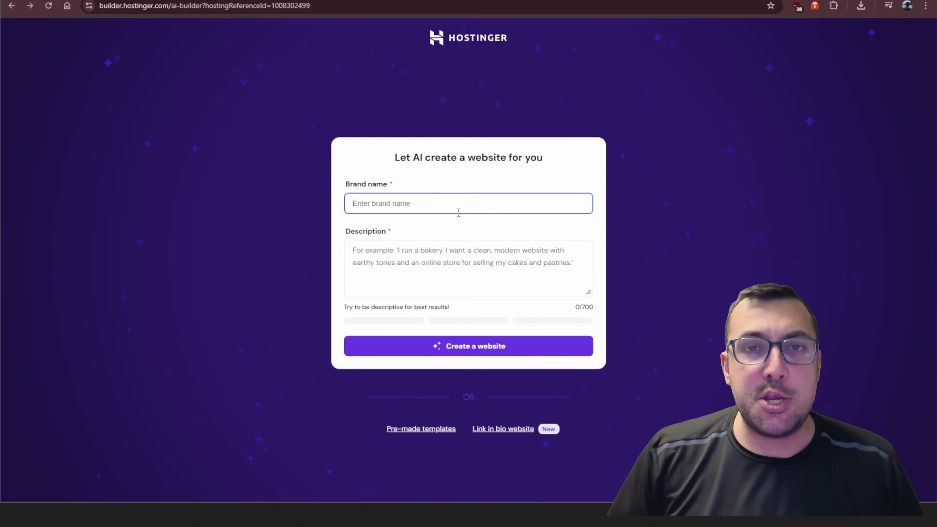
{"action": "type", "text": "Mango"}
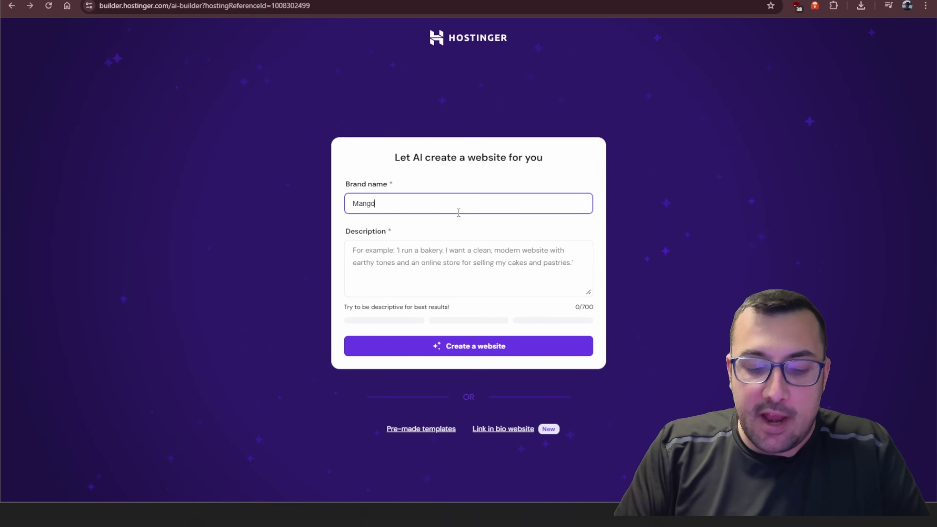
{"action": "type", "text": " Arcade"}
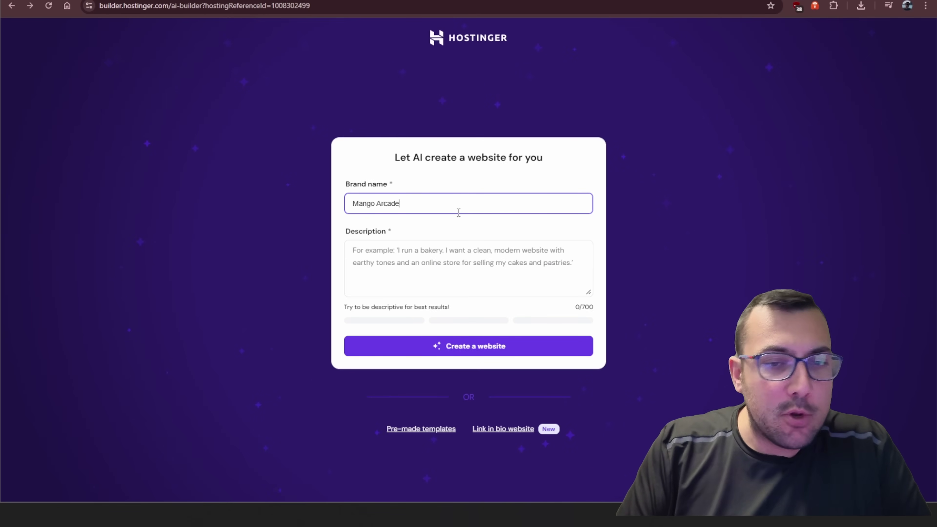
{"action": "left_click", "coordinate": [560, 239]}
{"action": "type", "text": "I run a business called Mango Arcade. I want a fun, retro-tropical website with neon orange colors and an online store for selling my arcade cabinets."}
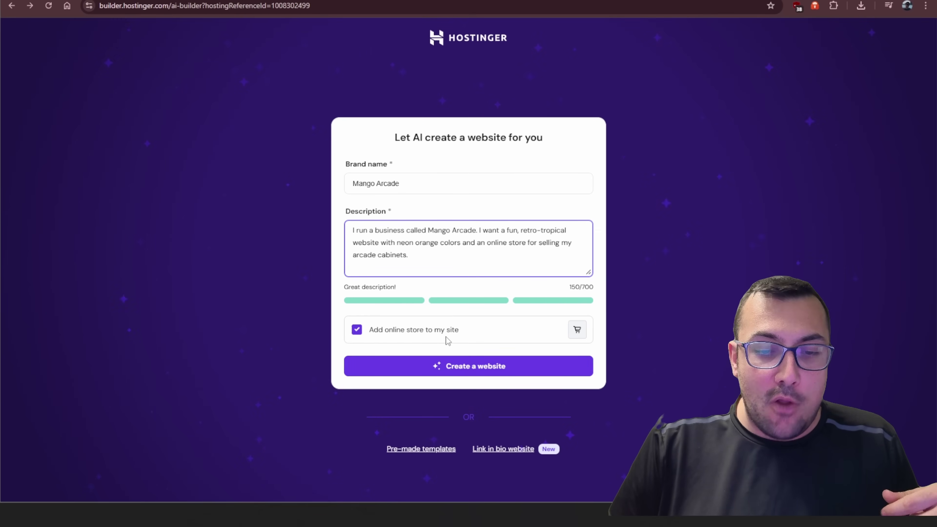
{"action": "left_click", "coordinate": [524, 371]}
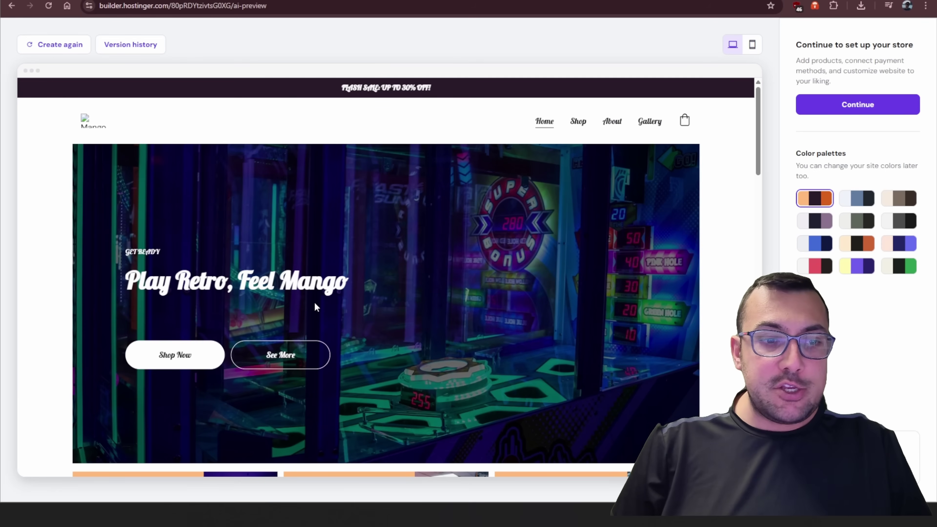
Scroll through the generated 'Play Retro, Feel Mango' site preview.
{"action": "scroll", "coordinate": [362, 312], "scroll_direction": "down", "scroll_amount": 5}
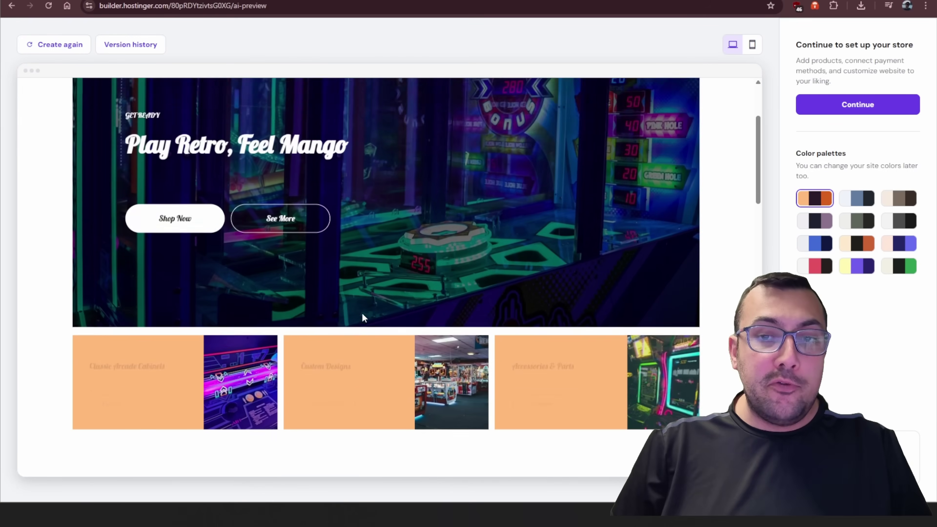
{"action": "scroll", "coordinate": [354, 305], "scroll_direction": "down", "scroll_amount": 4}
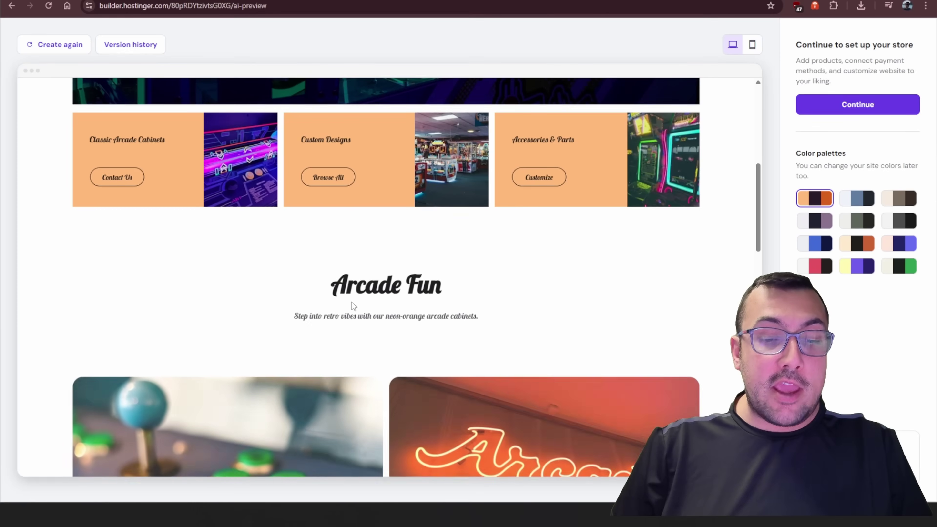
{"action": "scroll", "coordinate": [350, 301], "scroll_direction": "down", "scroll_amount": 5}
{"action": "scroll", "coordinate": [351, 301], "scroll_direction": "down", "scroll_amount": 9}
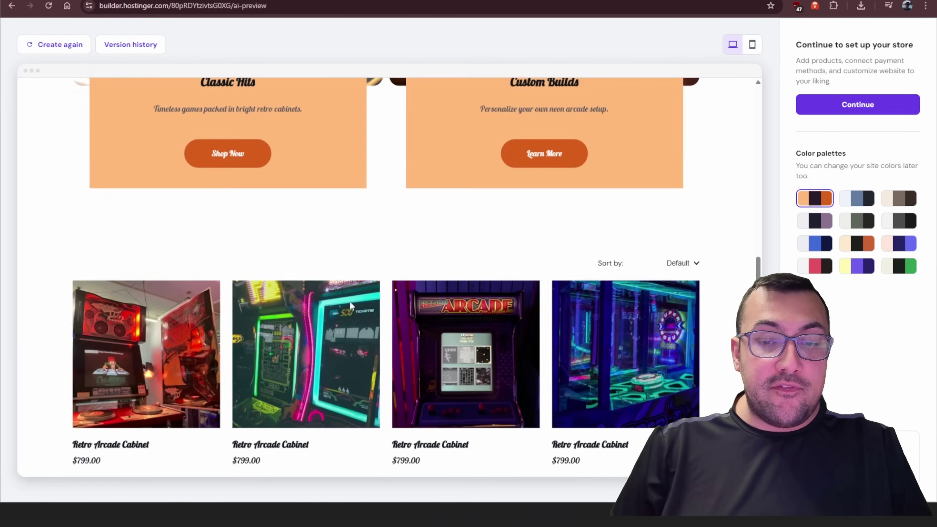
{"action": "scroll", "coordinate": [351, 306], "scroll_direction": "down", "scroll_amount": 3}
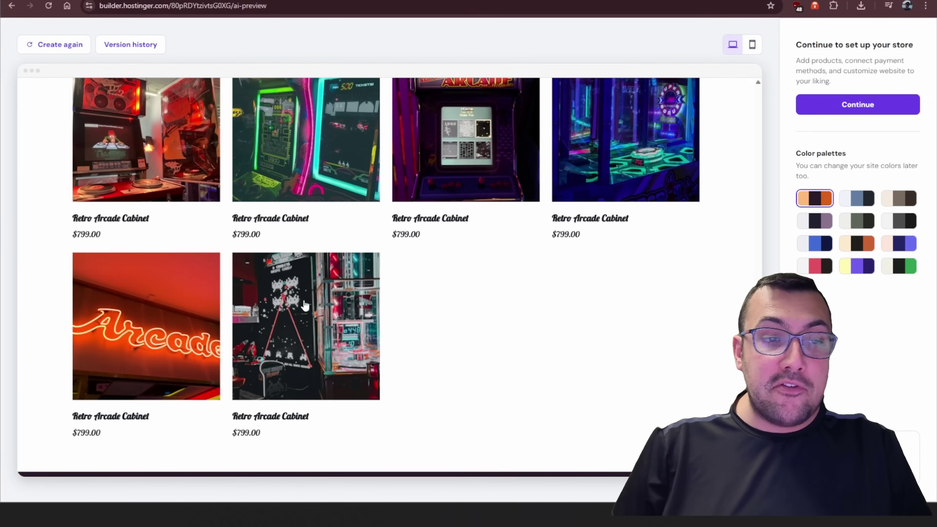
{"action": "scroll", "coordinate": [304, 305], "scroll_direction": "down", "scroll_amount": 4}
{"action": "scroll", "coordinate": [312, 299], "scroll_direction": "down", "scroll_amount": 7}
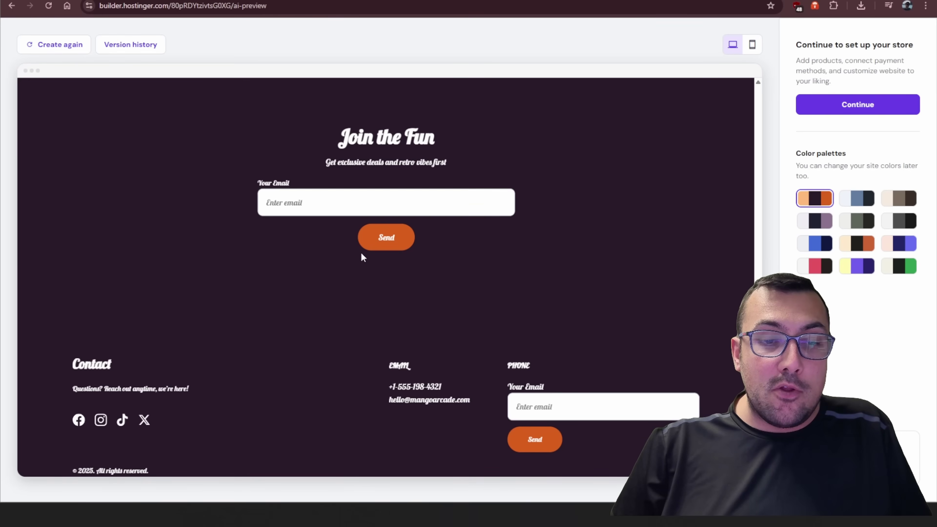
{"action": "scroll", "coordinate": [364, 256], "scroll_direction": "down", "scroll_amount": 1}
{"action": "scroll", "coordinate": [428, 301], "scroll_direction": "up", "scroll_amount": 20}
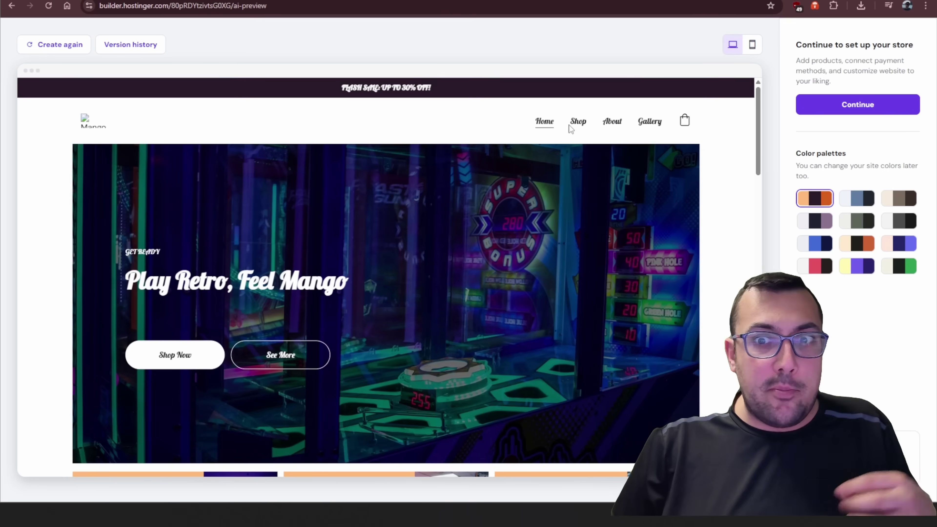
View the Shop page and the Retro Arcade Cabinet product page priced $799.00.
{"action": "left_click", "coordinate": [573, 123]}
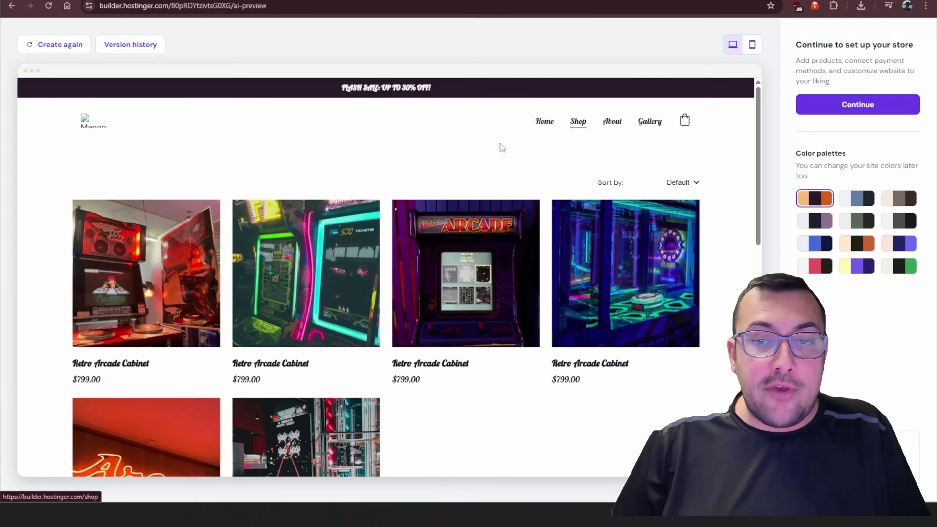
{"action": "left_click", "coordinate": [356, 280]}
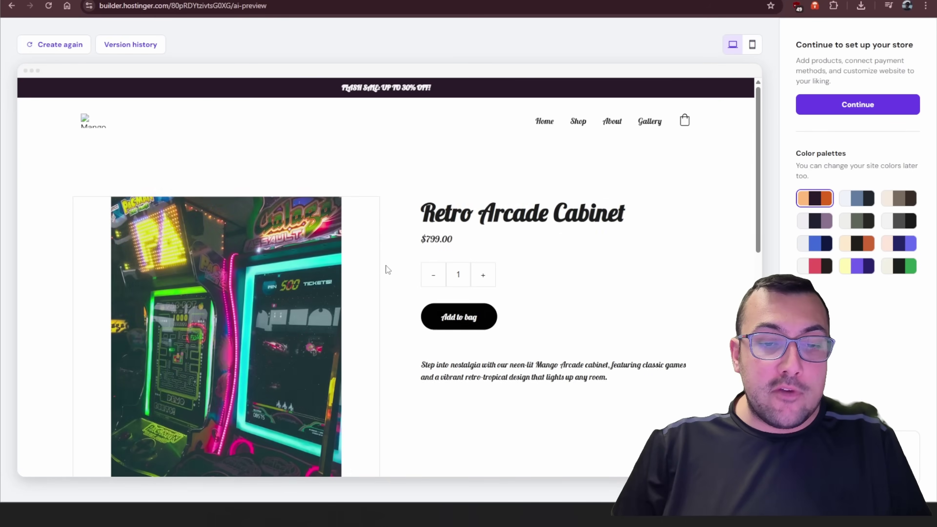
{"action": "scroll", "coordinate": [388, 267], "scroll_direction": "down", "scroll_amount": 5}
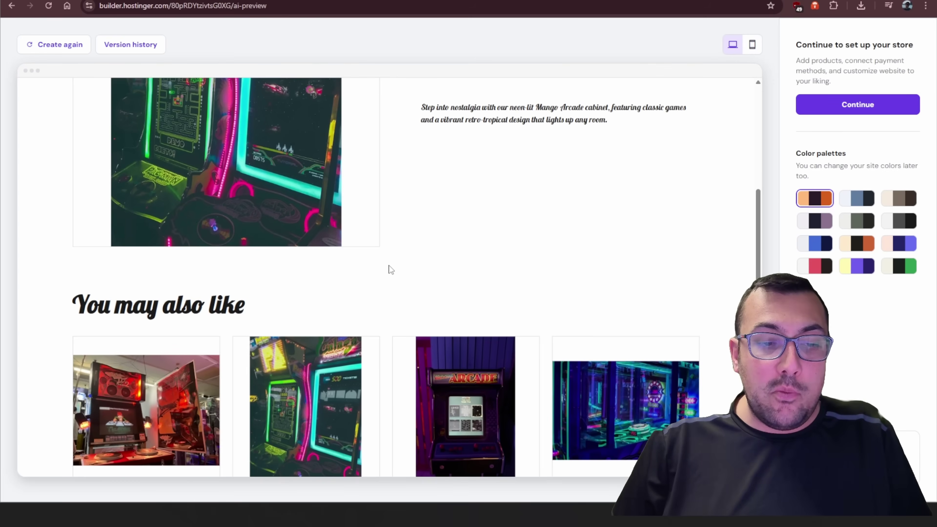
{"action": "scroll", "coordinate": [390, 267], "scroll_direction": "up", "scroll_amount": 6}
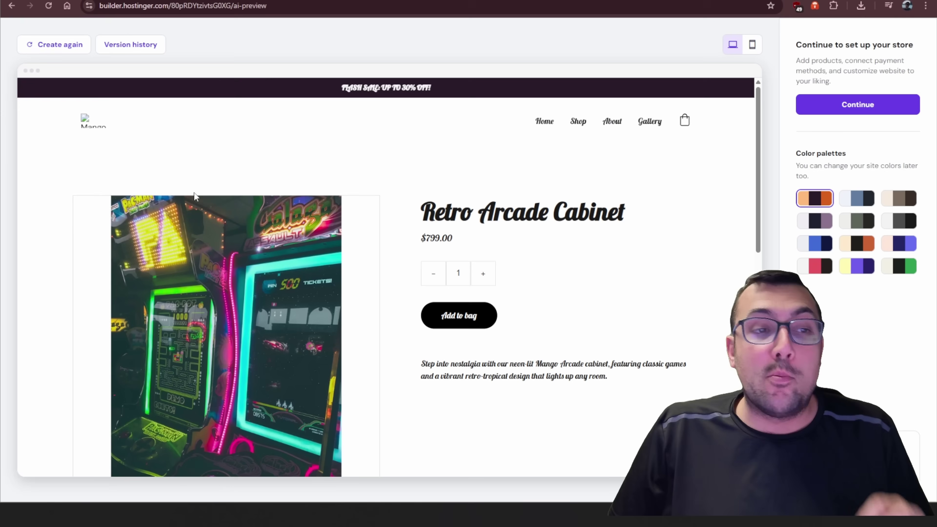
Regenerate another Mango Arcade site version from the prefilled brand and store description.
{"action": "left_click", "coordinate": [79, 47]}
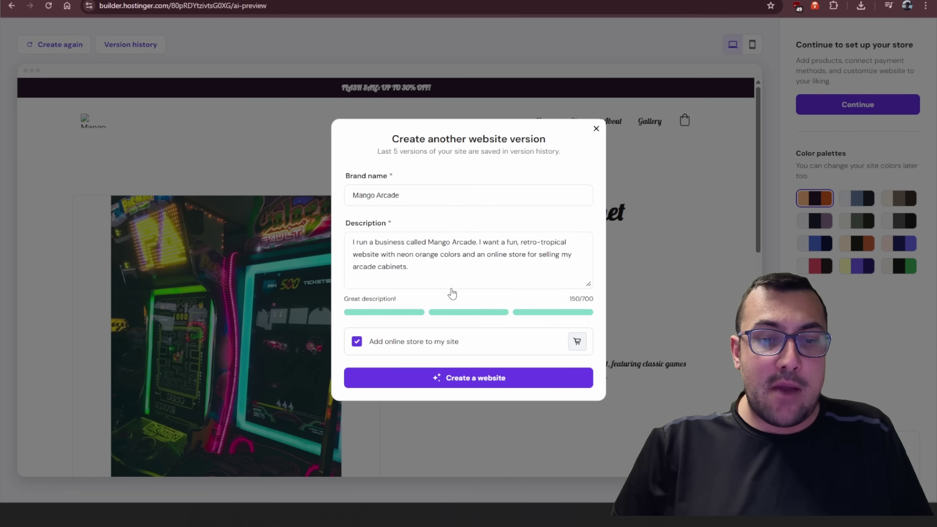
{"action": "left_click", "coordinate": [482, 377]}
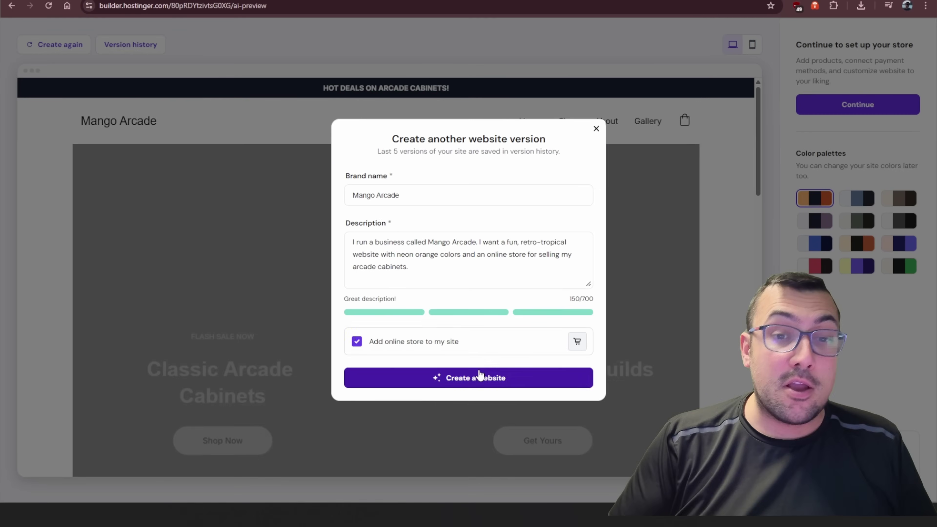
Try the blue-grey and another colour palette, then return to the orange-and-dark palette.
{"action": "key", "text": "Escape"}
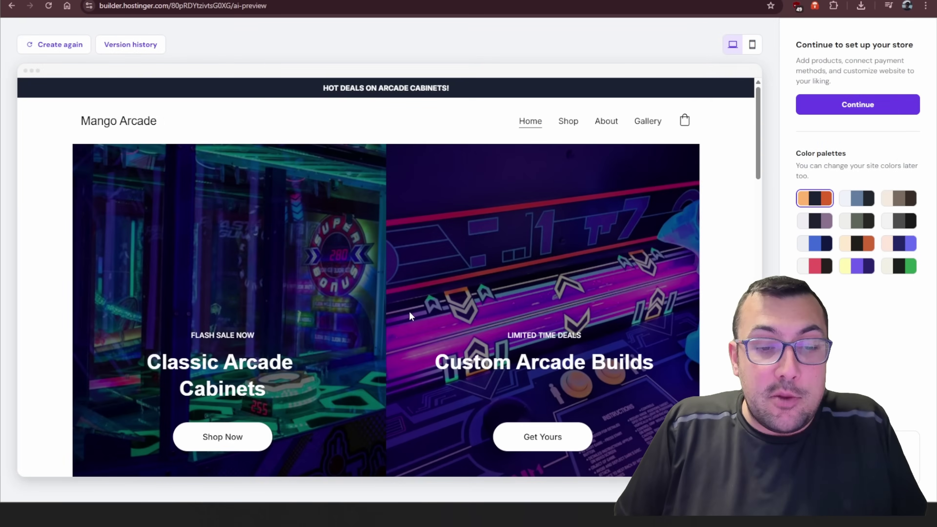
{"action": "scroll", "coordinate": [398, 314], "scroll_direction": "down", "scroll_amount": 4}
{"action": "scroll", "coordinate": [394, 312], "scroll_direction": "down", "scroll_amount": 10}
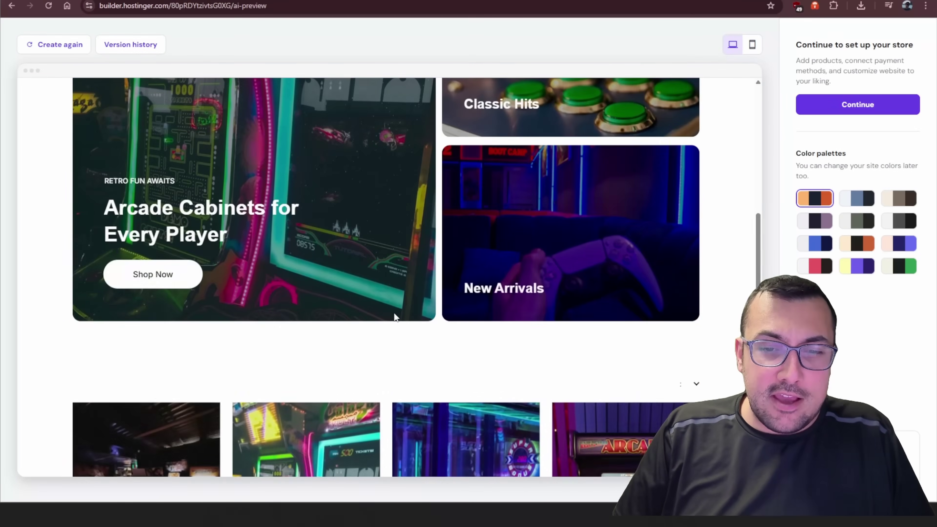
{"action": "scroll", "coordinate": [394, 314], "scroll_direction": "down", "scroll_amount": 6}
{"action": "scroll", "coordinate": [393, 317], "scroll_direction": "up", "scroll_amount": 15}
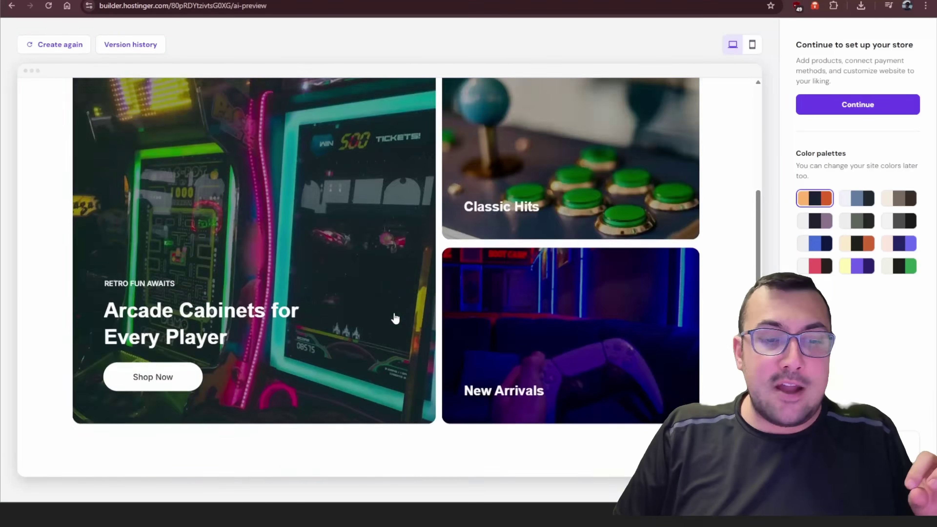
{"action": "scroll", "coordinate": [662, 299], "scroll_direction": "up", "scroll_amount": 3}
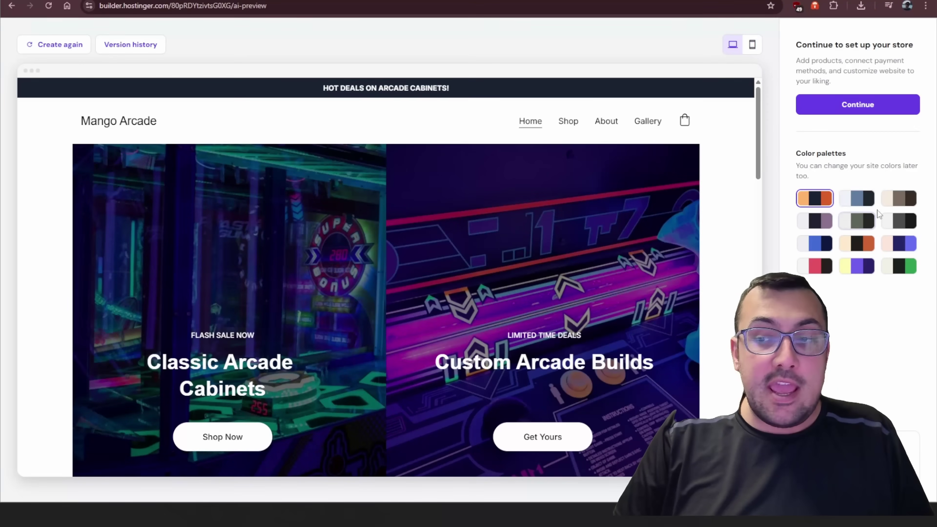
{"action": "left_click", "coordinate": [867, 204]}
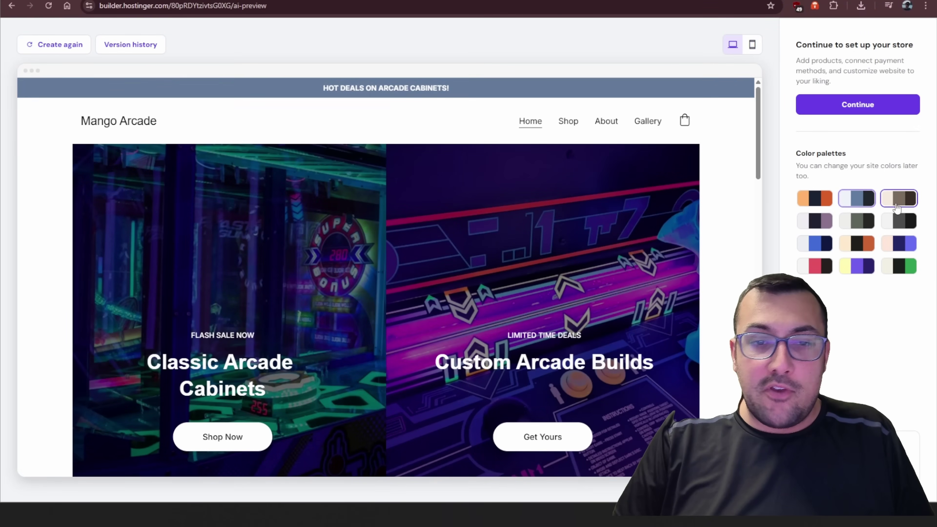
{"action": "left_click", "coordinate": [897, 206]}
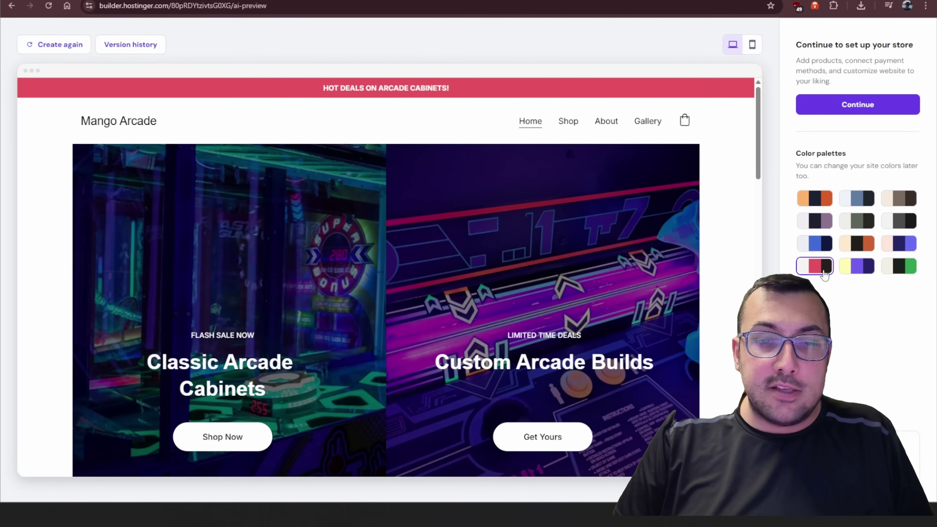
{"action": "scroll", "coordinate": [376, 147], "scroll_direction": "down", "scroll_amount": 15}
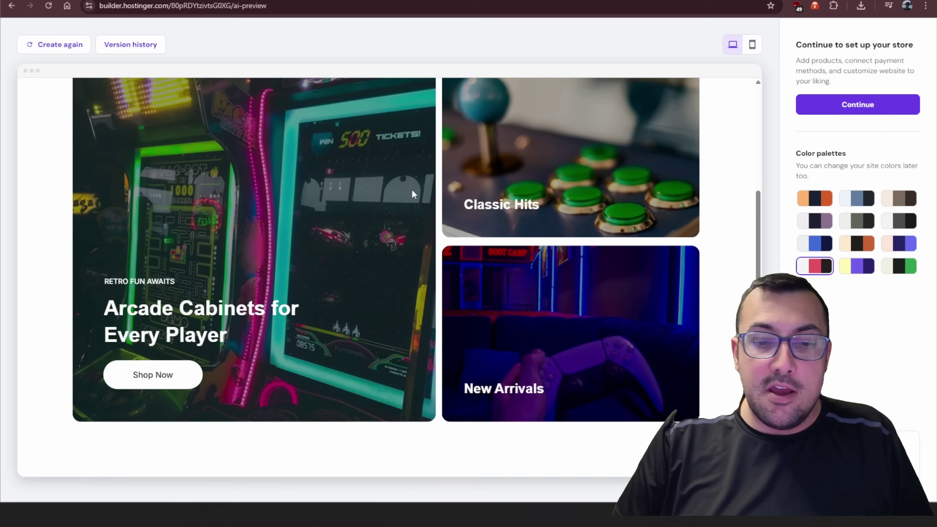
{"action": "scroll", "coordinate": [406, 209], "scroll_direction": "up", "scroll_amount": 15}
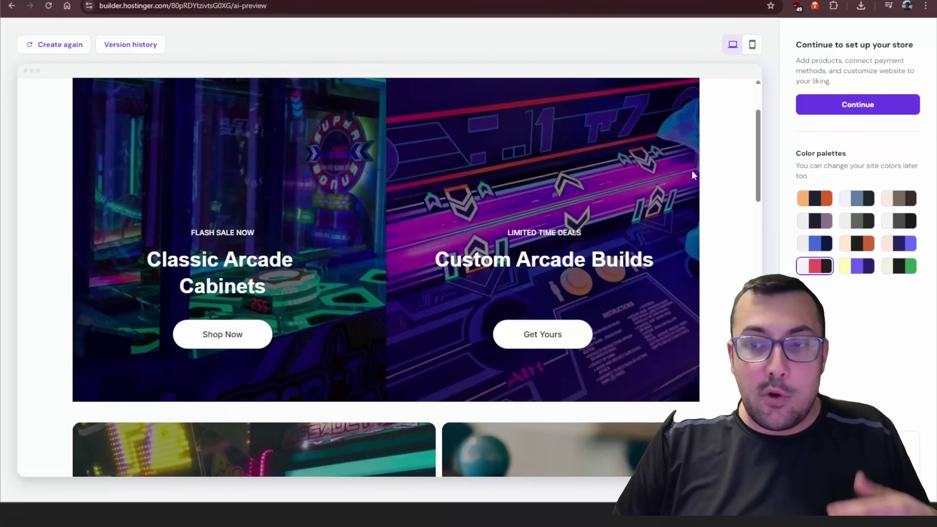
{"action": "left_click", "coordinate": [814, 198]}
{"action": "scroll", "coordinate": [609, 231], "scroll_direction": "up", "scroll_amount": 3}
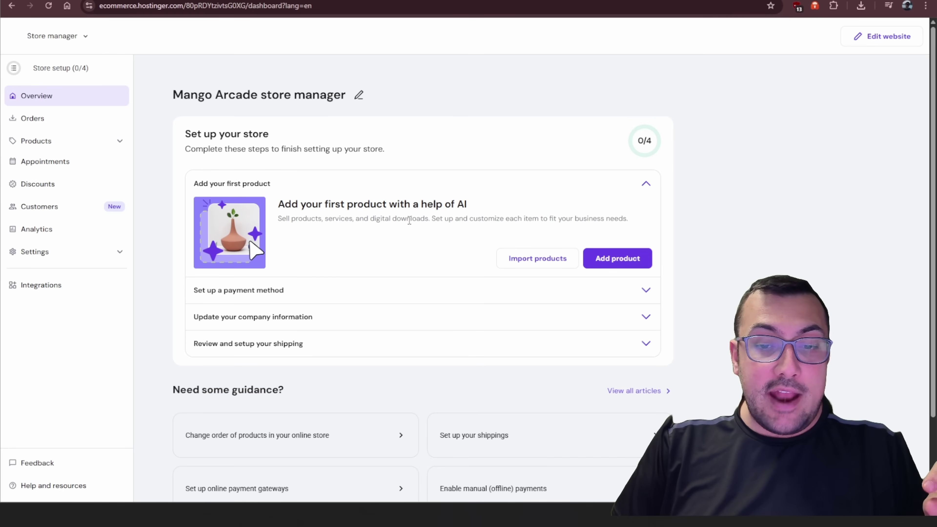
Add a physical Pac-Man Arcade Machine product with AI-generated details and an edited price.
{"action": "left_click", "coordinate": [615, 259]}
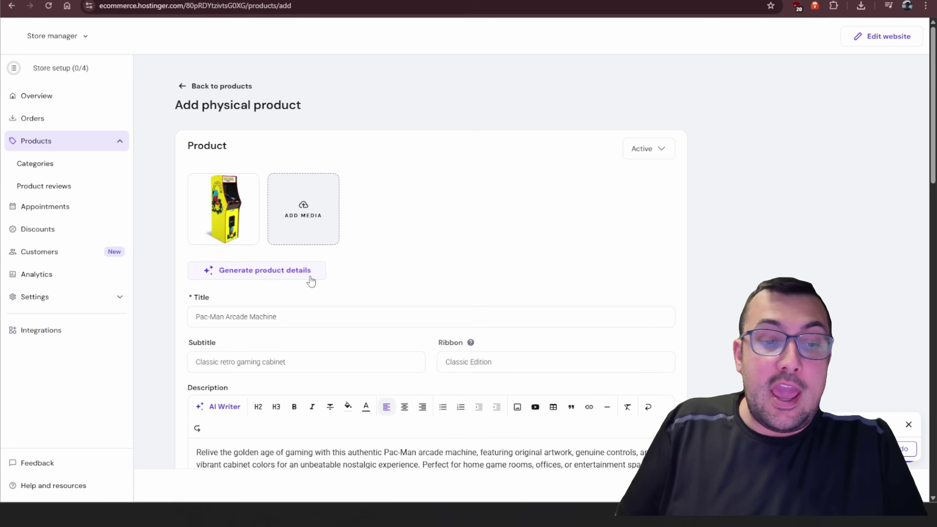
{"action": "scroll", "coordinate": [311, 281], "scroll_direction": "down", "scroll_amount": 4}
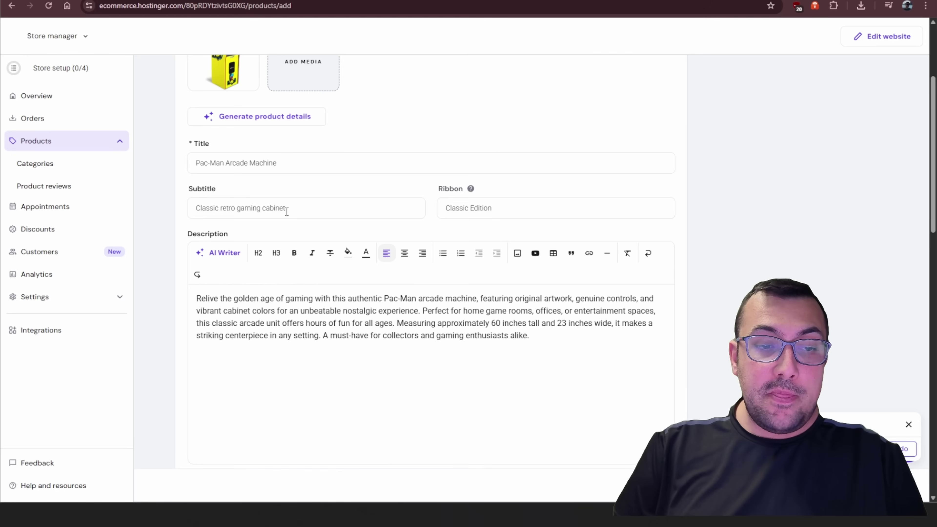
{"action": "scroll", "coordinate": [425, 237], "scroll_direction": "down", "scroll_amount": 4}
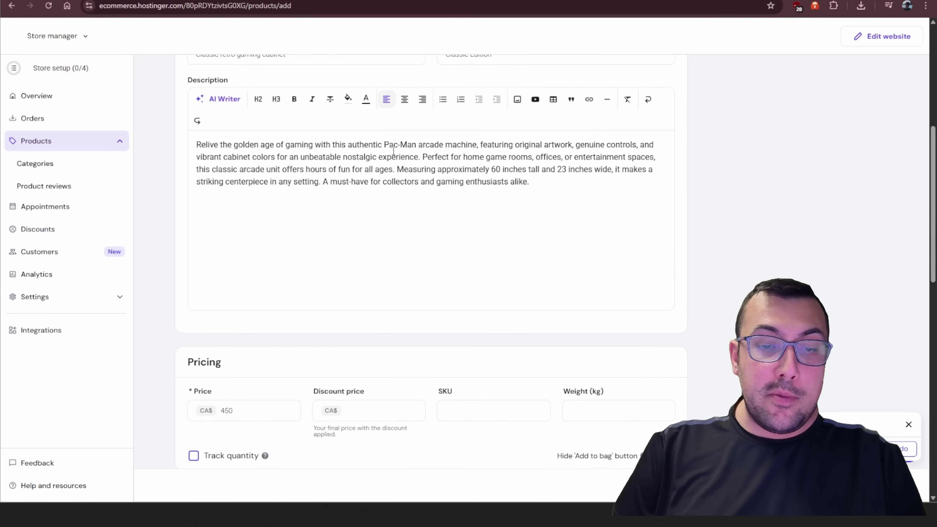
{"action": "scroll", "coordinate": [417, 236], "scroll_direction": "down", "scroll_amount": 4}
{"action": "scroll", "coordinate": [429, 253], "scroll_direction": "up", "scroll_amount": 8}
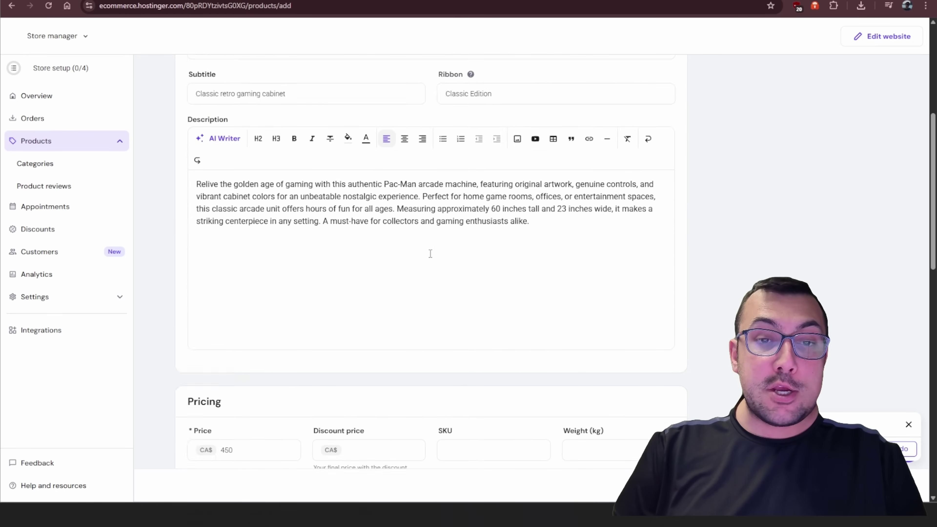
{"action": "scroll", "coordinate": [430, 259], "scroll_direction": "down", "scroll_amount": 3}
{"action": "scroll", "coordinate": [431, 260], "scroll_direction": "down", "scroll_amount": 5}
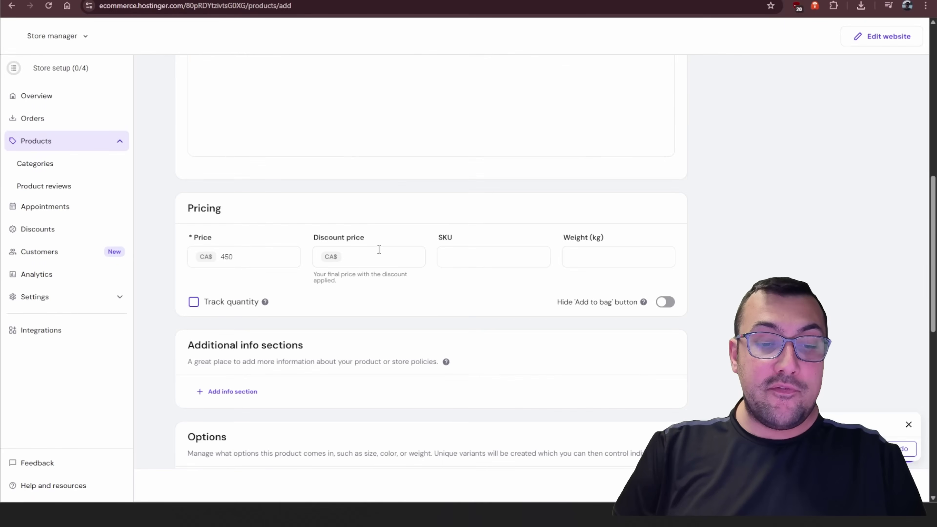
{"action": "left_click", "coordinate": [237, 258]}
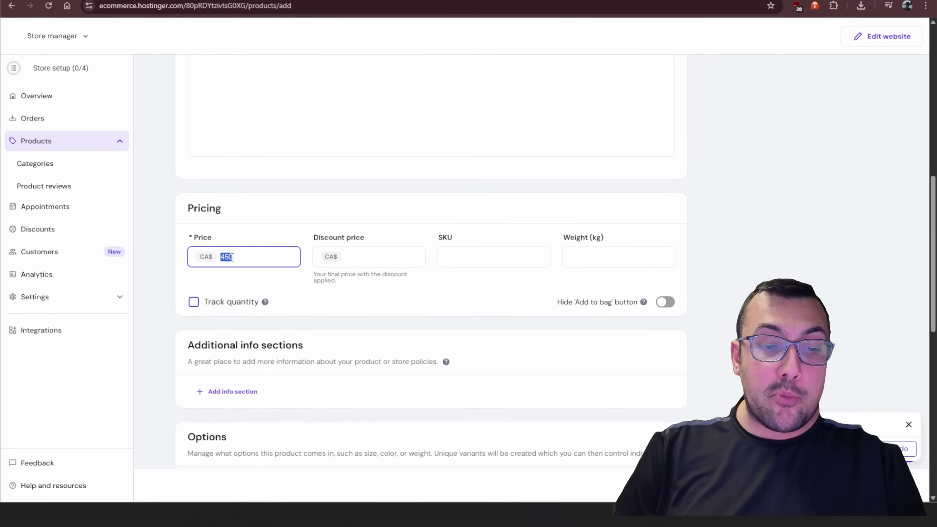
{"action": "scroll", "coordinate": [362, 328], "scroll_direction": "down", "scroll_amount": 10}
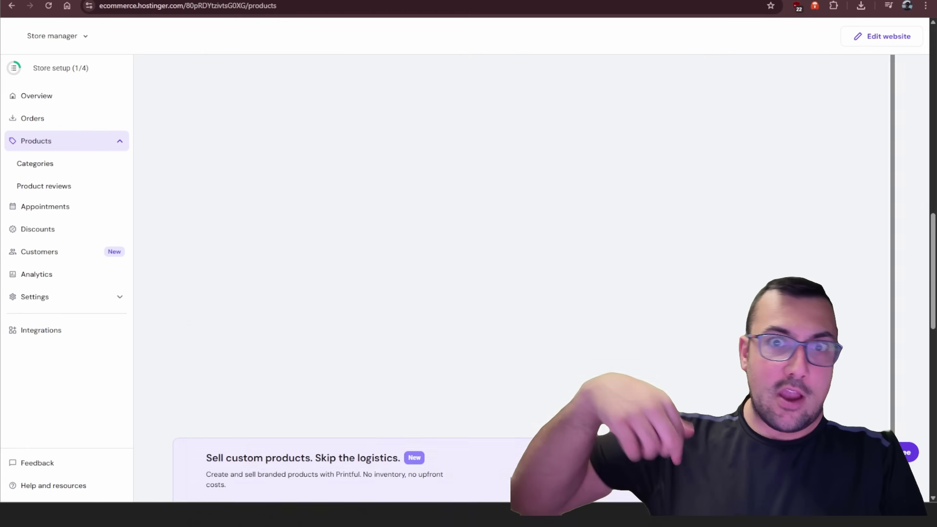
Delete the six sample cabinet products, including Neon Nights Cabinet, keeping only Pac-Man Arcade Machine.
{"action": "scroll", "coordinate": [357, 301], "scroll_direction": "down", "scroll_amount": 5}
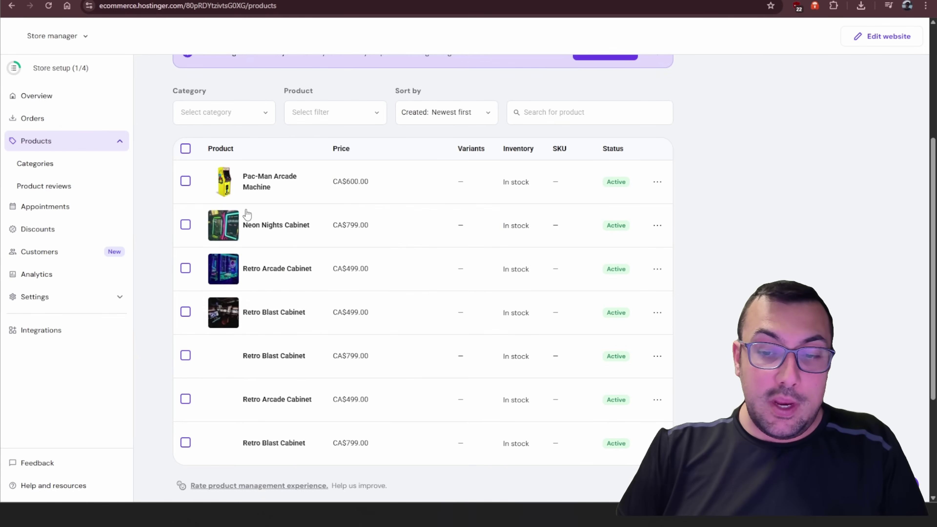
{"action": "left_click", "coordinate": [185, 224]}
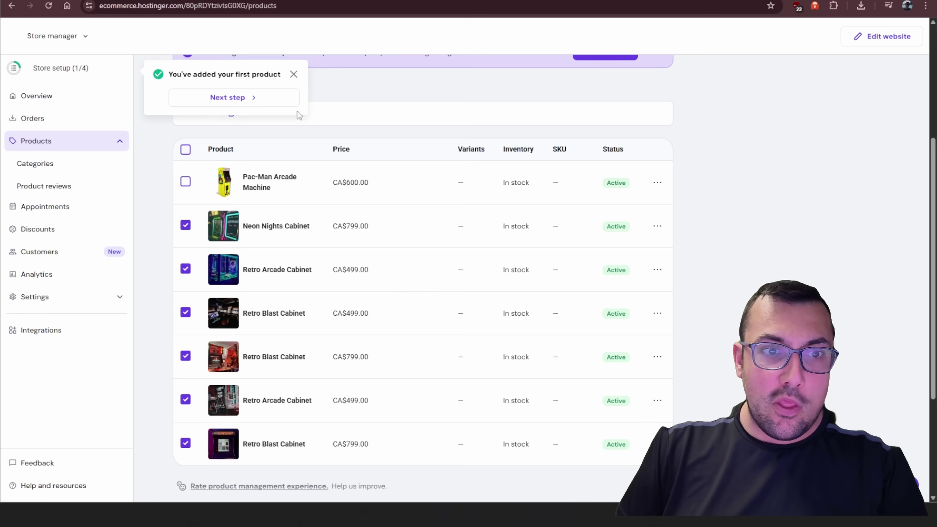
{"action": "left_click", "coordinate": [294, 75]}
{"action": "scroll", "coordinate": [354, 221], "scroll_direction": "up", "scroll_amount": 4}
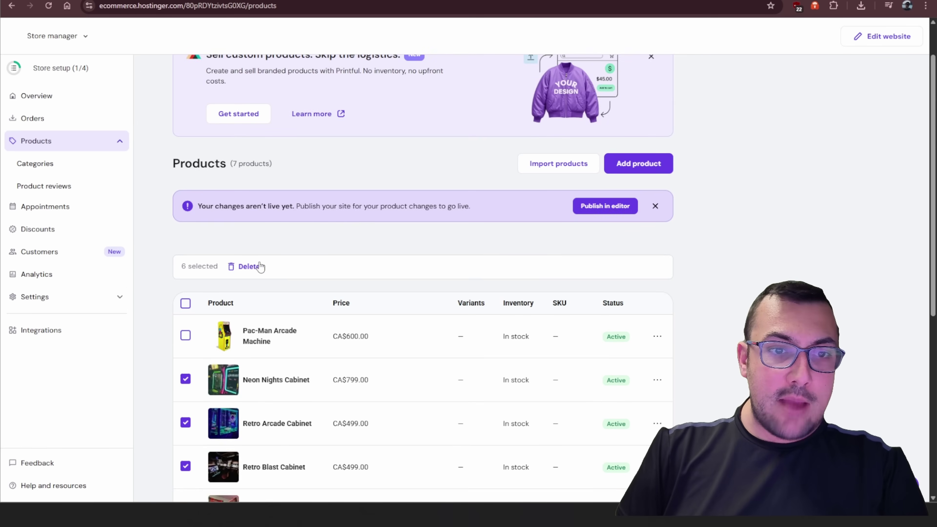
{"action": "left_click", "coordinate": [254, 266]}
{"action": "left_click", "coordinate": [553, 295]}
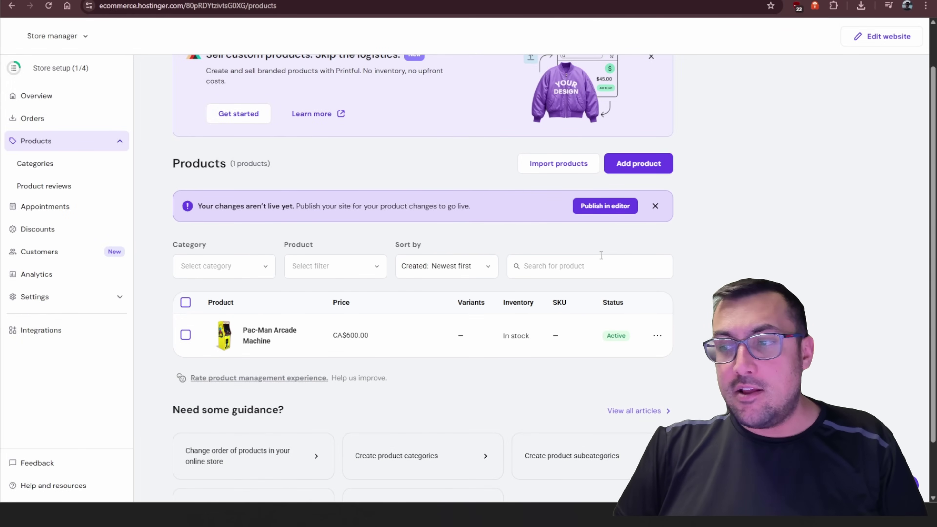
Add another physical product, uploading the cabinet photo so AI generates its details.
{"action": "left_click", "coordinate": [629, 171]}
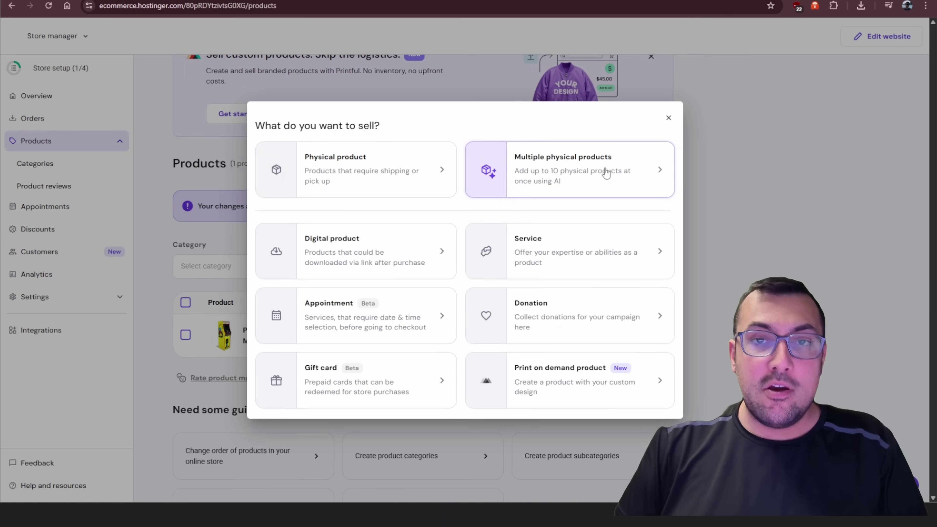
{"action": "left_click", "coordinate": [424, 164]}
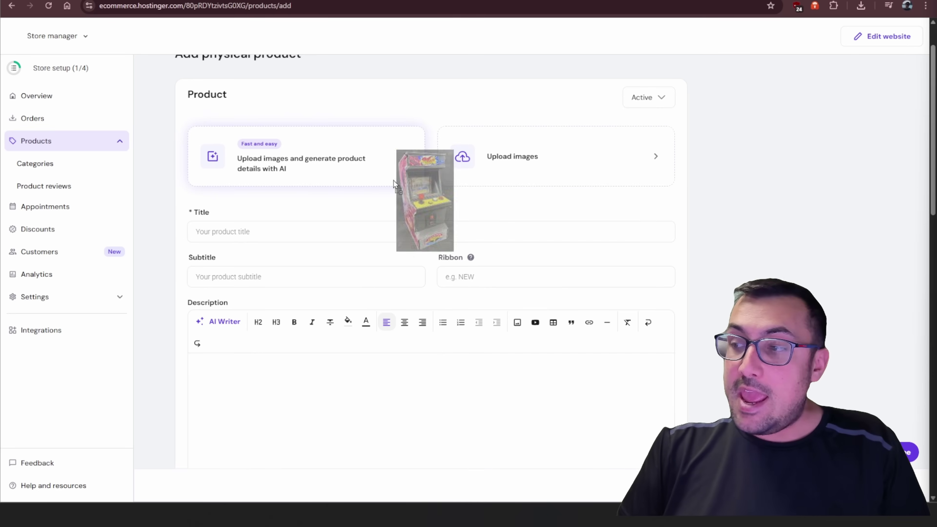
{"action": "left_click_drag", "start_coordinate": [398, 185], "coordinate": [265, 143]}
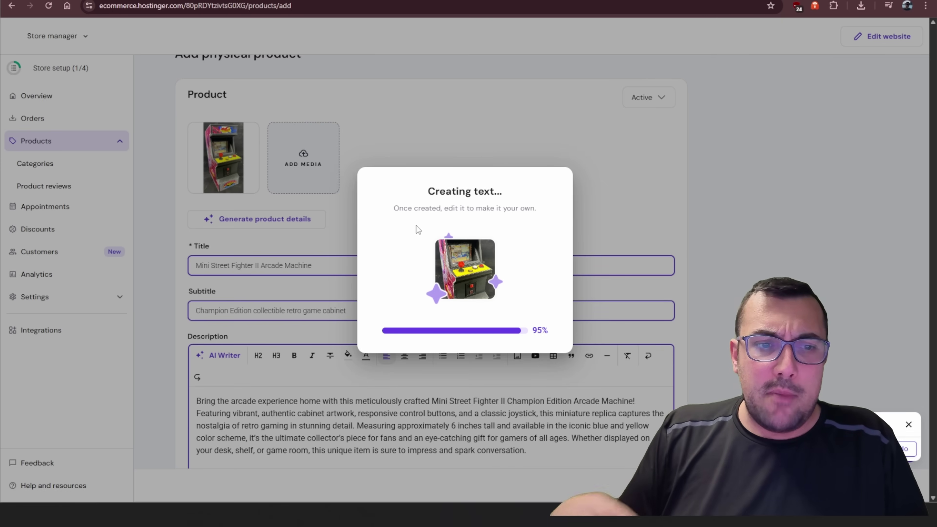
Change the Mini Street Fighter II Arcade Machine's price from 45 to CA$450.
{"action": "scroll", "coordinate": [372, 287], "scroll_direction": "down", "scroll_amount": 4}
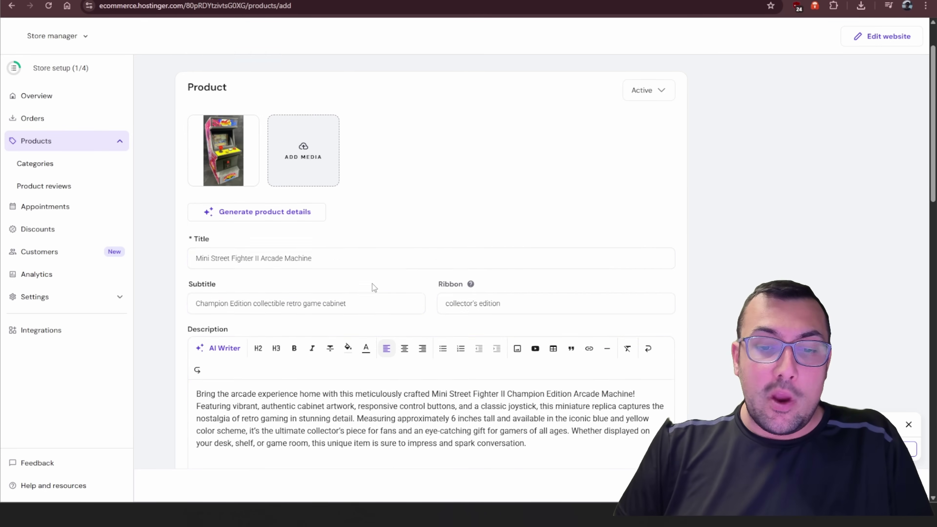
{"action": "scroll", "coordinate": [394, 307], "scroll_direction": "down", "scroll_amount": 10}
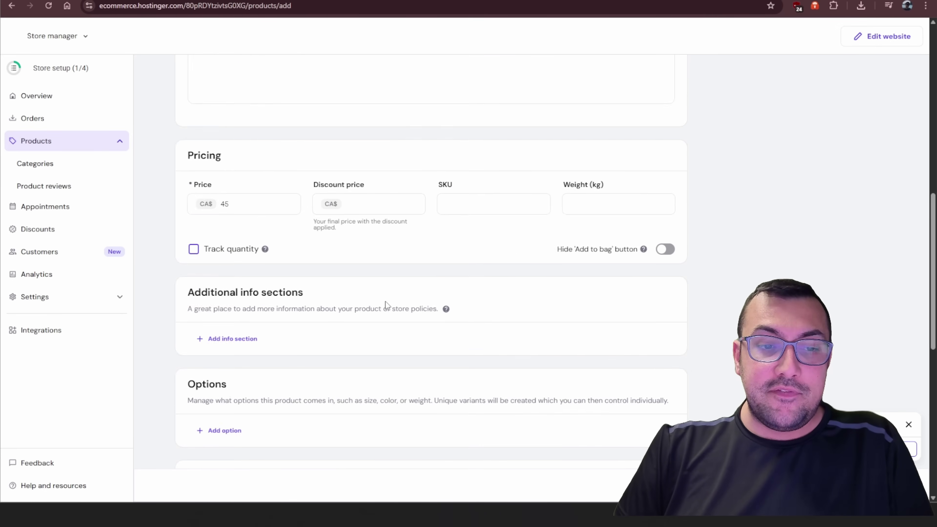
{"action": "scroll", "coordinate": [347, 286], "scroll_direction": "up", "scroll_amount": 3}
{"action": "left_click", "coordinate": [252, 210]}
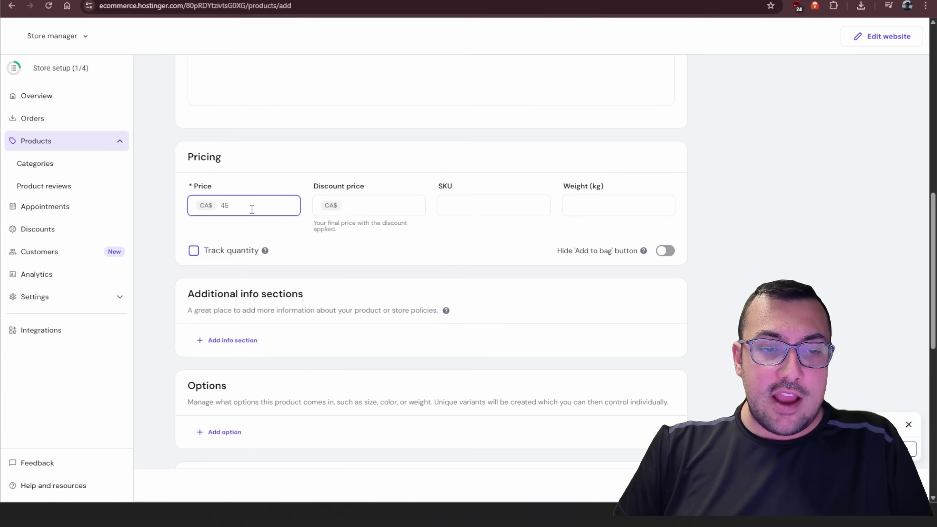
{"action": "type", "text": "0"}
{"action": "scroll", "coordinate": [545, 185], "scroll_direction": "down", "scroll_amount": 2}
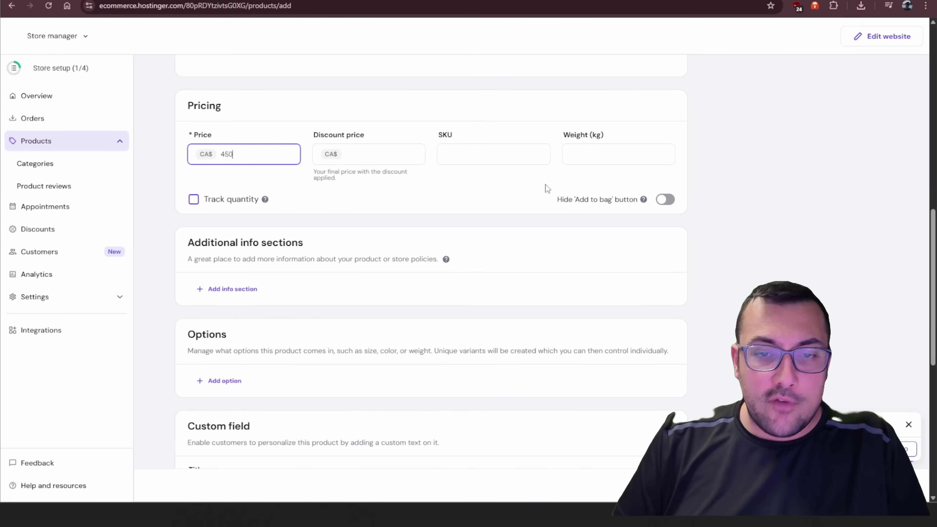
{"action": "scroll", "coordinate": [466, 325], "scroll_direction": "down", "scroll_amount": 7}
{"action": "scroll", "coordinate": [466, 324], "scroll_direction": "down", "scroll_amount": 4}
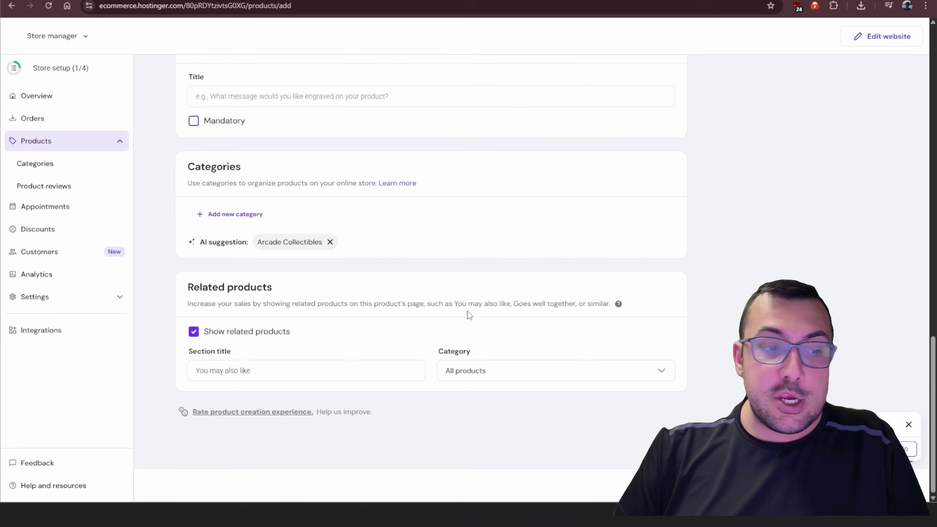
{"action": "scroll", "coordinate": [420, 299], "scroll_direction": "down", "scroll_amount": 4}
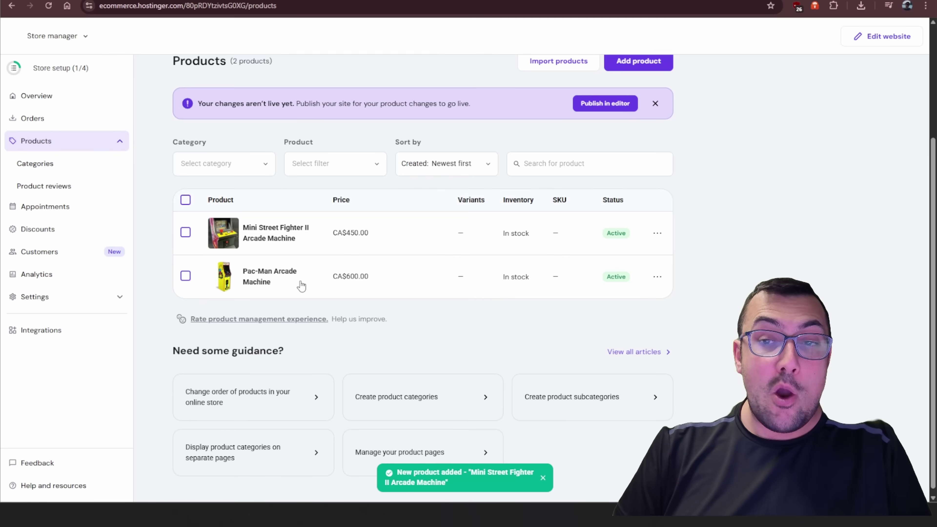
{"action": "scroll", "coordinate": [384, 305], "scroll_direction": "up", "scroll_amount": 4}
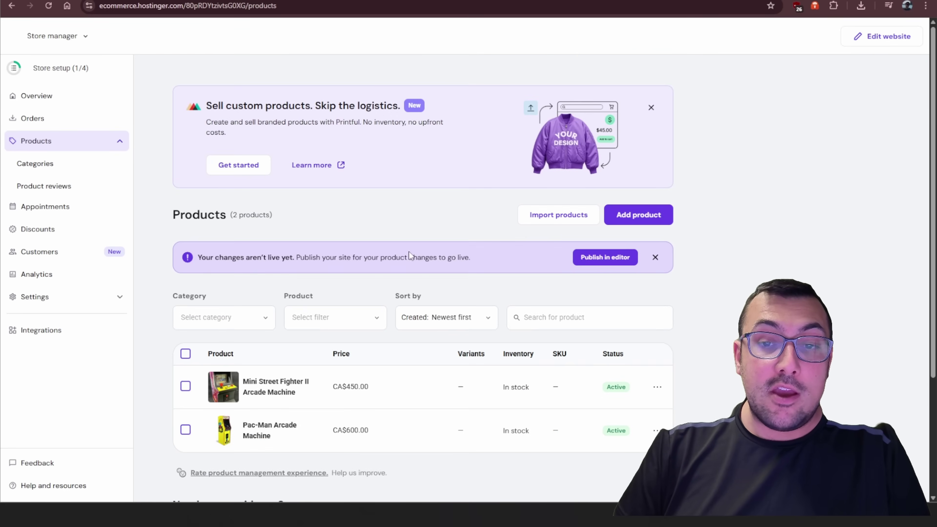
Take the product changes into the site editor and open the CA$600.00 Pac-Man Arcade Machine product page.
{"action": "left_click", "coordinate": [590, 257]}
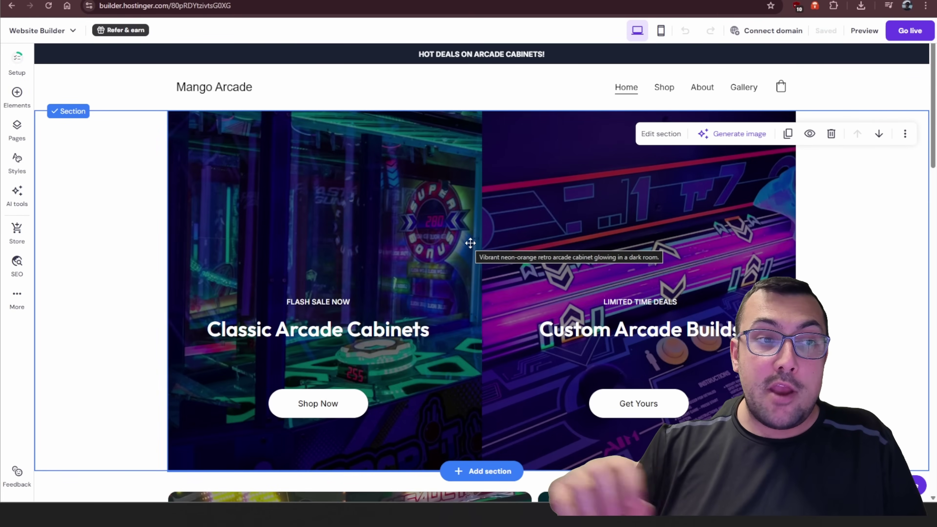
{"action": "scroll", "coordinate": [474, 248], "scroll_direction": "down", "scroll_amount": 15}
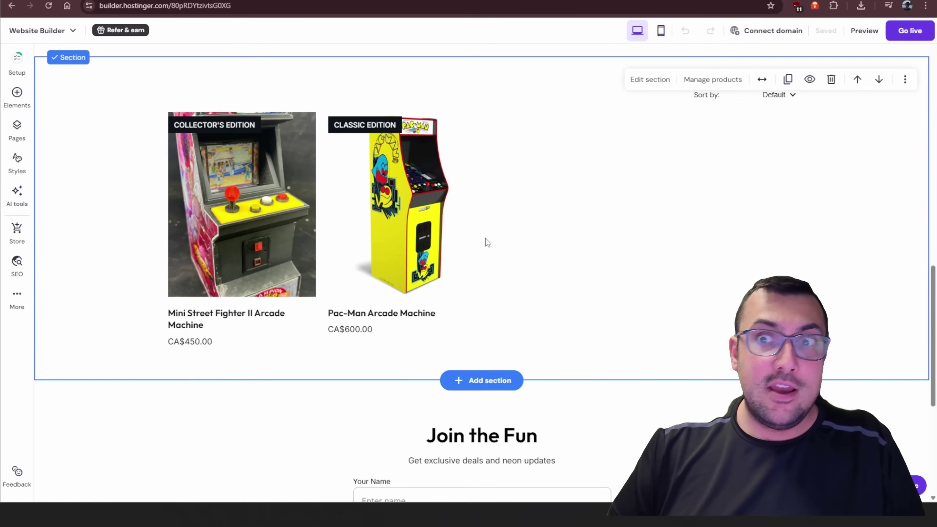
{"action": "left_click", "coordinate": [448, 238]}
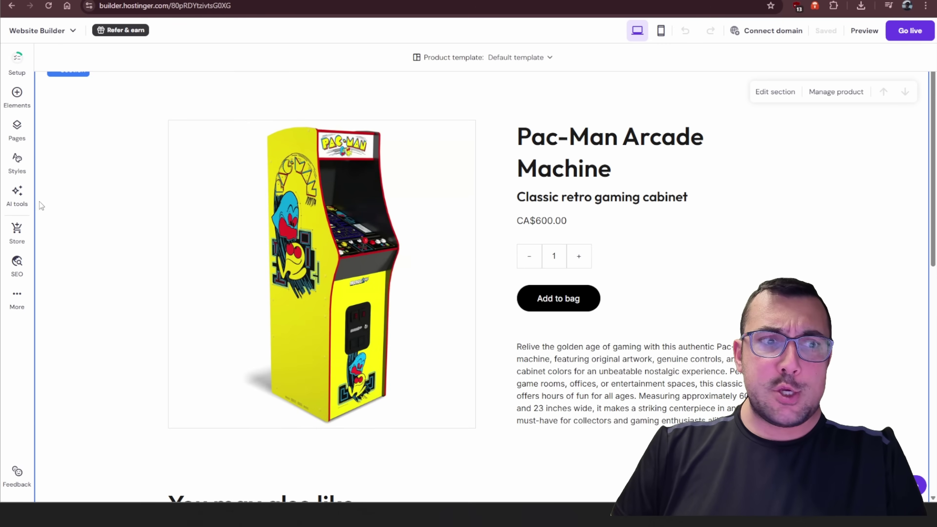
Generate an 'Arcade Magic' page with the AI Page Generator from a pasted arcade cabinet history description.
{"action": "left_click", "coordinate": [19, 199]}
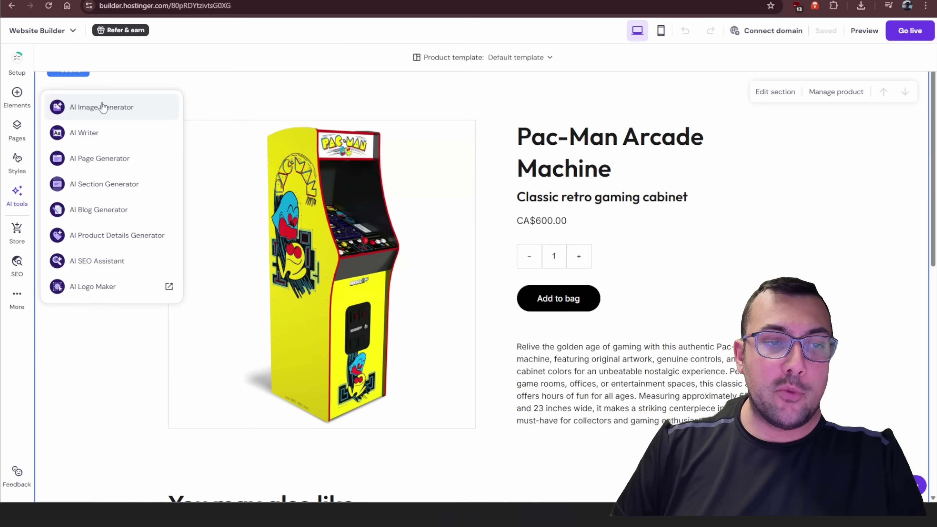
{"action": "left_click", "coordinate": [126, 168]}
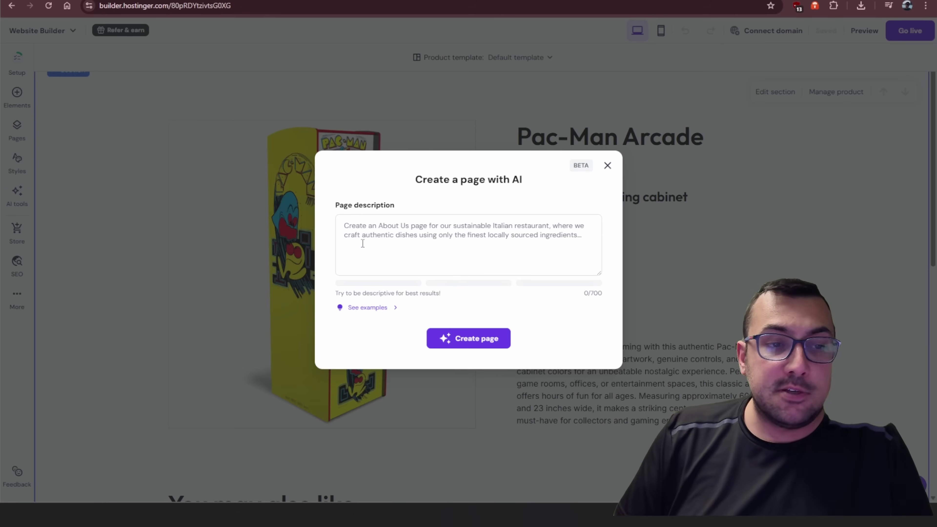
{"action": "left_click", "coordinate": [416, 257]}
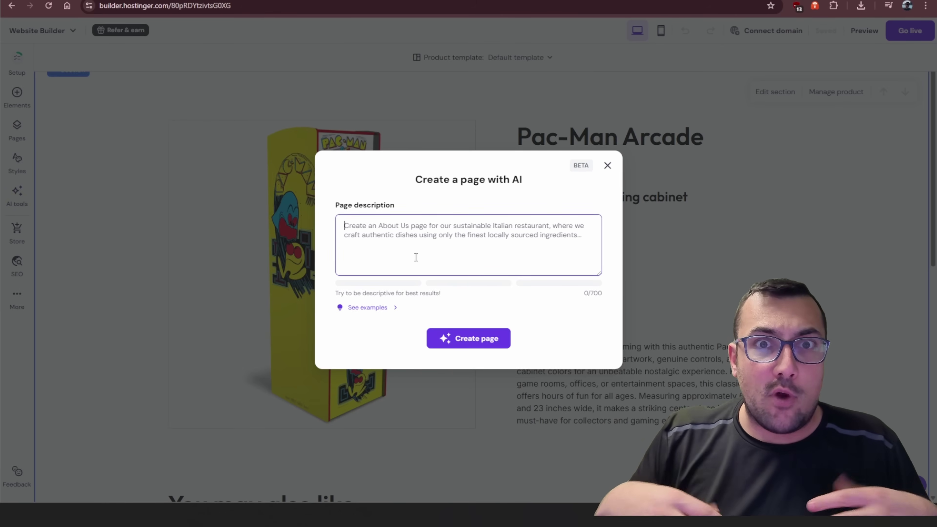
{"action": "type", "text": "Create a page about the history of arcade cabinets and why people would want to buy one"}
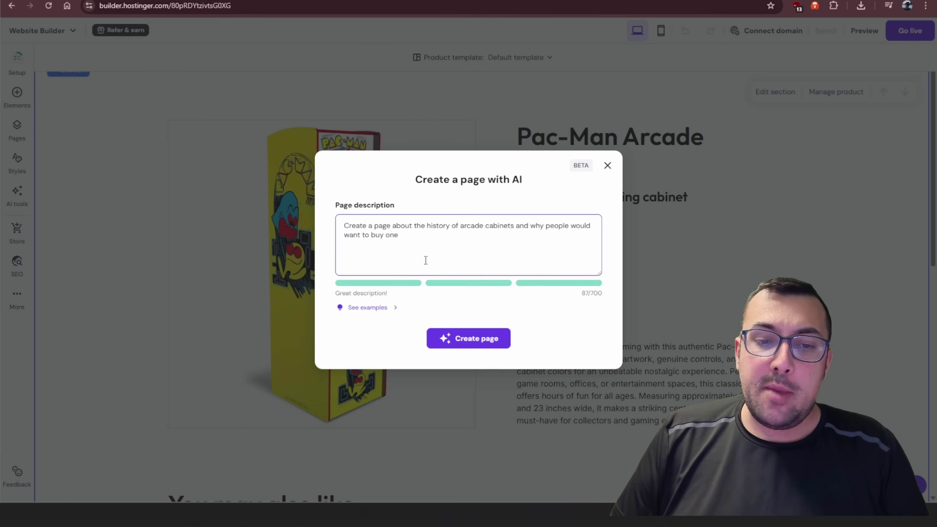
{"action": "left_click", "coordinate": [484, 345]}
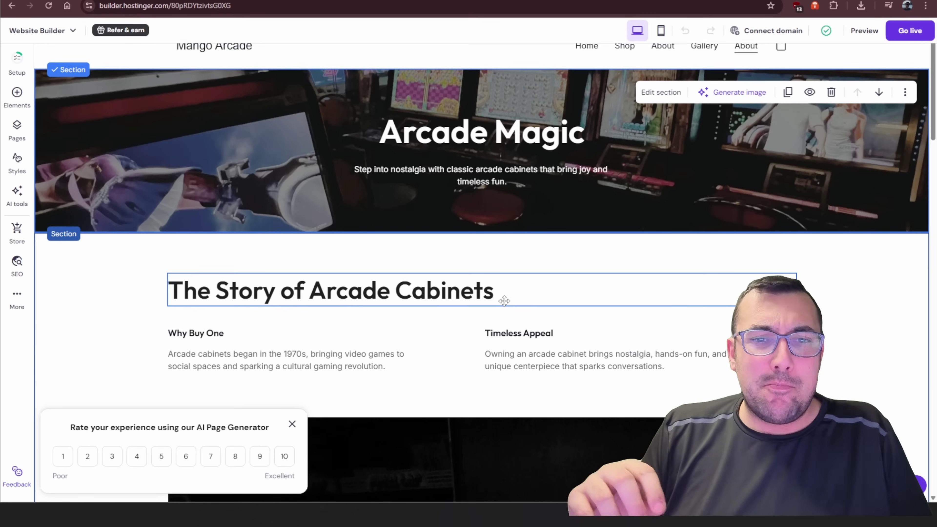
Inspect the paragraph about arcade cabinets' origins without changing its text.
{"action": "scroll", "coordinate": [494, 297], "scroll_direction": "down", "scroll_amount": 4}
{"action": "left_click", "coordinate": [203, 200]}
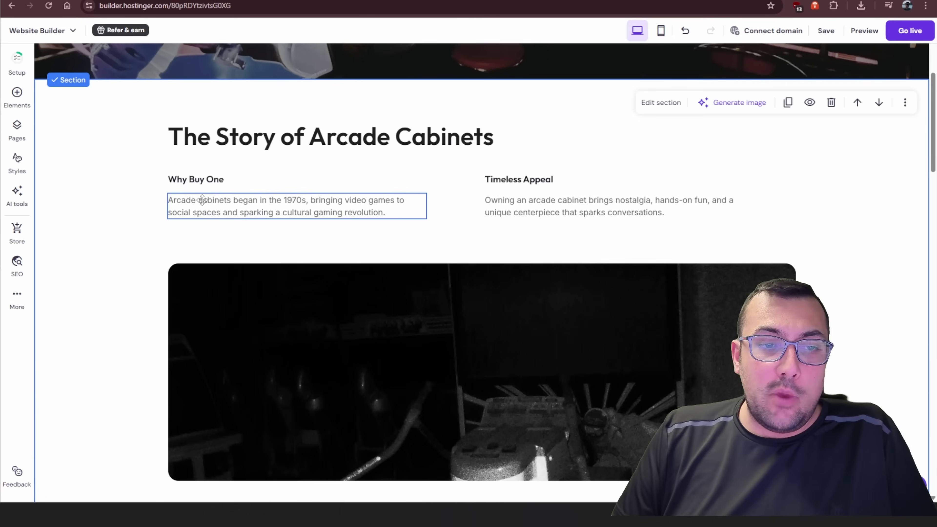
{"action": "left_click", "coordinate": [204, 200]}
{"action": "left_click_drag", "start_coordinate": [203, 199], "coordinate": [286, 209]}
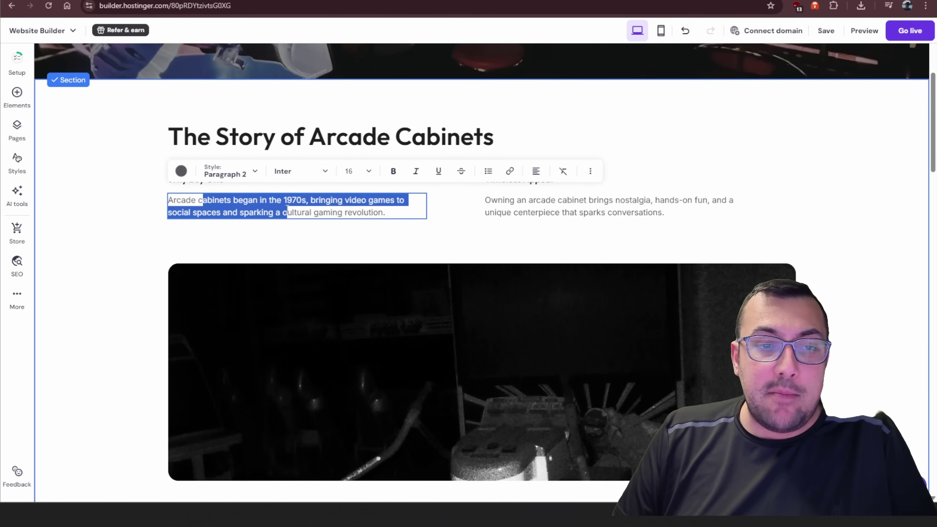
{"action": "left_click", "coordinate": [288, 209]}
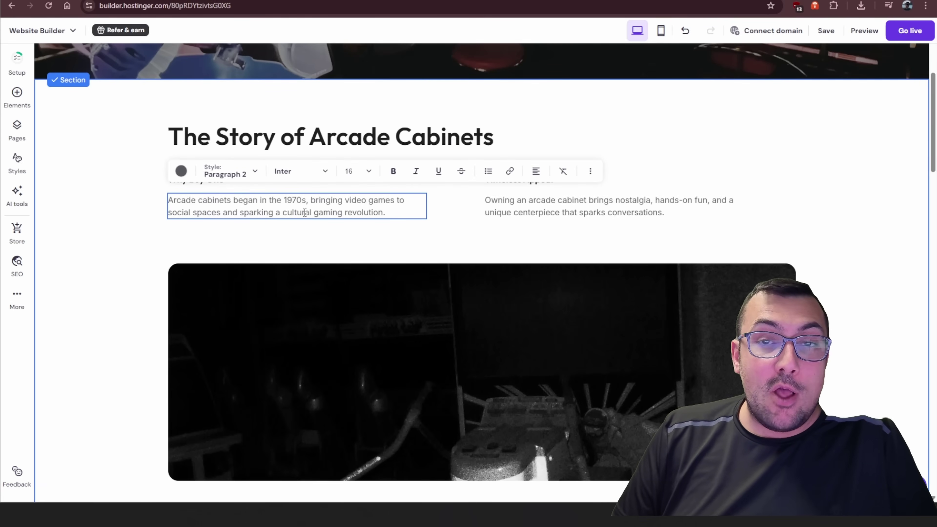
Review the gallery, FAQs and five-star reviews unchanged, then bring up the AI tools list.
{"action": "scroll", "coordinate": [303, 213], "scroll_direction": "down", "scroll_amount": 5}
{"action": "scroll", "coordinate": [301, 213], "scroll_direction": "up", "scroll_amount": 5}
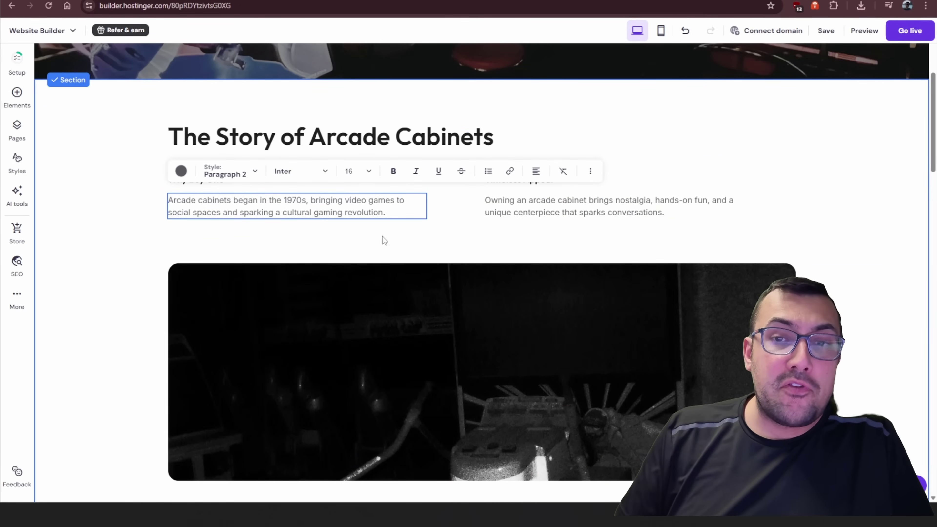
{"action": "scroll", "coordinate": [382, 237], "scroll_direction": "down", "scroll_amount": 5}
{"action": "scroll", "coordinate": [382, 237], "scroll_direction": "down", "scroll_amount": 10}
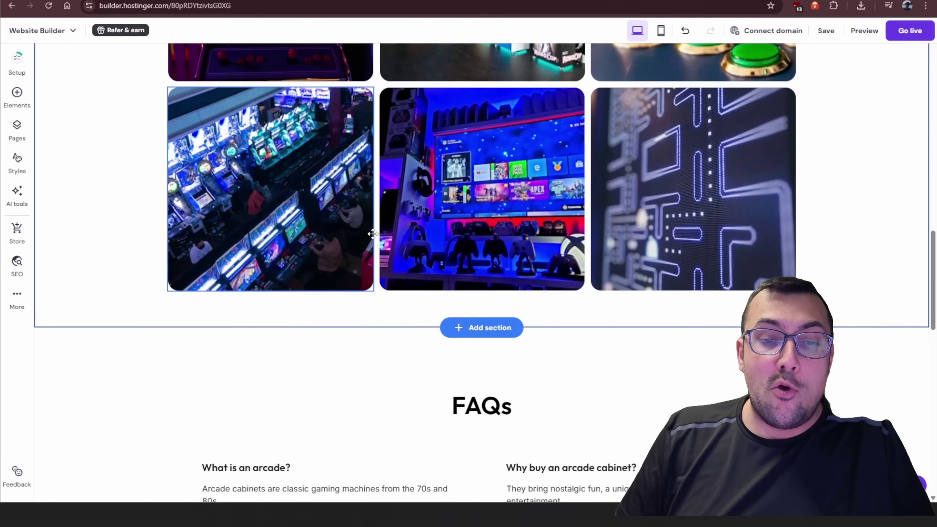
{"action": "scroll", "coordinate": [372, 233], "scroll_direction": "down", "scroll_amount": 5}
{"action": "scroll", "coordinate": [372, 233], "scroll_direction": "down", "scroll_amount": 1}
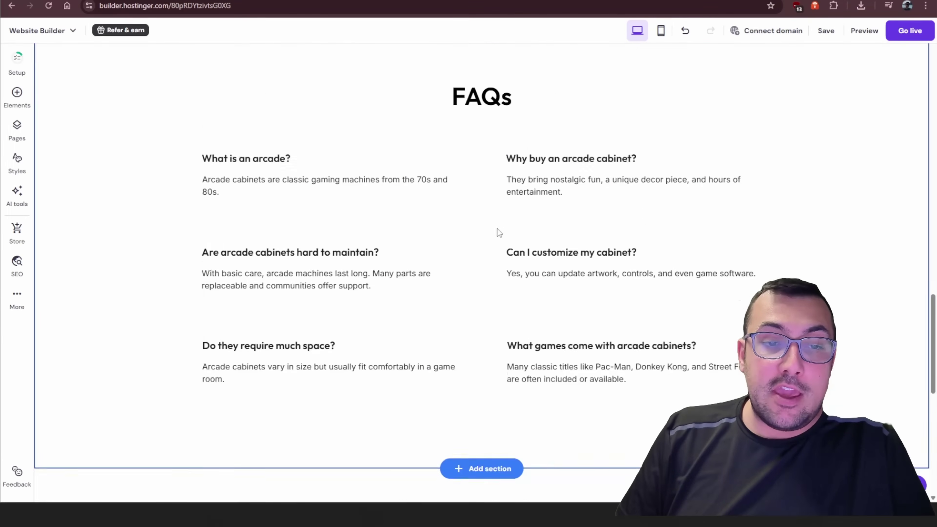
{"action": "scroll", "coordinate": [497, 228], "scroll_direction": "down", "scroll_amount": 5}
{"action": "scroll", "coordinate": [495, 235], "scroll_direction": "down", "scroll_amount": 5}
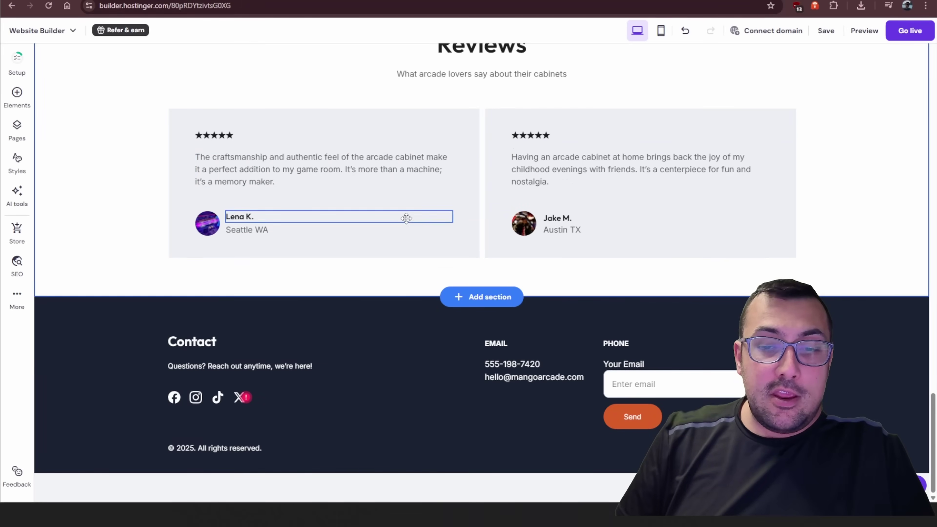
{"action": "left_click", "coordinate": [321, 171]}
{"action": "left_click", "coordinate": [319, 169]}
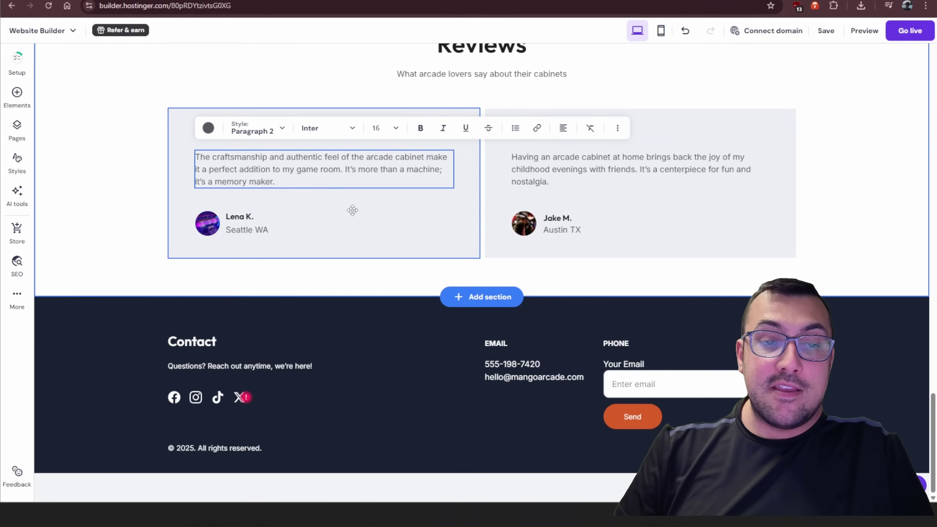
{"action": "key", "text": "Escape"}
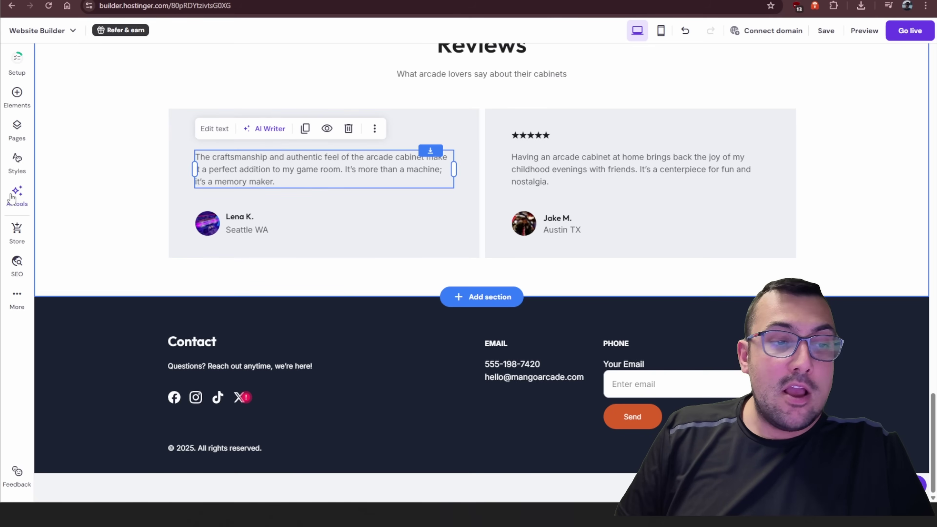
{"action": "left_click", "coordinate": [15, 198]}
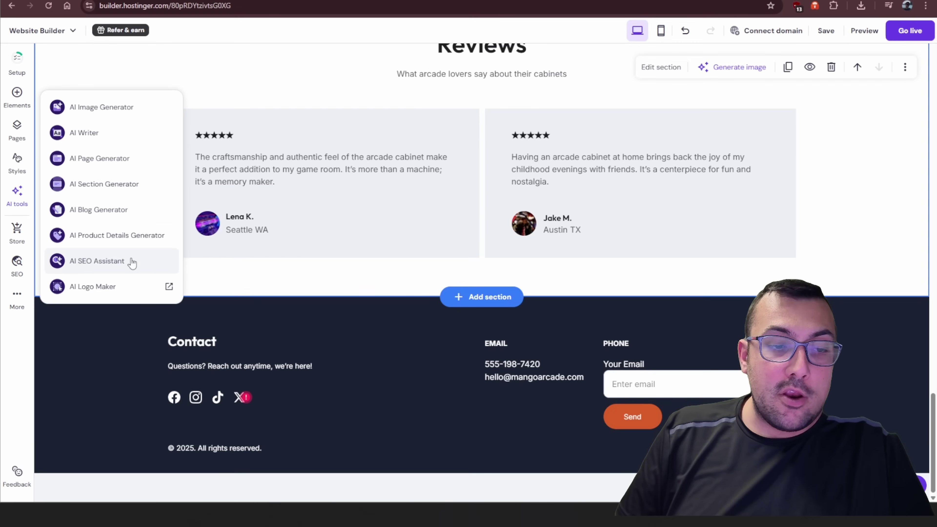
In the SEO overview, review the Home page's meta description length checks and warnings.
{"action": "left_click", "coordinate": [132, 262]}
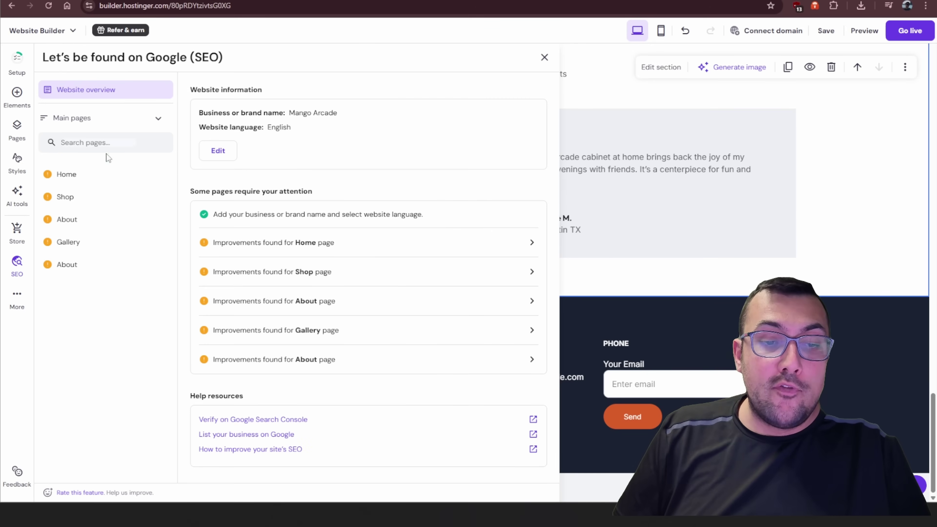
{"action": "left_click", "coordinate": [106, 174]}
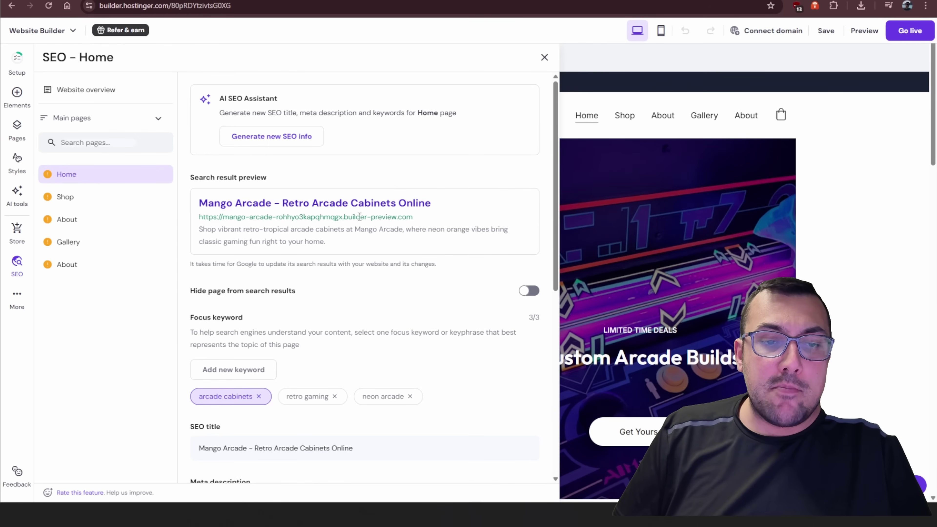
{"action": "scroll", "coordinate": [380, 305], "scroll_direction": "down", "scroll_amount": 3}
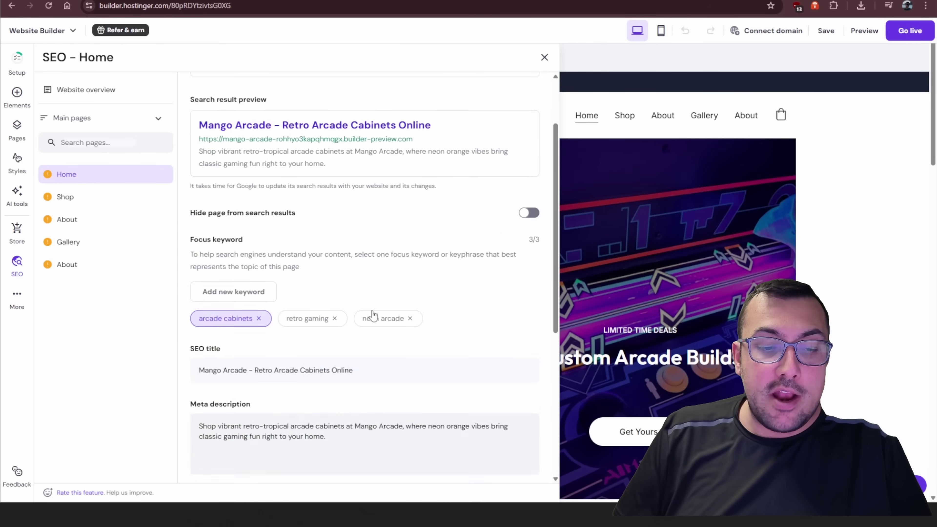
{"action": "scroll", "coordinate": [288, 273], "scroll_direction": "down", "scroll_amount": 1}
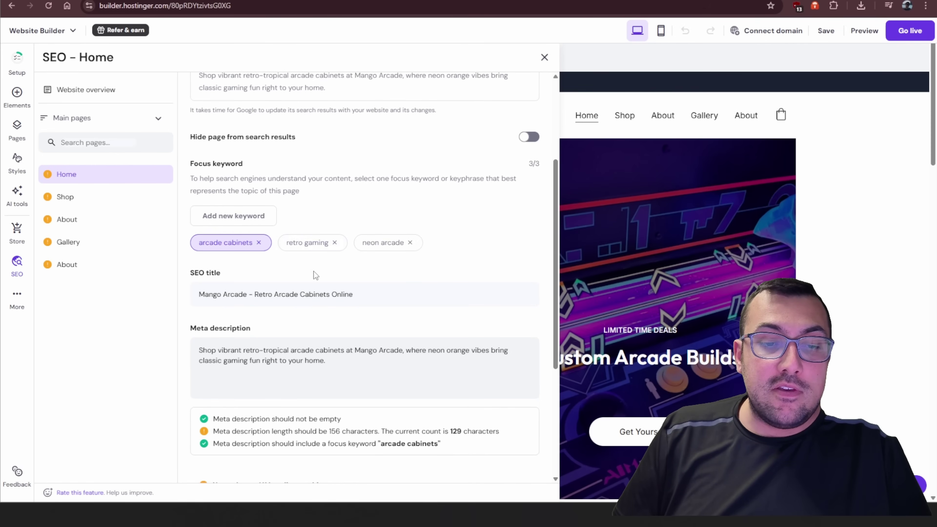
{"action": "scroll", "coordinate": [254, 225], "scroll_direction": "down", "scroll_amount": 3}
{"action": "scroll", "coordinate": [365, 209], "scroll_direction": "down", "scroll_amount": 3}
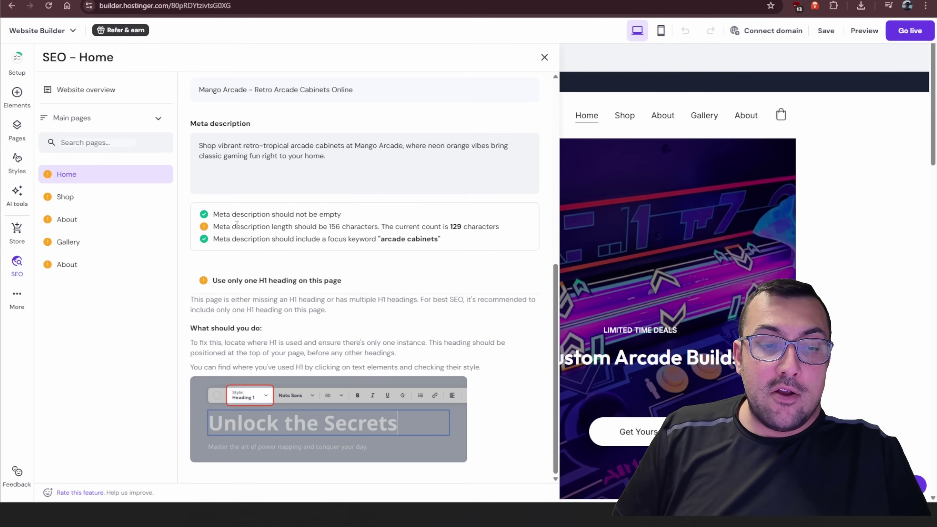
{"action": "left_click_drag", "start_coordinate": [222, 227], "coordinate": [315, 226]}
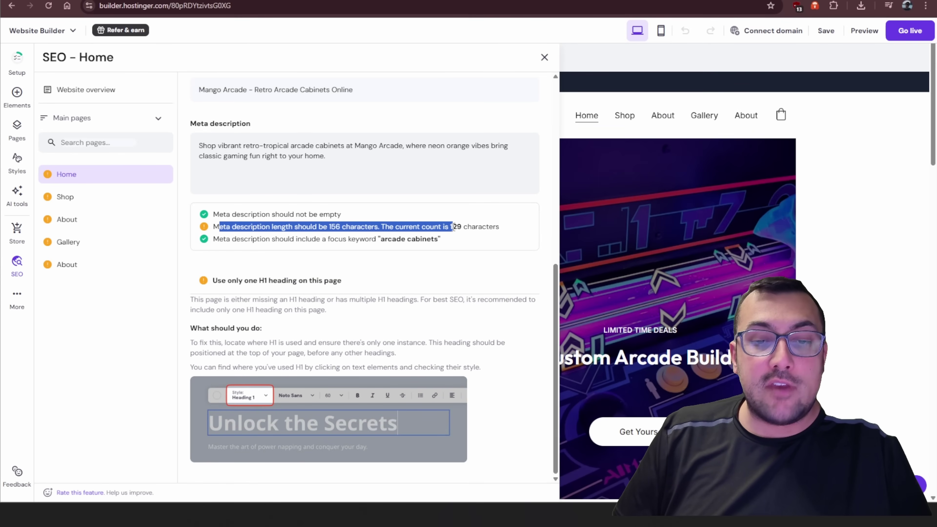
{"action": "left_click_drag", "start_coordinate": [488, 228], "coordinate": [509, 232]}
{"action": "left_click", "coordinate": [510, 233]}
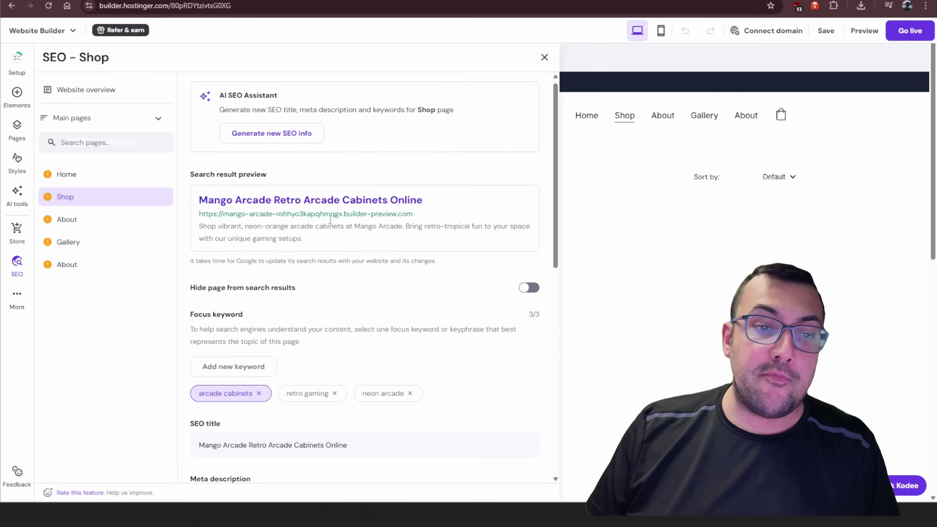
Have AI regenerate the Shop page SEO info, keeping the suggested page description.
{"action": "scroll", "coordinate": [334, 170], "scroll_direction": "down", "scroll_amount": 10}
{"action": "scroll", "coordinate": [326, 153], "scroll_direction": "up", "scroll_amount": 10}
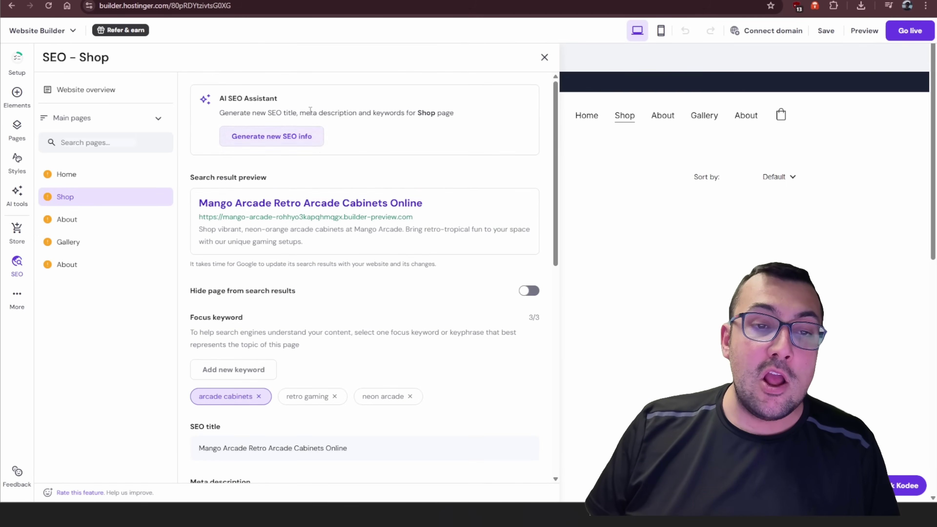
{"action": "left_click", "coordinate": [303, 137]}
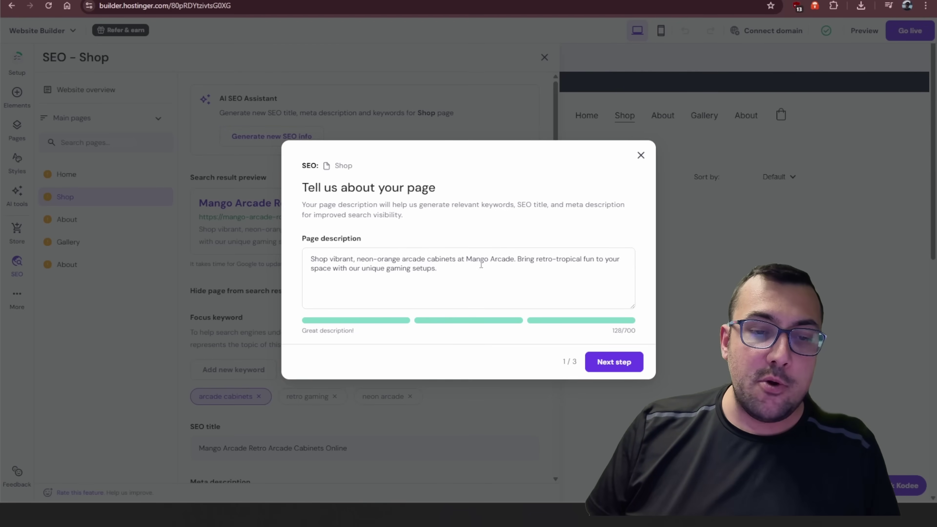
{"action": "left_click", "coordinate": [450, 281]}
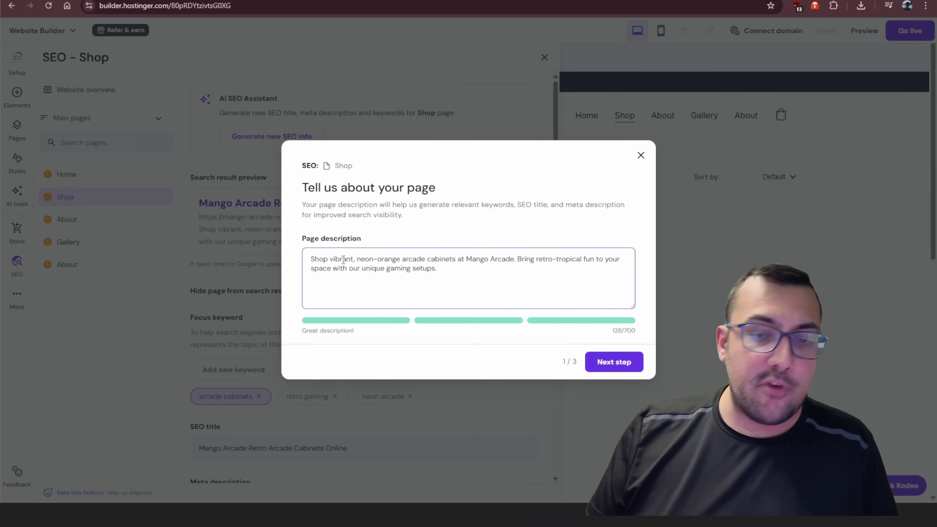
{"action": "key", "text": "ctrl+a"}
{"action": "left_click", "coordinate": [552, 291]}
{"action": "left_click", "coordinate": [604, 361]}
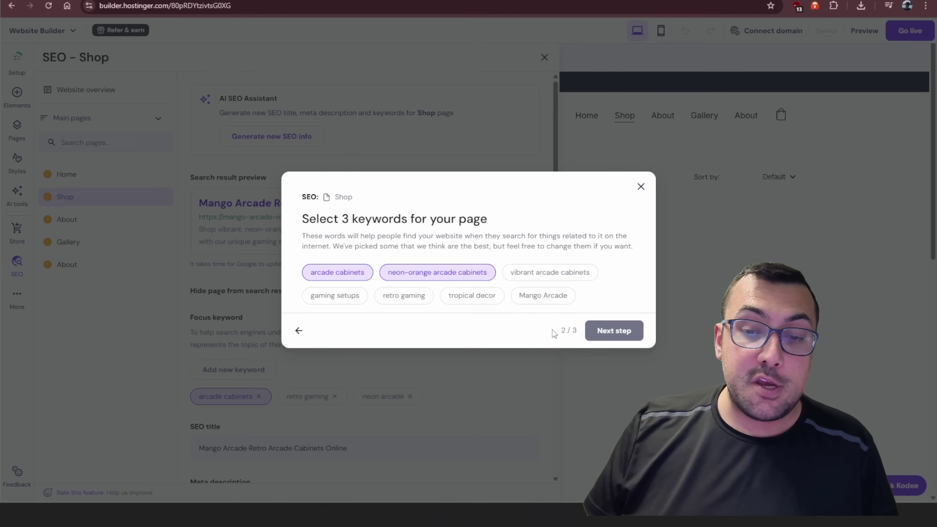
Keep keywords arcade cabinets, neon-orange arcade cabinets, retro gaming; apply title 'Neon-Orange Arcade Cabinets | Mango Arcade'.
{"action": "left_click", "coordinate": [391, 297]}
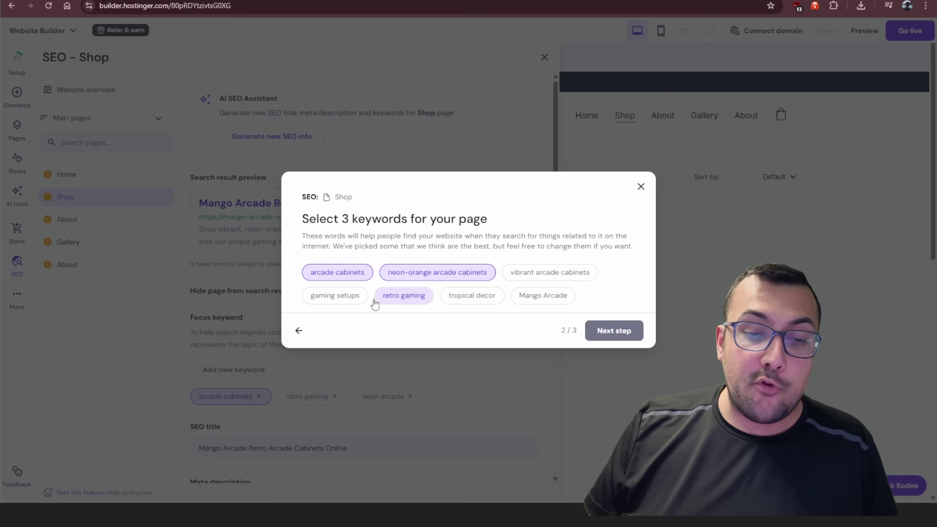
{"action": "left_click", "coordinate": [353, 300]}
{"action": "left_click", "coordinate": [405, 300]}
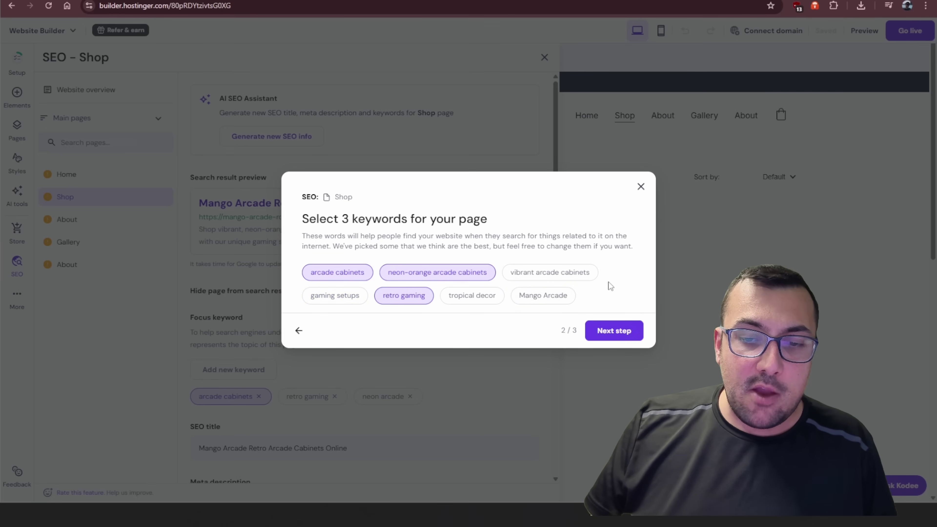
{"action": "left_click", "coordinate": [619, 332]}
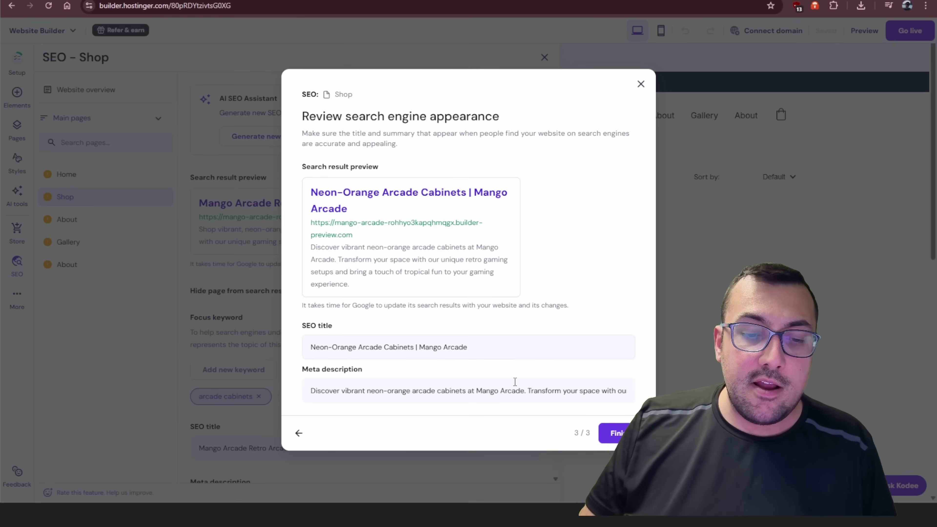
{"action": "left_click", "coordinate": [614, 432]}
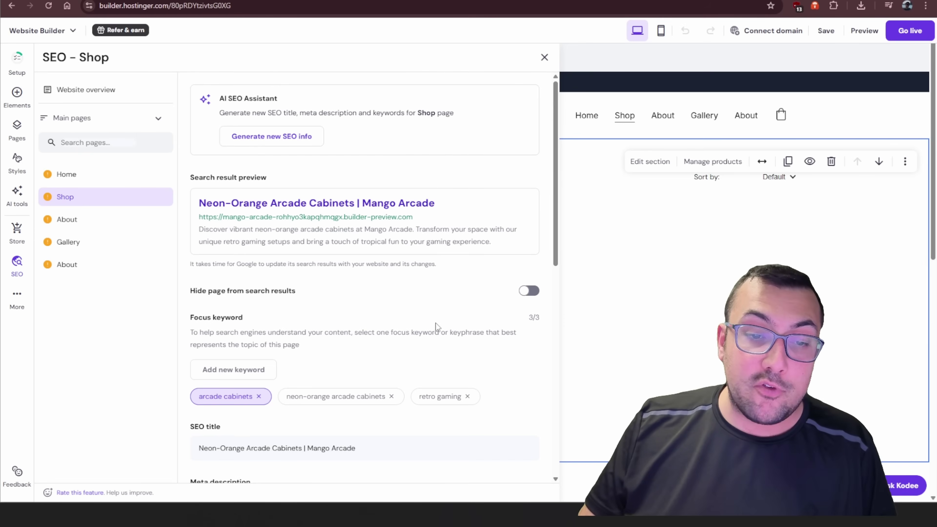
{"action": "scroll", "coordinate": [435, 328], "scroll_direction": "down", "scroll_amount": 2}
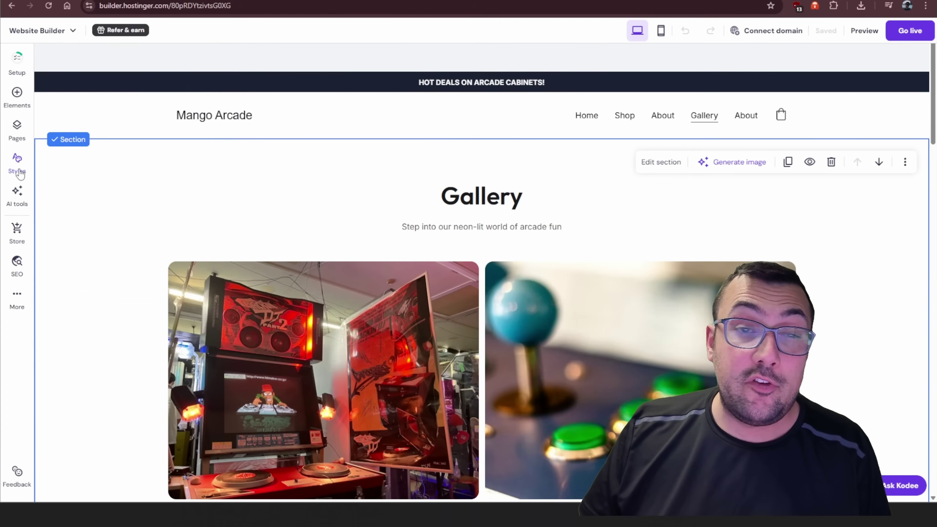
Browse the Colors, Fonts and Buttons styles, then change the site animation from Slide to Scale.
{"action": "left_click", "coordinate": [20, 173]}
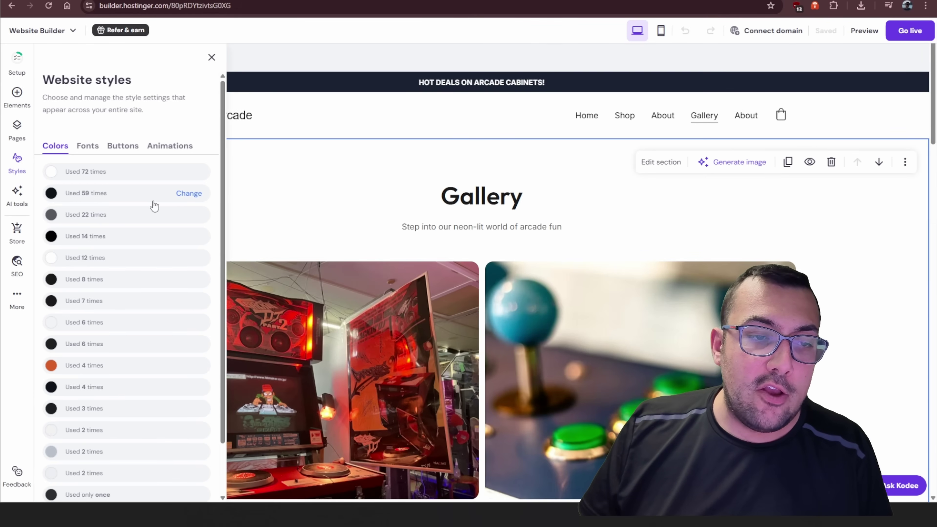
{"action": "scroll", "coordinate": [154, 206], "scroll_direction": "down", "scroll_amount": 2}
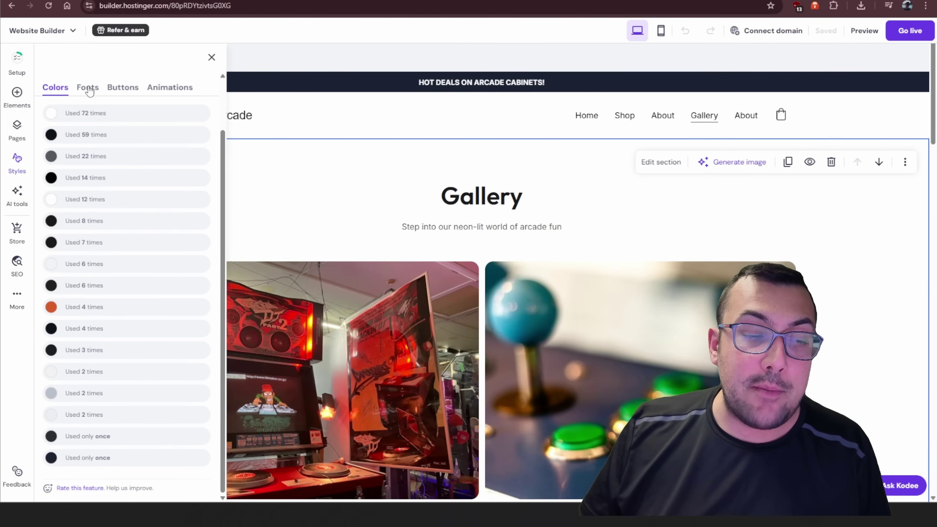
{"action": "left_click", "coordinate": [88, 87]}
{"action": "scroll", "coordinate": [142, 182], "scroll_direction": "down", "scroll_amount": 6}
{"action": "scroll", "coordinate": [146, 184], "scroll_direction": "up", "scroll_amount": 3}
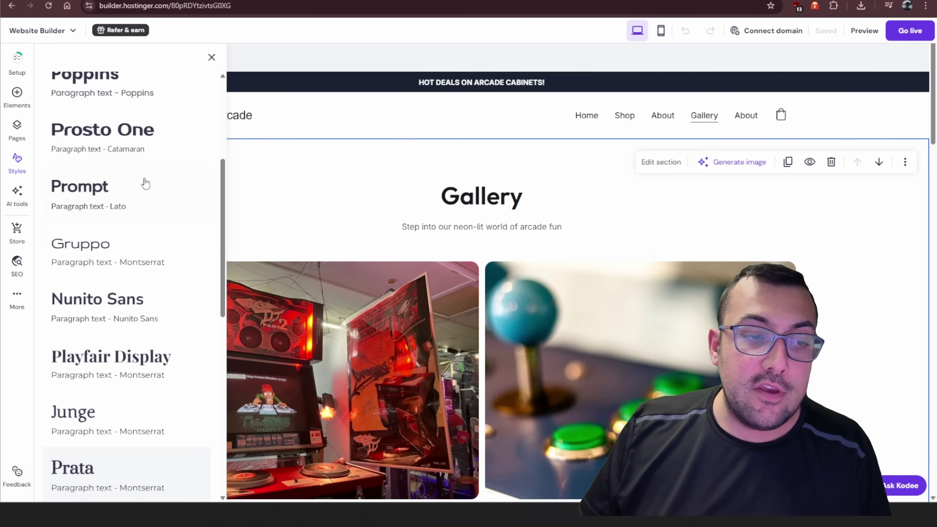
{"action": "scroll", "coordinate": [146, 183], "scroll_direction": "up", "scroll_amount": 4}
{"action": "left_click", "coordinate": [124, 146]}
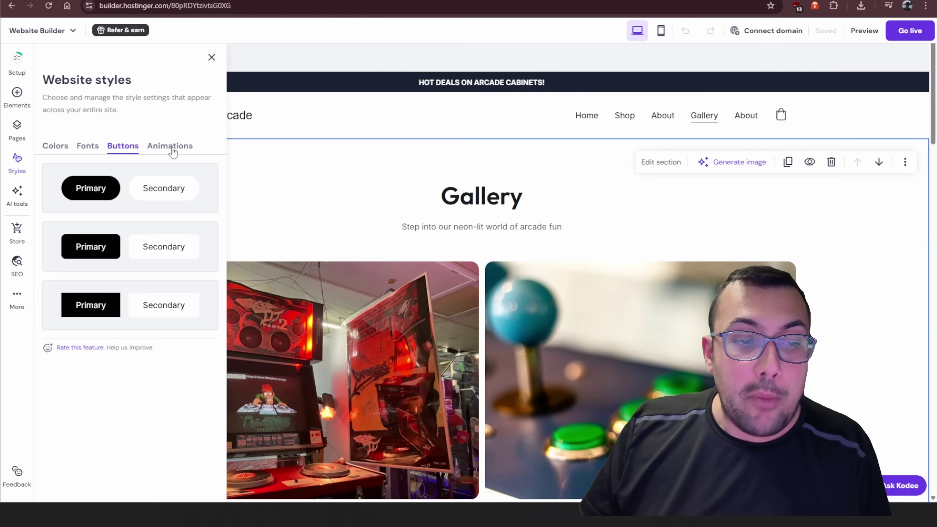
{"action": "left_click", "coordinate": [173, 150]}
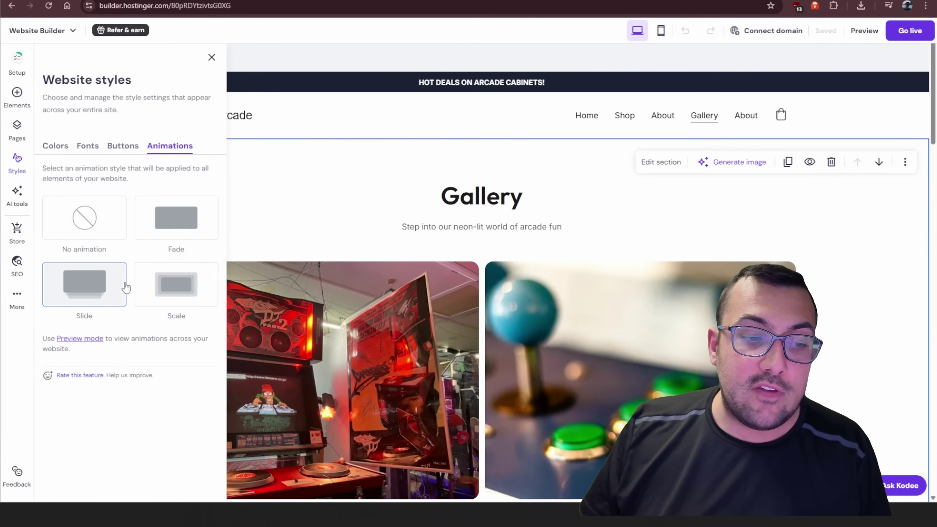
{"action": "left_click", "coordinate": [173, 236]}
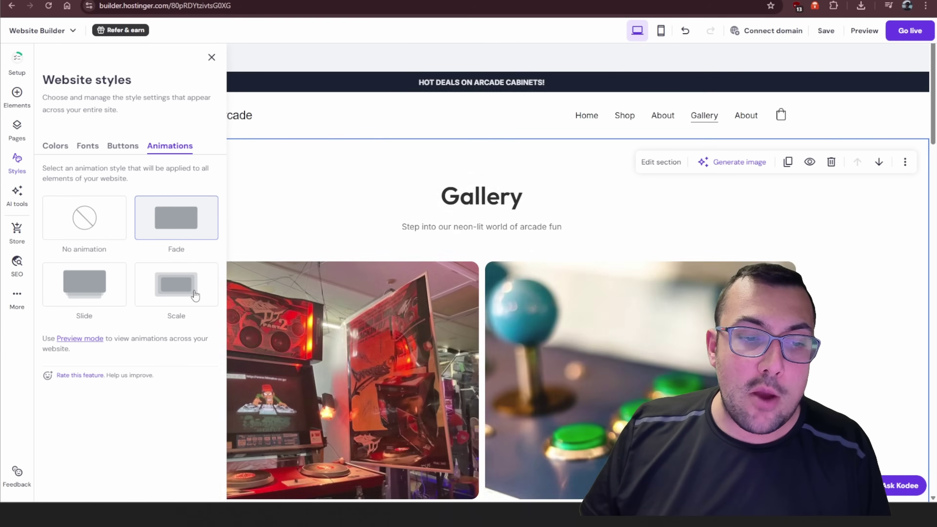
{"action": "left_click", "coordinate": [207, 295]}
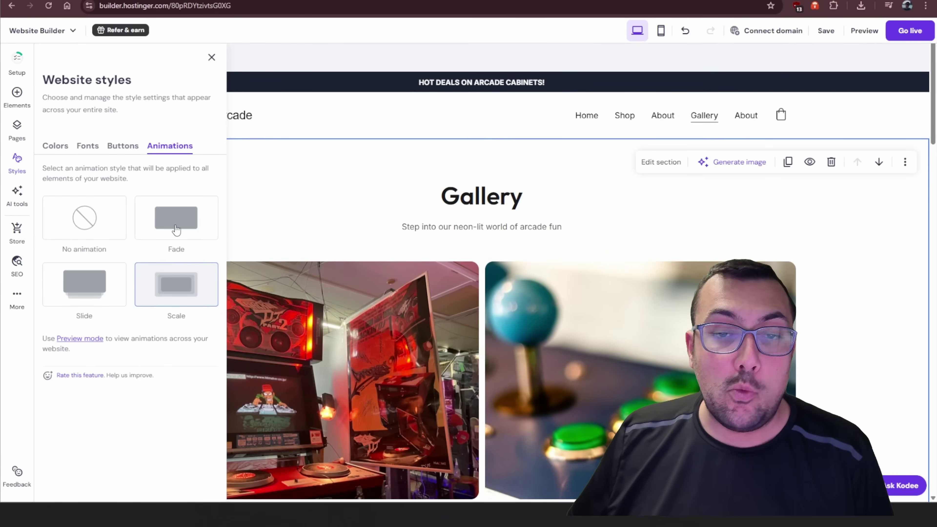
{"action": "left_click", "coordinate": [211, 57]}
Replace the header logo with the Mango Arcade image, widen it to about 163 px, and launch the AI logo creator.
{"action": "left_click", "coordinate": [163, 112]}
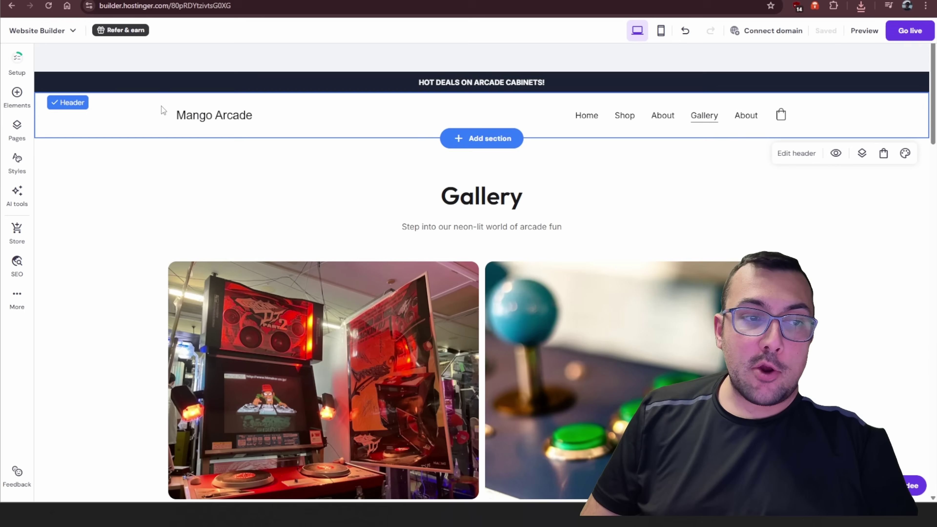
{"action": "left_click", "coordinate": [206, 115]}
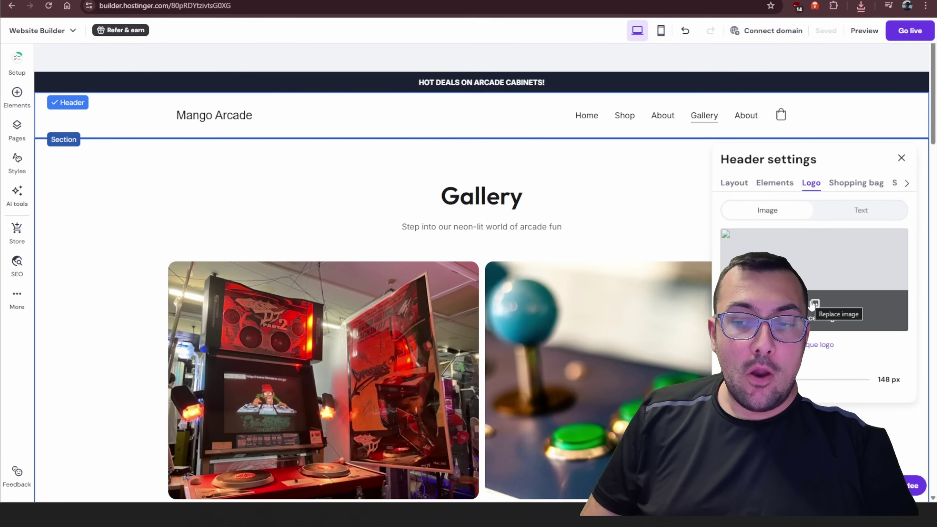
{"action": "left_click", "coordinate": [814, 308]}
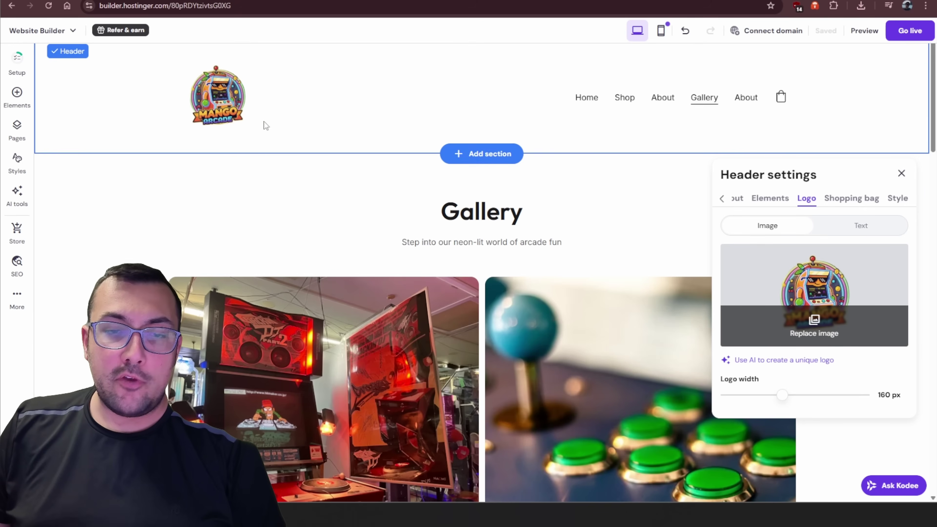
{"action": "mouse_move", "coordinate": [782, 395]}
{"action": "left_mouse_down"}
{"action": "mouse_move", "coordinate": [896, 401]}
{"action": "mouse_move", "coordinate": [772, 405]}
{"action": "mouse_move", "coordinate": [784, 406]}
{"action": "left_mouse_up"}
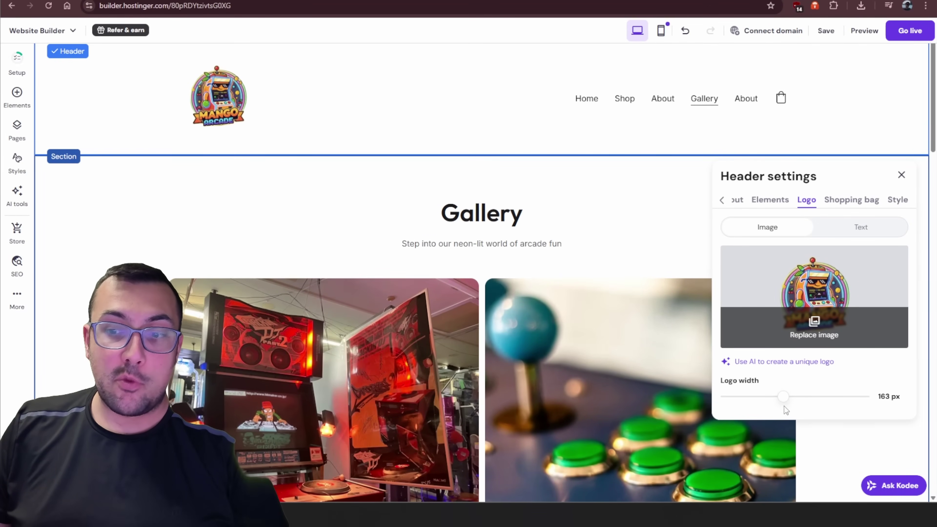
{"action": "left_click", "coordinate": [792, 362]}
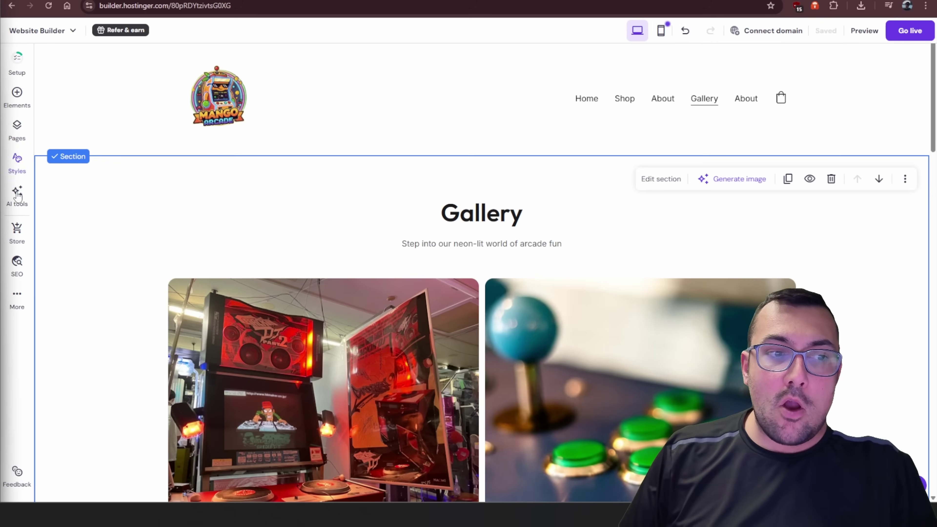
Look through the Store and Elements panels, then open the Website Builder navigation dropdown.
{"action": "left_click", "coordinate": [17, 230]}
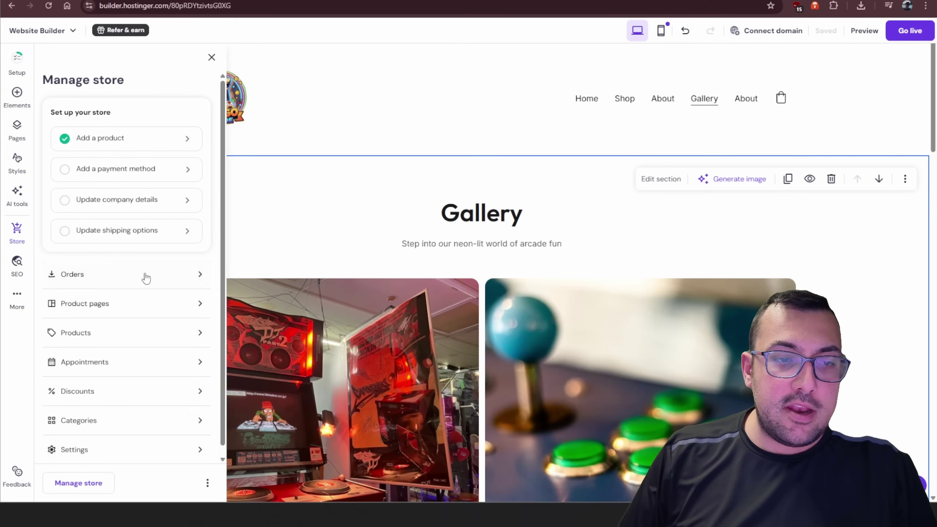
{"action": "scroll", "coordinate": [147, 278], "scroll_direction": "down", "scroll_amount": 1}
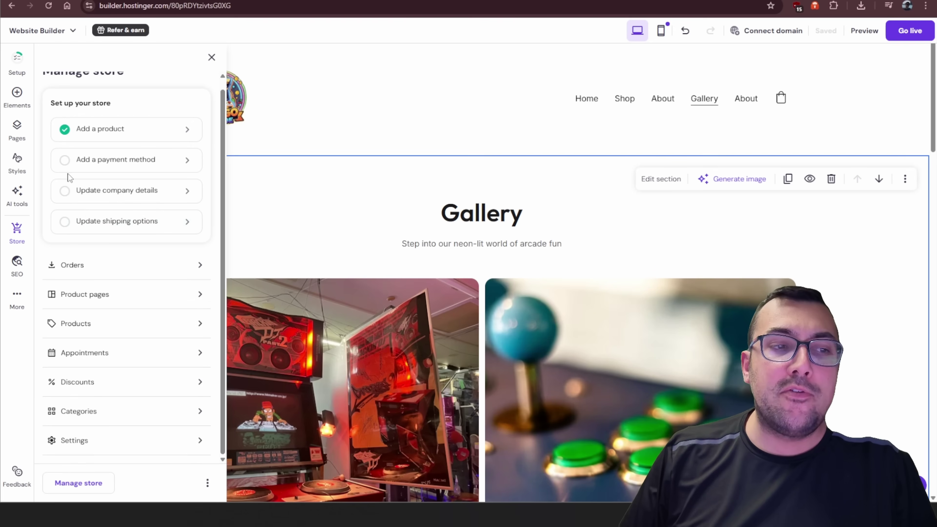
{"action": "left_click", "coordinate": [17, 97]}
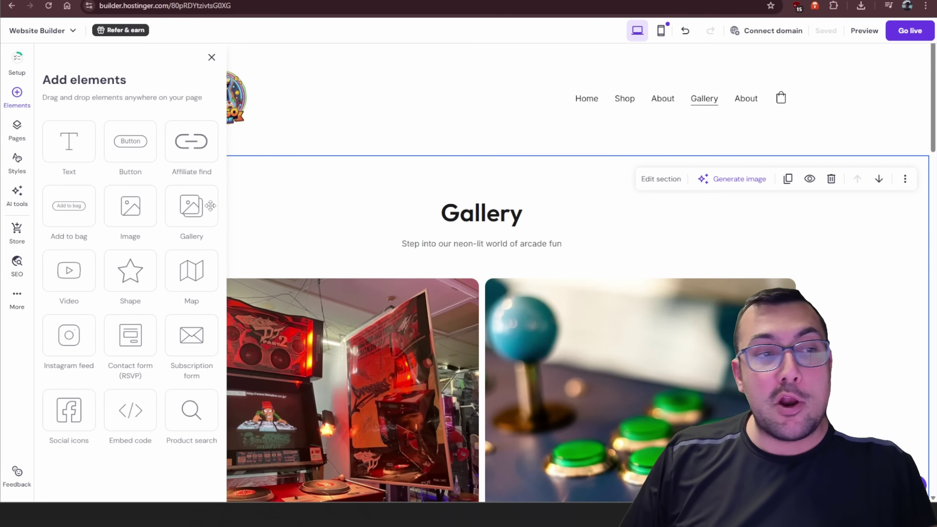
{"action": "left_click", "coordinate": [58, 32]}
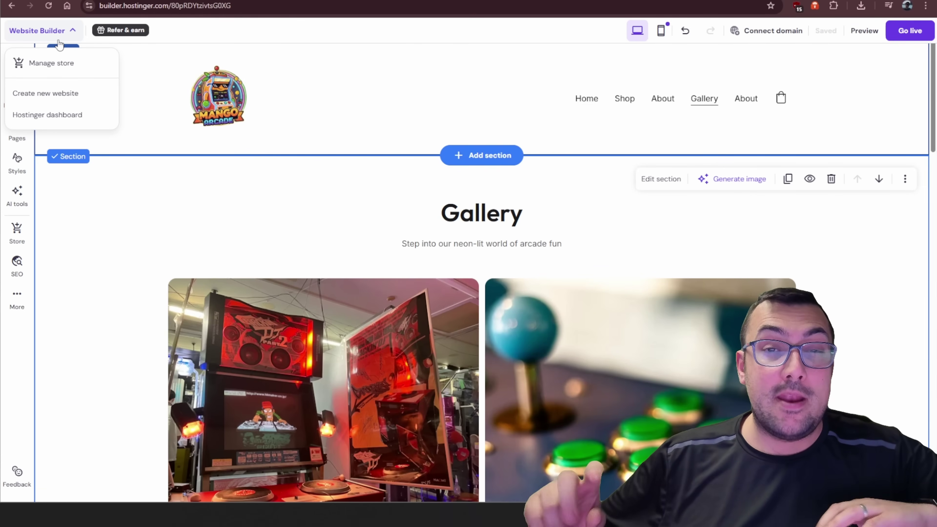
Go to the hPanel dashboard and launch Horizons, showing its pre-made template gallery.
{"action": "left_click", "coordinate": [47, 114]}
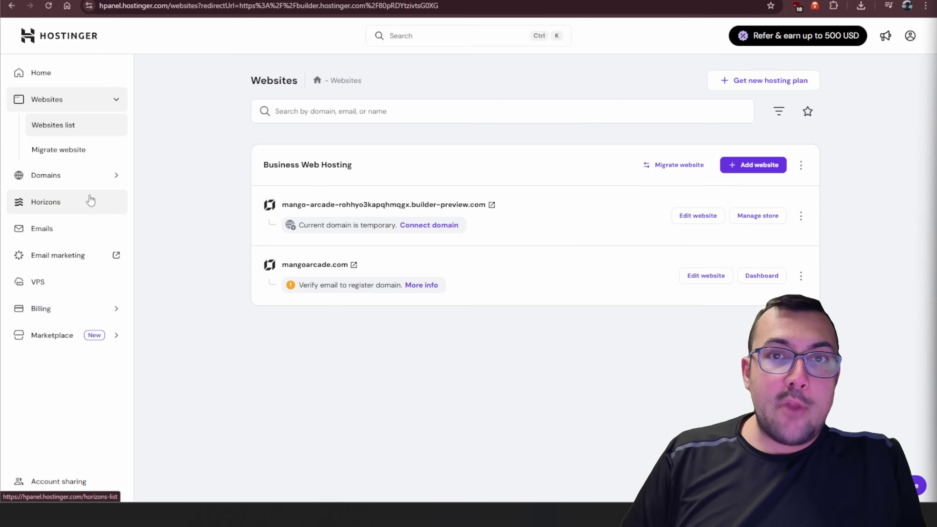
{"action": "left_click", "coordinate": [76, 208]}
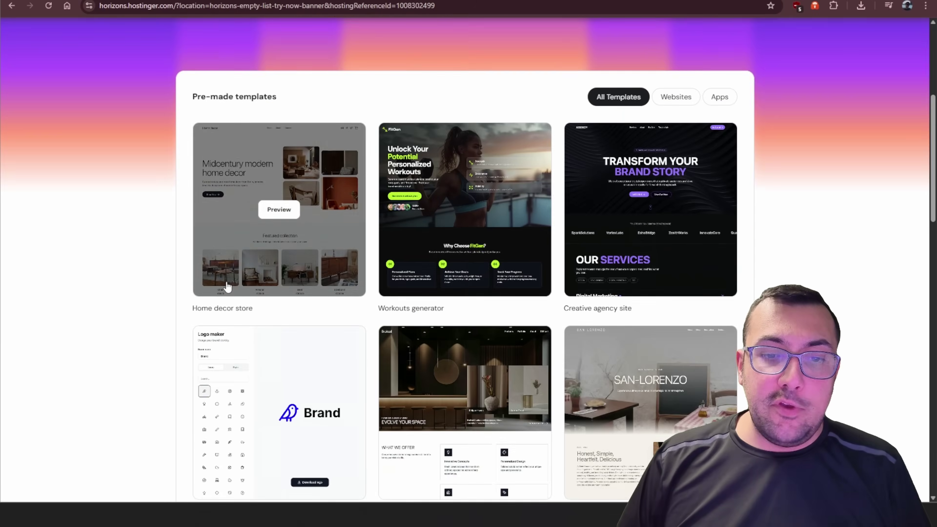
{"action": "scroll", "coordinate": [228, 287], "scroll_direction": "down", "scroll_amount": 4}
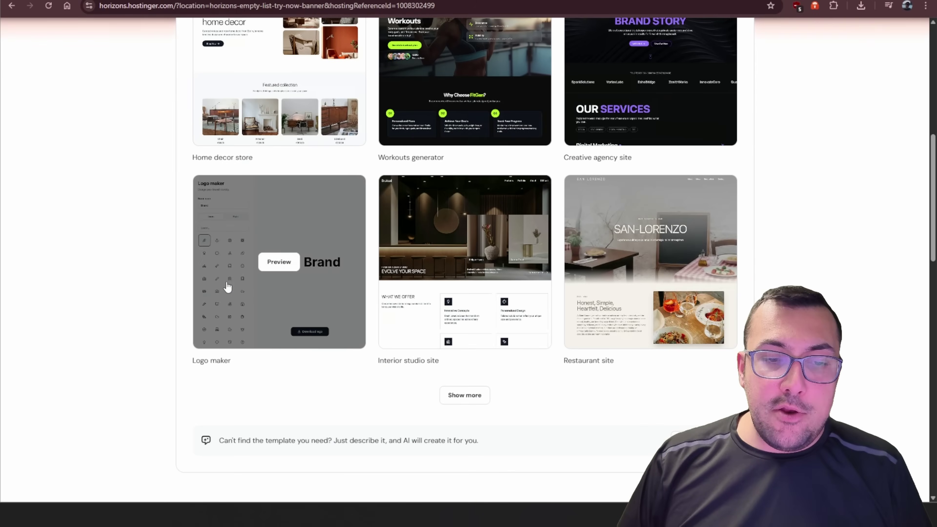
Load two more rows of templates, like Personal CV and Focus timer, then return to the prompt box.
{"action": "left_click", "coordinate": [452, 400]}
{"action": "scroll", "coordinate": [316, 357], "scroll_direction": "up", "scroll_amount": 3}
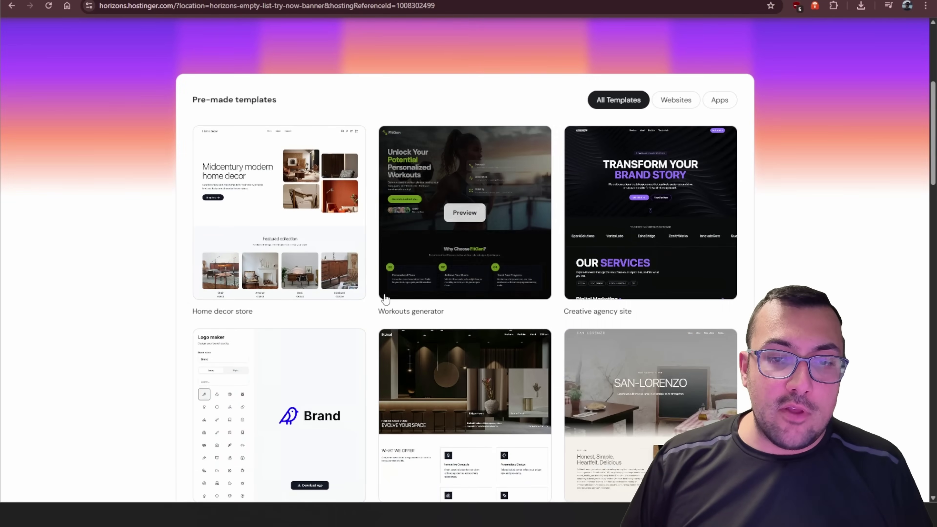
{"action": "scroll", "coordinate": [442, 240], "scroll_direction": "down", "scroll_amount": 2}
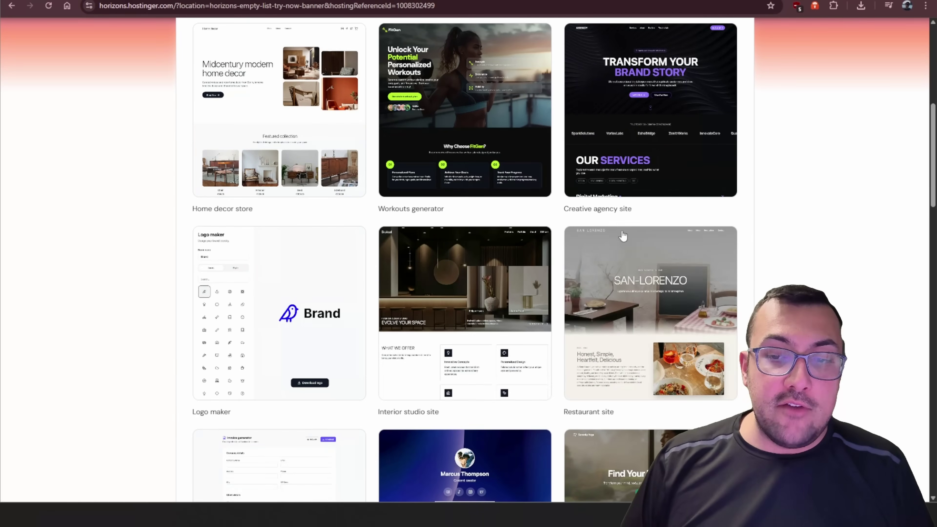
{"action": "scroll", "coordinate": [609, 239], "scroll_direction": "down", "scroll_amount": 8}
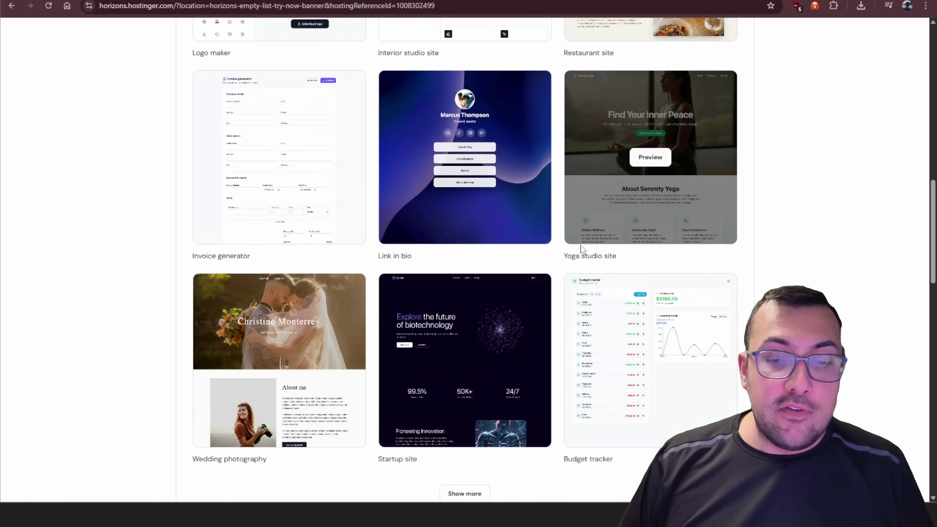
{"action": "scroll", "coordinate": [580, 246], "scroll_direction": "down", "scroll_amount": 3}
{"action": "left_click", "coordinate": [483, 341]}
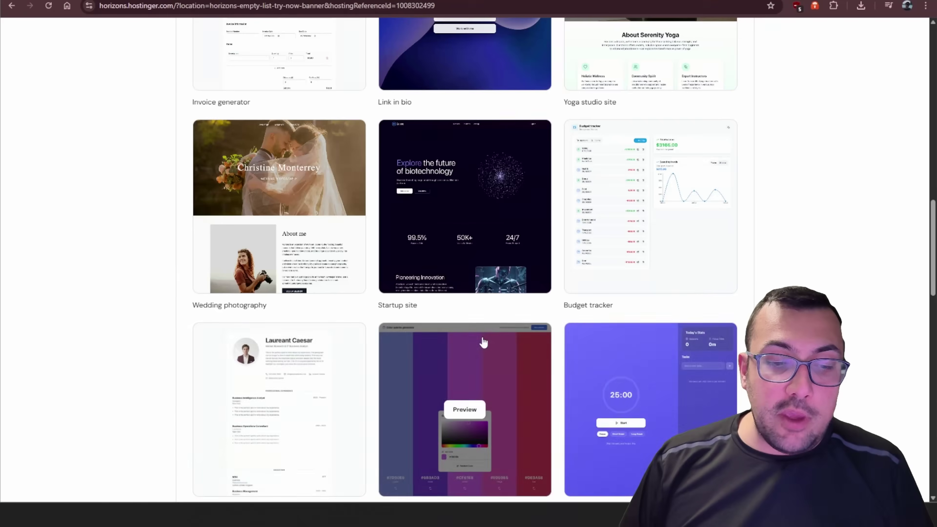
{"action": "scroll", "coordinate": [461, 267], "scroll_direction": "down", "scroll_amount": 8}
{"action": "scroll", "coordinate": [461, 266], "scroll_direction": "up", "scroll_amount": 5}
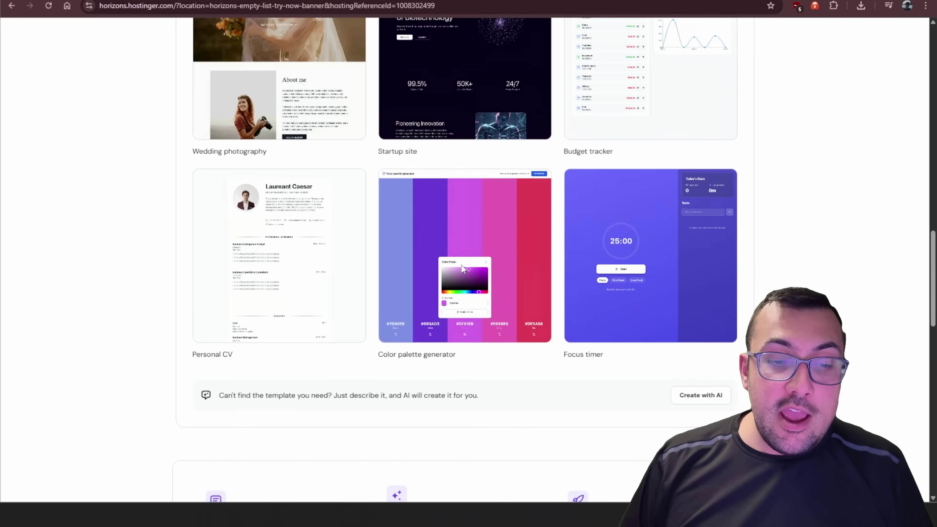
{"action": "scroll", "coordinate": [461, 268], "scroll_direction": "up", "scroll_amount": 5}
{"action": "scroll", "coordinate": [461, 268], "scroll_direction": "down", "scroll_amount": 5}
{"action": "scroll", "coordinate": [461, 268], "scroll_direction": "up", "scroll_amount": 15}
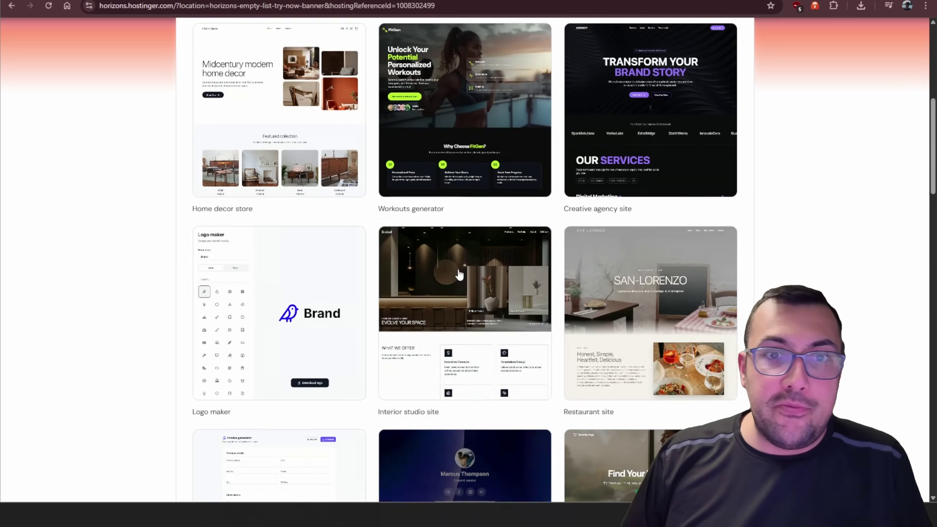
{"action": "scroll", "coordinate": [457, 273], "scroll_direction": "up", "scroll_amount": 10}
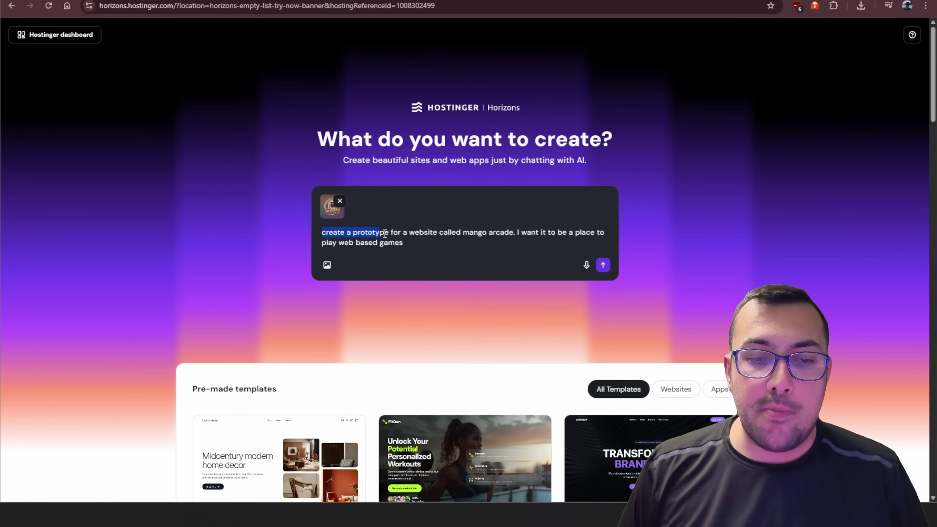
Look over the Mango Arcade web-games prompt text and its attached image before submitting.
{"action": "left_click_drag", "start_coordinate": [445, 236], "coordinate": [465, 240]}
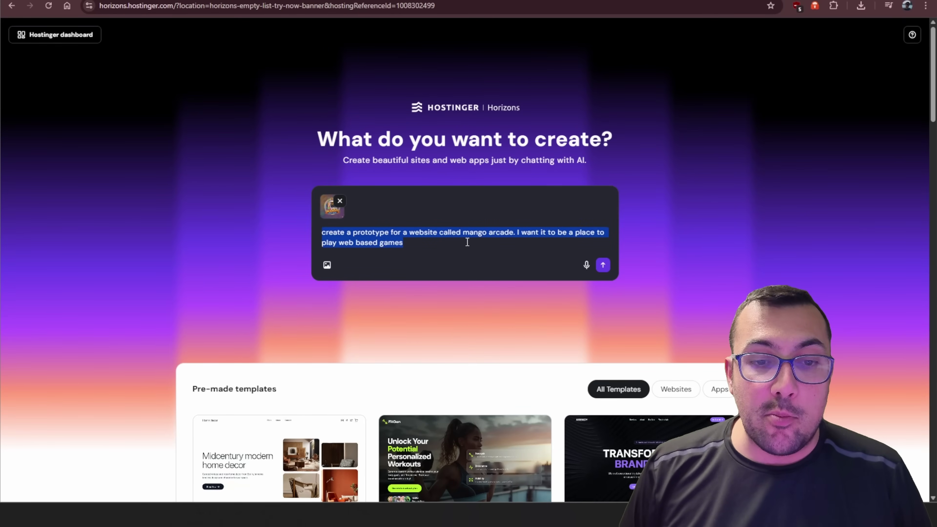
{"action": "left_click", "coordinate": [466, 242]}
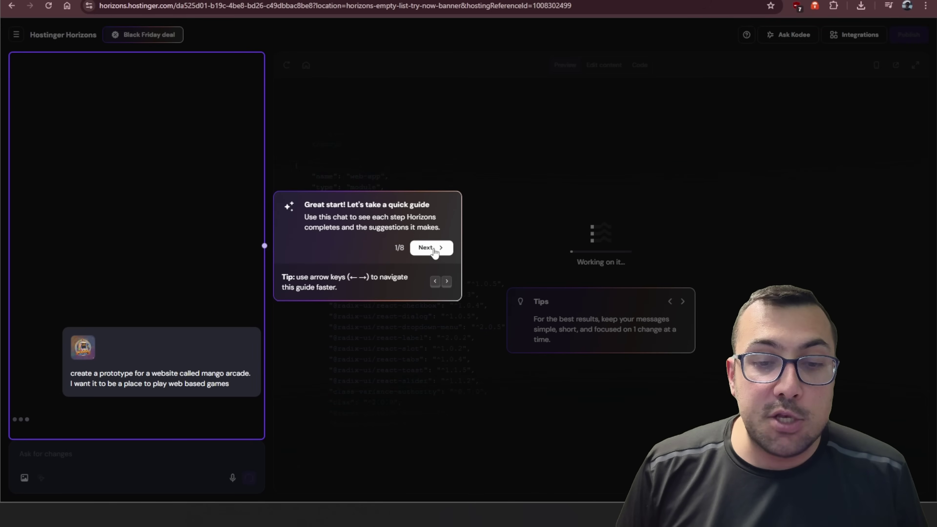
Step through all eight quick-guide pages, from preview to publishing and the AI assistant, then close it.
{"action": "left_click", "coordinate": [431, 247]}
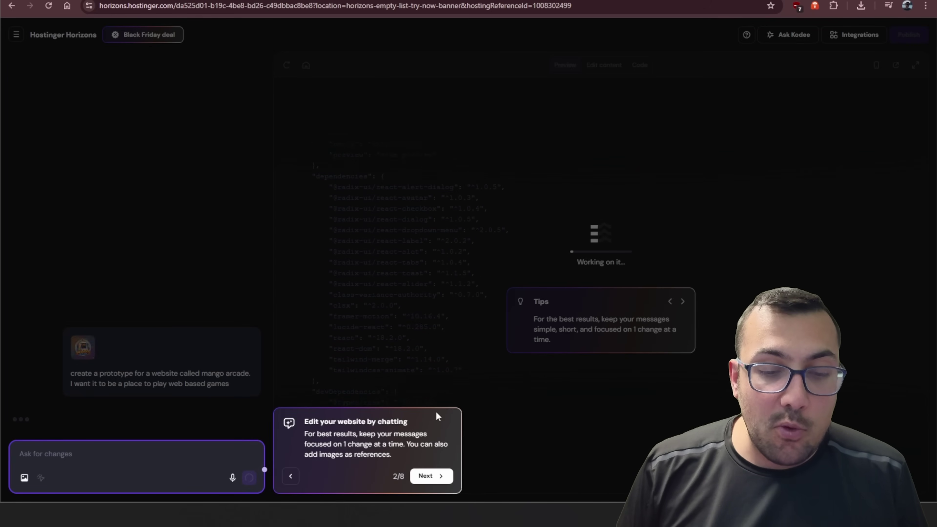
{"action": "left_click", "coordinate": [432, 477]}
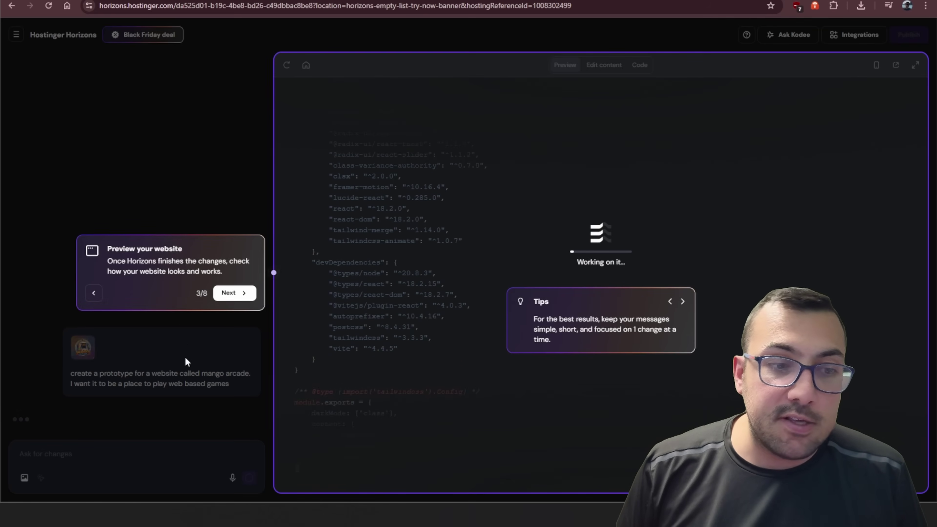
{"action": "left_click", "coordinate": [238, 293]}
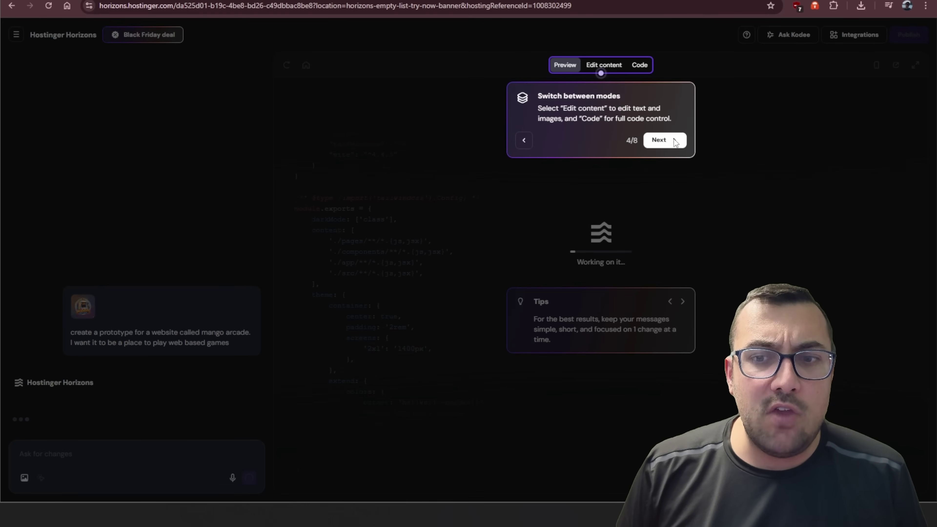
{"action": "left_click", "coordinate": [664, 140]}
{"action": "left_click", "coordinate": [894, 110]}
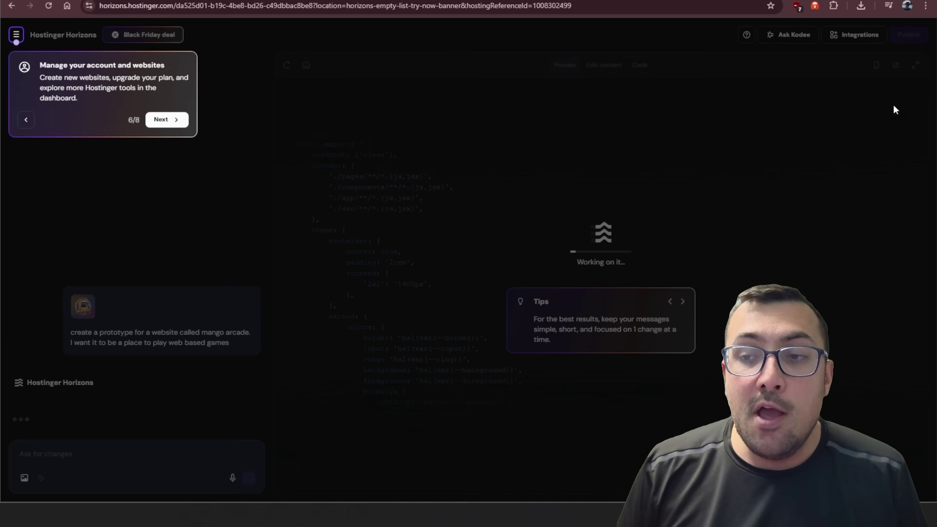
{"action": "left_click", "coordinate": [168, 120]}
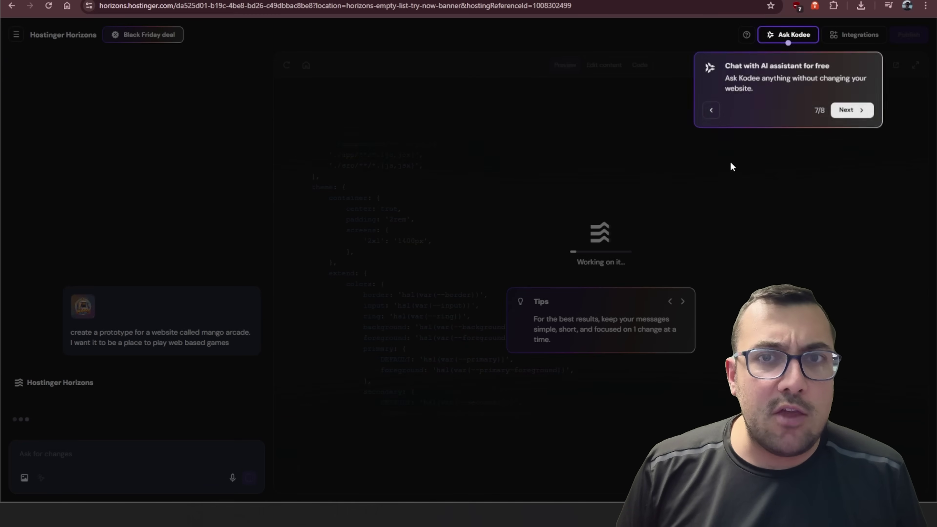
{"action": "left_click", "coordinate": [851, 112]}
{"action": "left_click", "coordinate": [816, 109]}
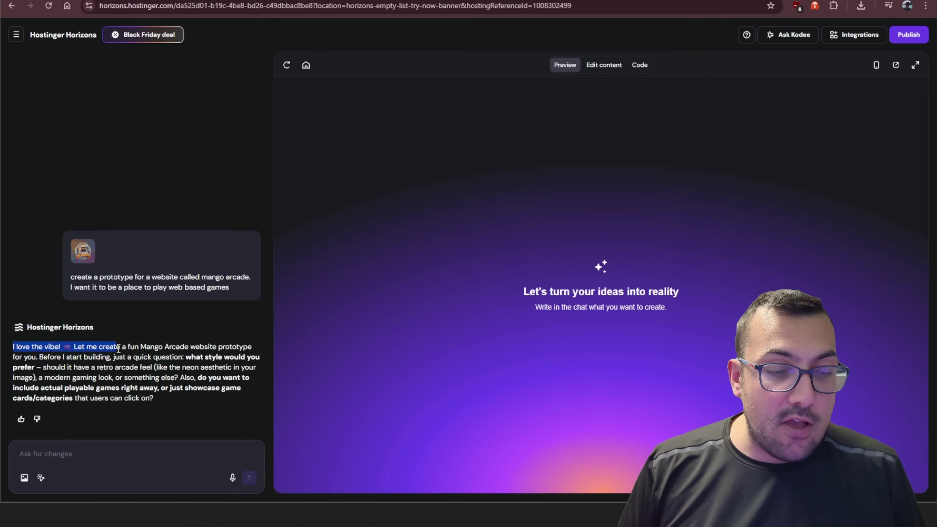
Read the AI's questions about retro versus modern style and including playable games.
{"action": "left_click_drag", "start_coordinate": [230, 347], "coordinate": [183, 369]}
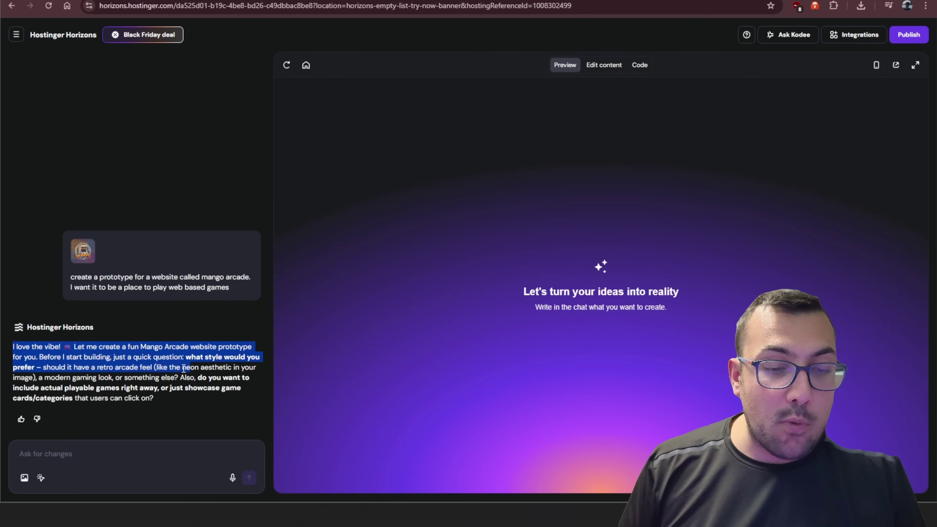
{"action": "left_click_drag", "start_coordinate": [97, 365], "coordinate": [128, 359]}
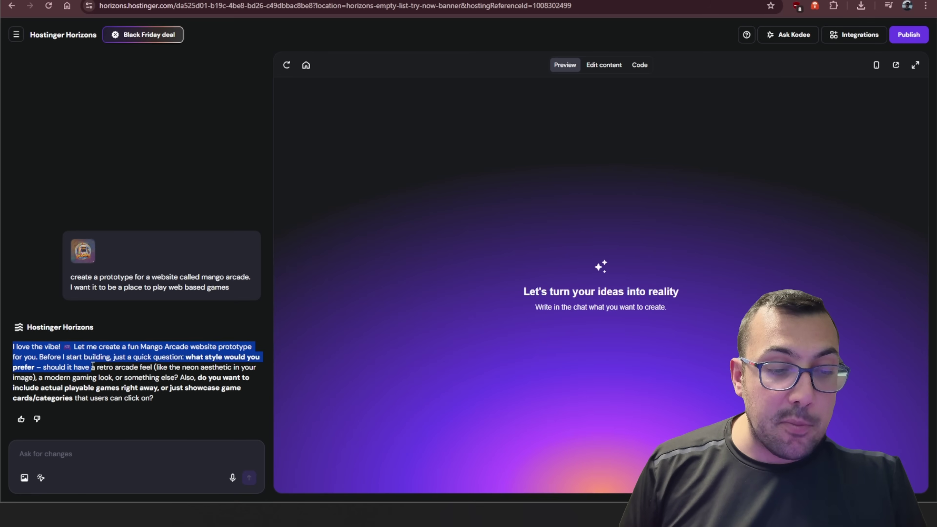
{"action": "left_click", "coordinate": [100, 366]}
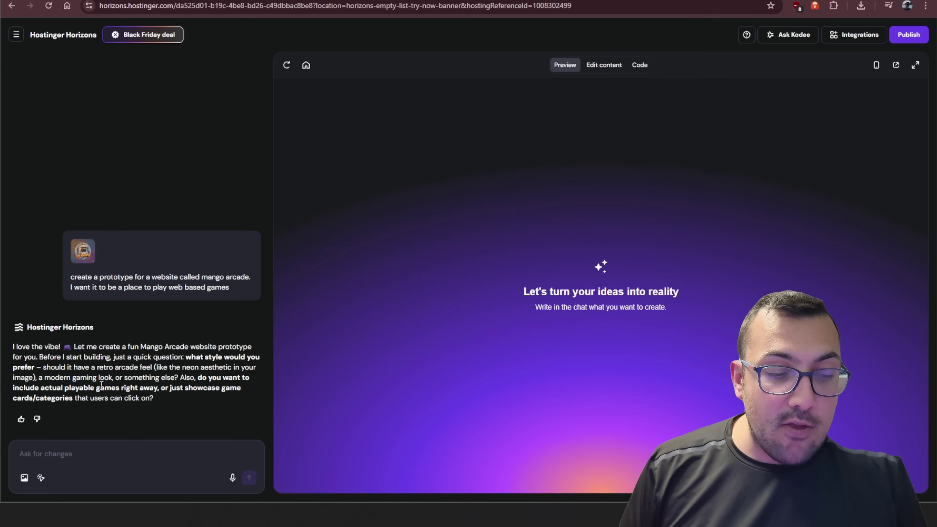
Reply '1) retro arcade feel 2) put a couple of playable games in using threes.js)' and send it.
{"action": "type", "text": "1) retro arcade feel 2) put a couple of playable games in using threes.js"}
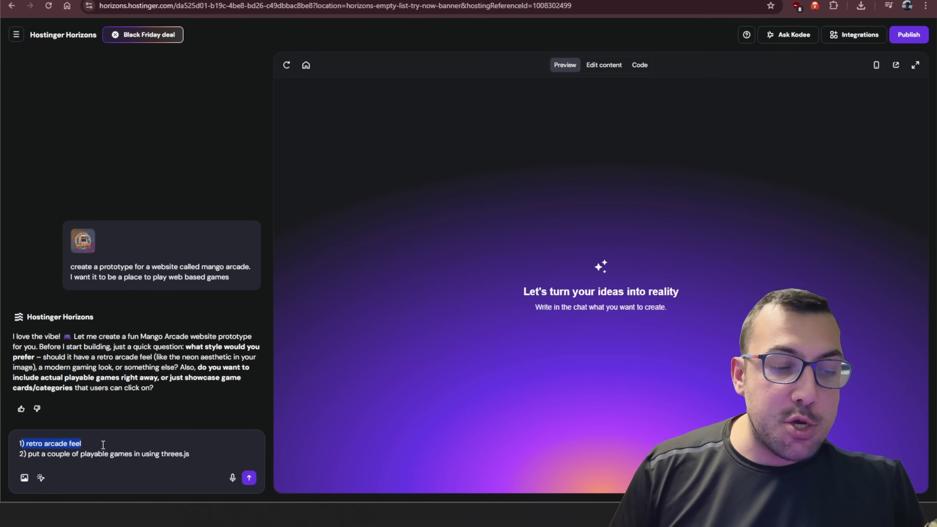
{"action": "left_click_drag", "start_coordinate": [27, 456], "coordinate": [159, 457]}
{"action": "left_click", "coordinate": [198, 458]}
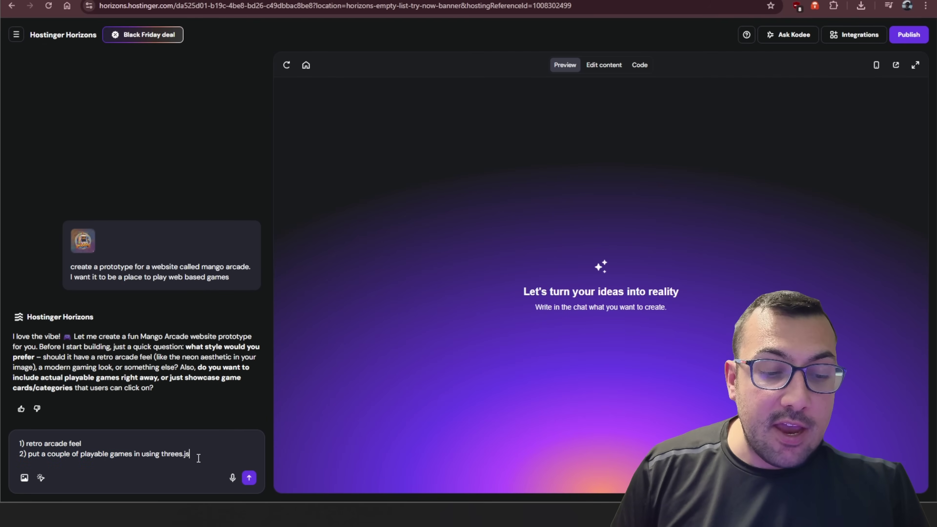
{"action": "left_click", "coordinate": [249, 478]}
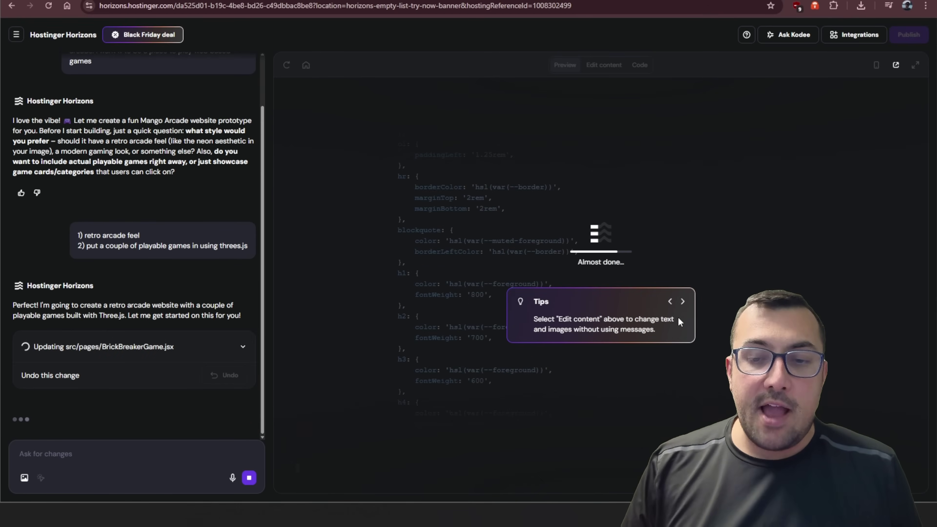
Cycle through two builder tips while Horizons generates the Mango Arcade site.
{"action": "left_click", "coordinate": [682, 301]}
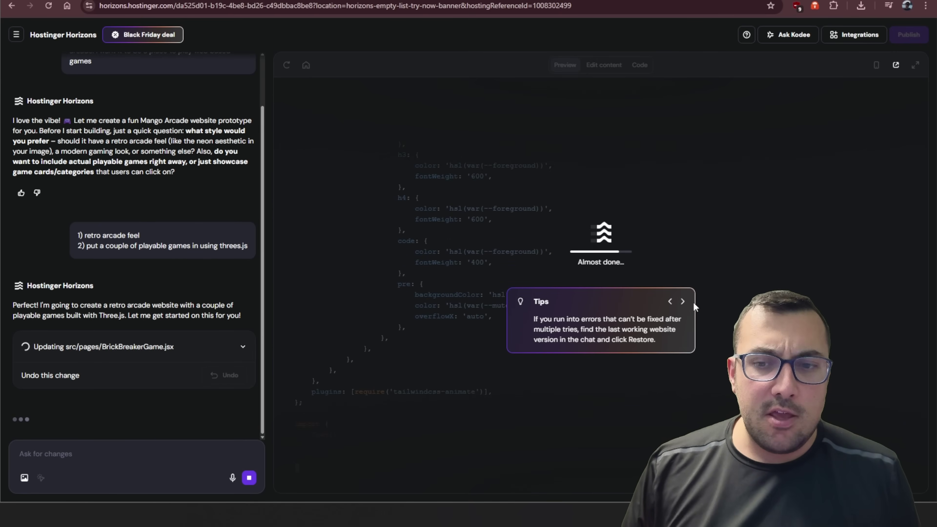
{"action": "left_click", "coordinate": [683, 302]}
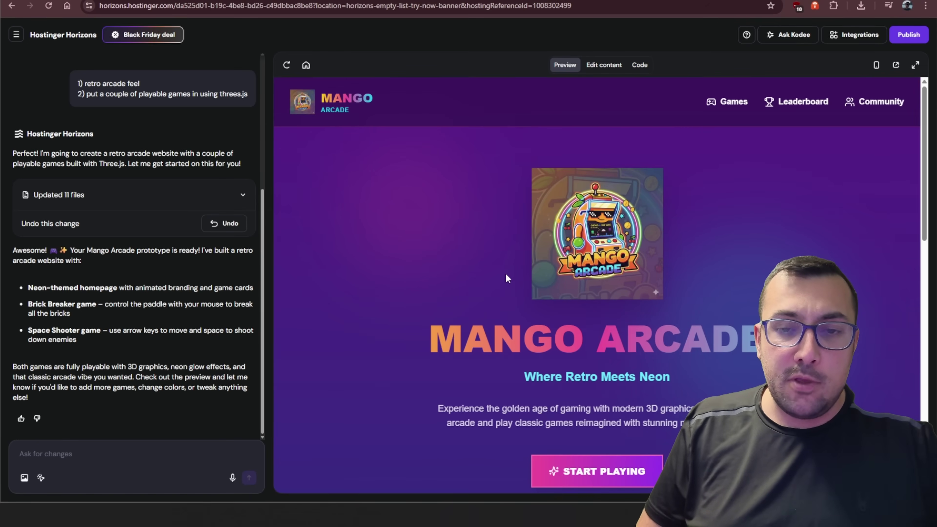
Scroll down the Mango Arcade homepage preview to the Featured Games section.
{"action": "scroll", "coordinate": [506, 273], "scroll_direction": "down", "scroll_amount": 4}
{"action": "scroll", "coordinate": [507, 277], "scroll_direction": "down", "scroll_amount": 2}
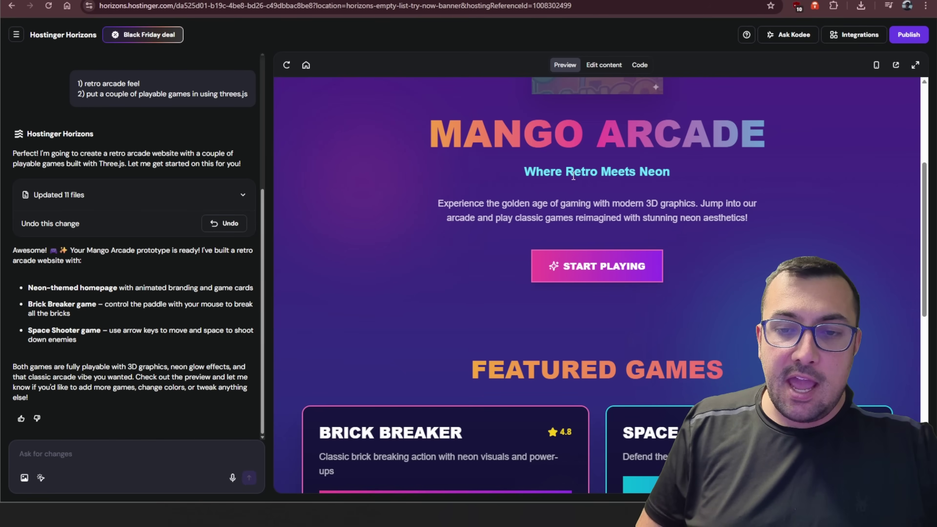
{"action": "scroll", "coordinate": [431, 250], "scroll_direction": "down", "scroll_amount": 1}
{"action": "scroll", "coordinate": [420, 240], "scroll_direction": "down", "scroll_amount": 5}
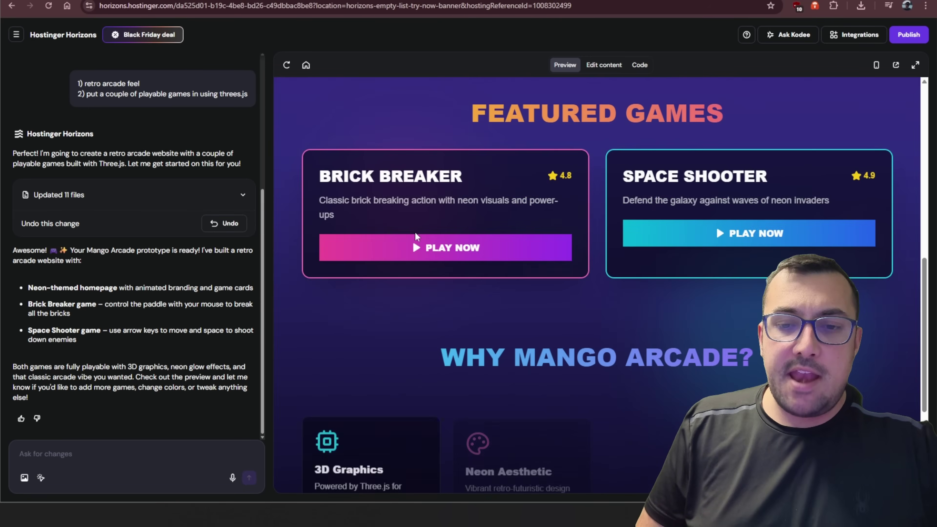
{"action": "scroll", "coordinate": [411, 232], "scroll_direction": "down", "scroll_amount": 3}
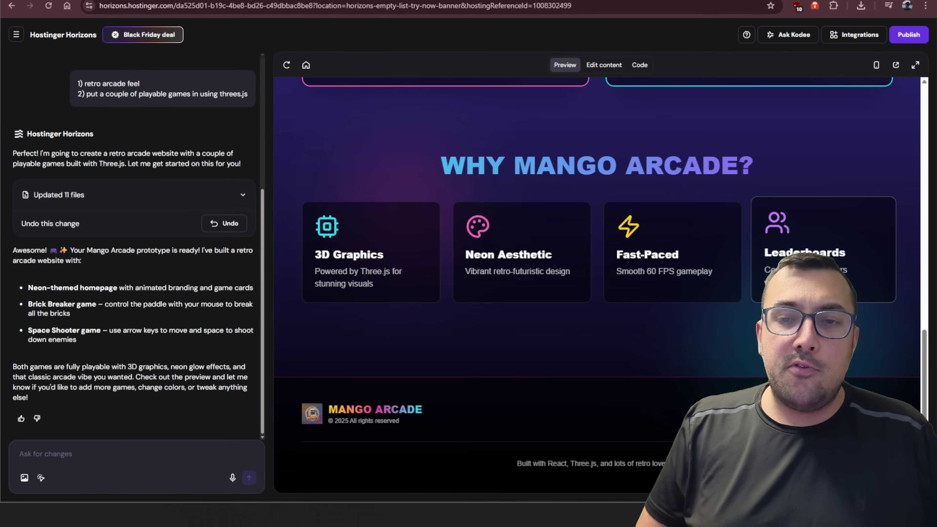
{"action": "scroll", "coordinate": [716, 226], "scroll_direction": "up", "scroll_amount": 10}
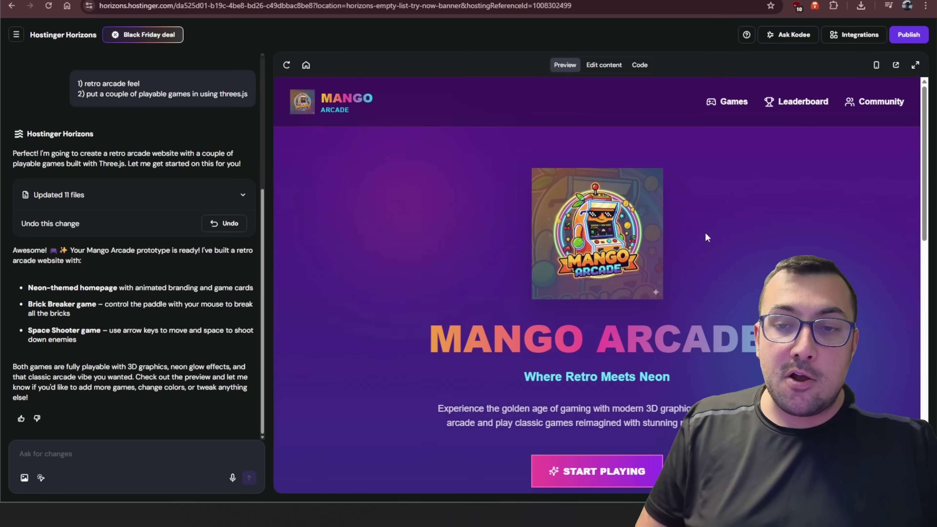
{"action": "scroll", "coordinate": [525, 195], "scroll_direction": "down", "scroll_amount": 8}
Open and play a round of Brick Breaker, then scroll back to the Featured Games cards.
{"action": "left_click", "coordinate": [501, 294]}
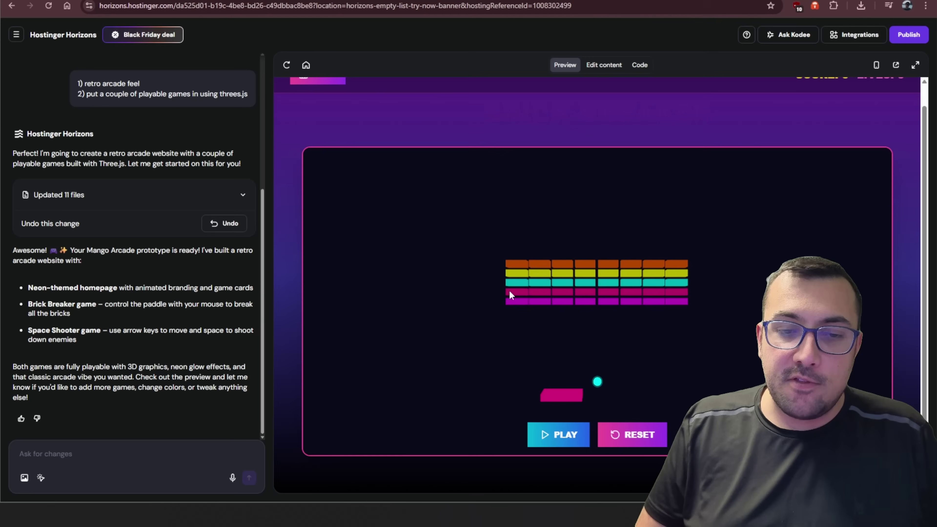
{"action": "left_click", "coordinate": [576, 435]}
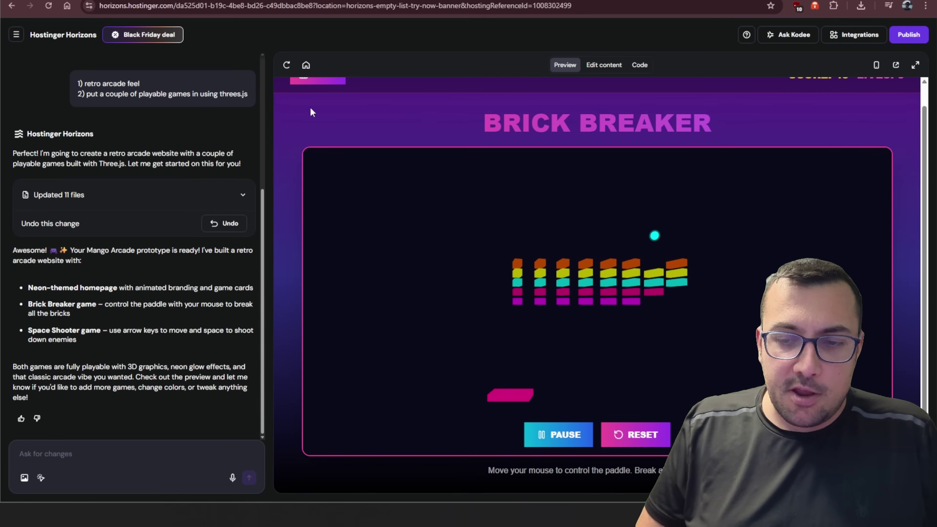
{"action": "scroll", "coordinate": [316, 117], "scroll_direction": "up", "scroll_amount": 1}
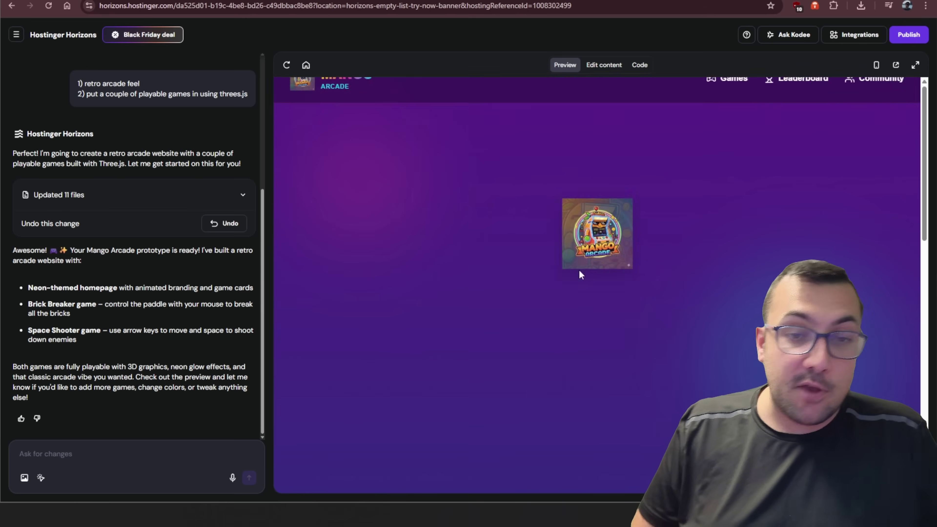
{"action": "scroll", "coordinate": [610, 288], "scroll_direction": "down", "scroll_amount": 5}
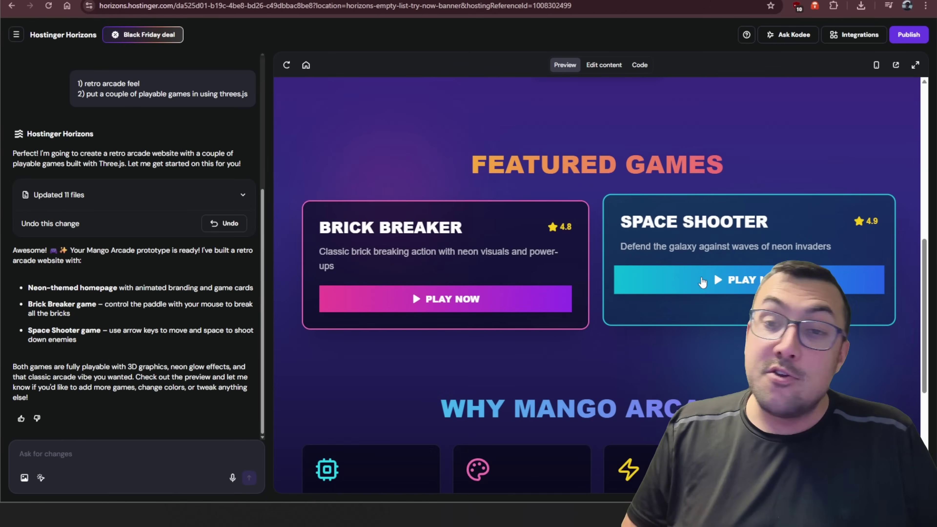
Launch Space Shooter, steering with the arrow keys and firing with Space until lives reach 0 at score 120.
{"action": "left_click", "coordinate": [702, 282]}
{"action": "left_click", "coordinate": [572, 434]}
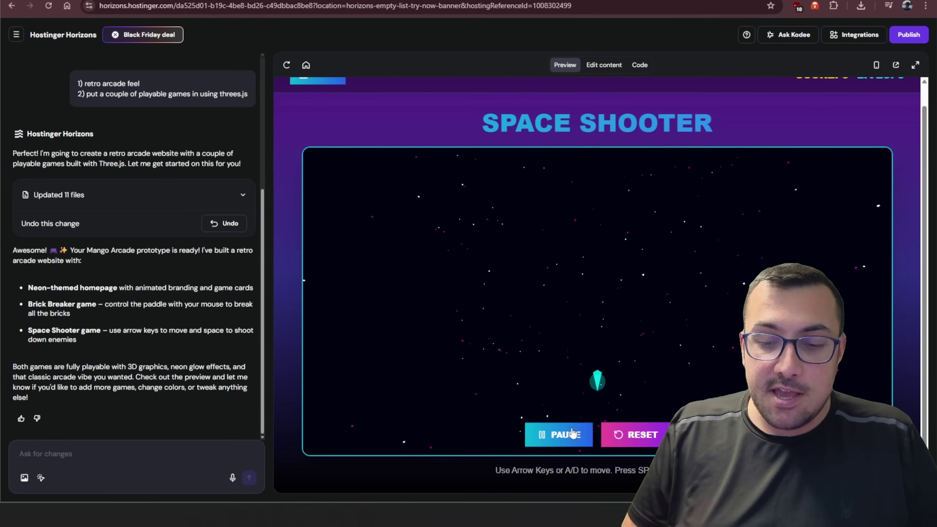
{"action": "key", "text": "Right"}
{"action": "key", "text": "Left"}
{"action": "key", "text": "Right"}
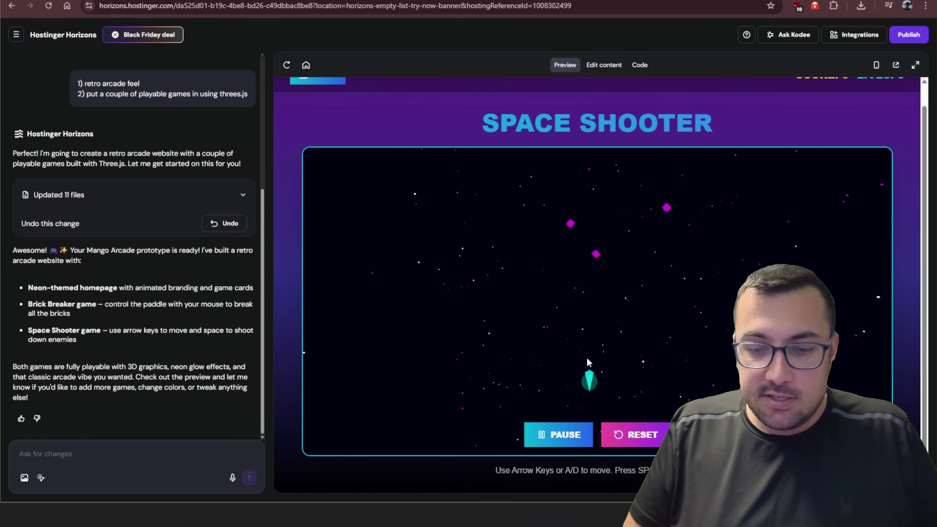
{"action": "key", "text": "Left"}
{"action": "key", "text": "Right"}
{"action": "key", "text": "space"}
{"action": "key", "text": "Left"}
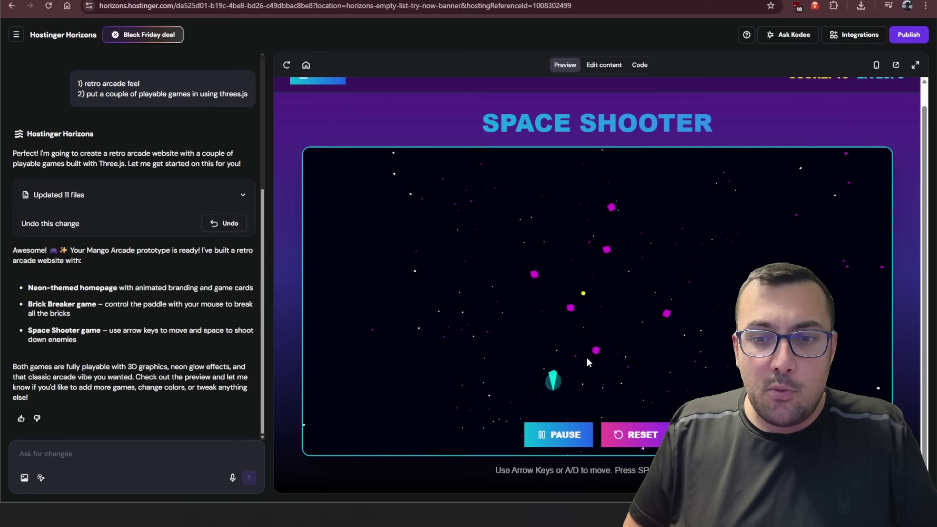
{"action": "key", "text": "Left"}
{"action": "key", "text": "Right"}
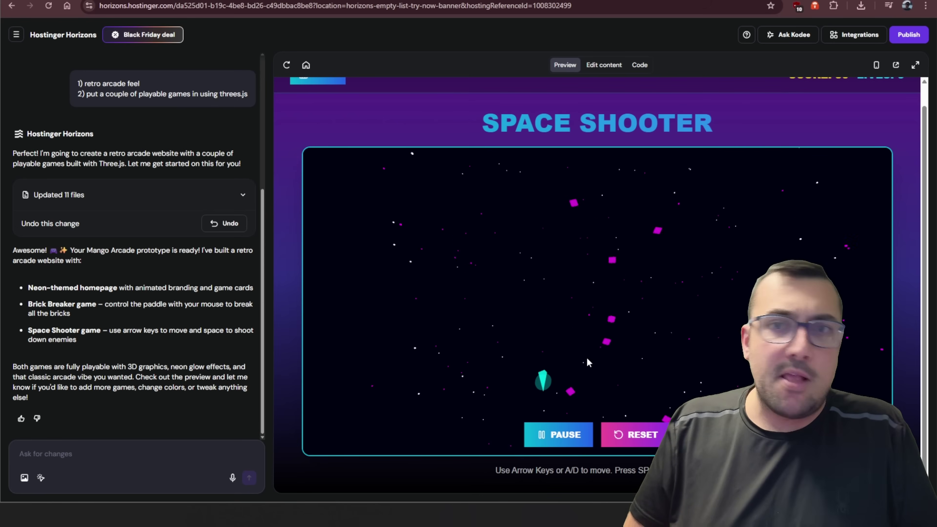
{"action": "key", "text": "Left"}
{"action": "key", "text": "Right"}
{"action": "key", "text": "space"}
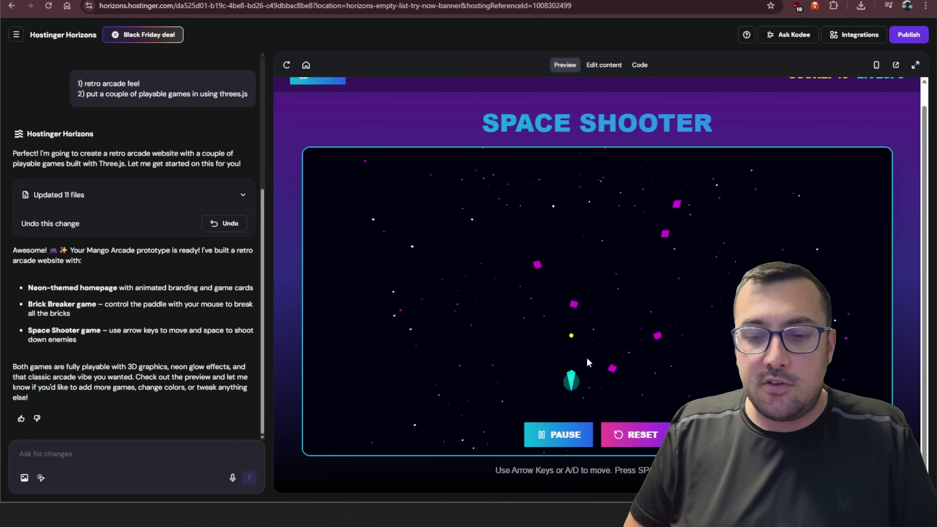
{"action": "key", "text": "Left"}
{"action": "key", "text": "Right"}
{"action": "key", "text": "Left"}
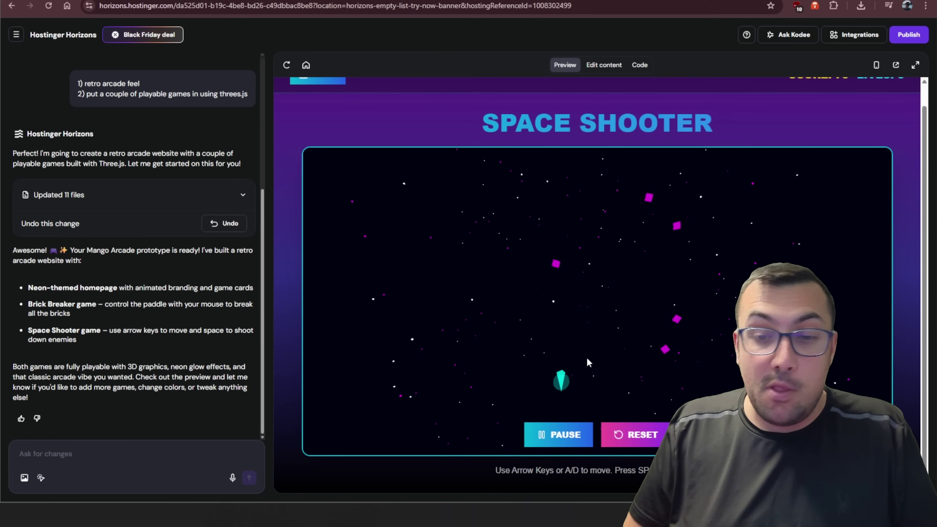
{"action": "key", "text": "Right"}
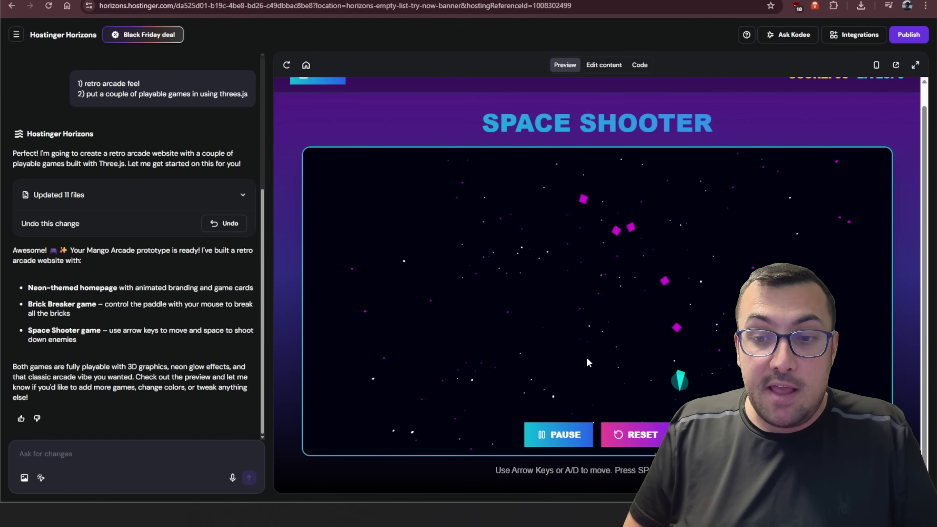
{"action": "key", "text": "Left"}
{"action": "key", "text": "Left"}
{"action": "key", "text": "space"}
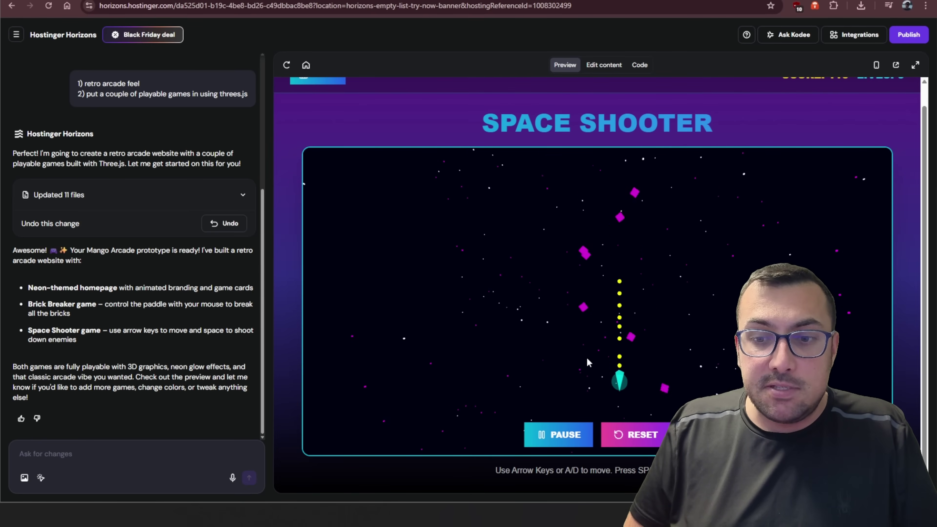
{"action": "key", "text": "Right"}
{"action": "key", "text": "Left"}
{"action": "key", "text": "Right"}
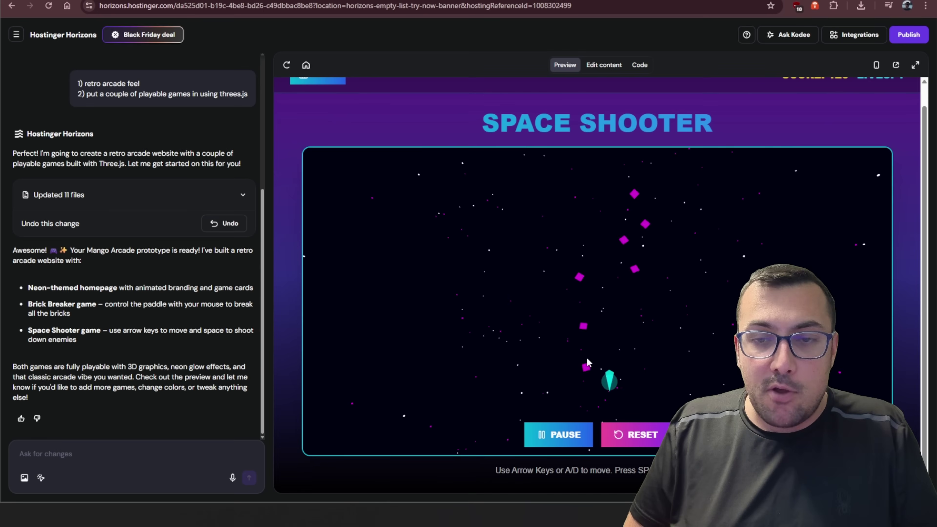
{"action": "key", "text": "Right"}
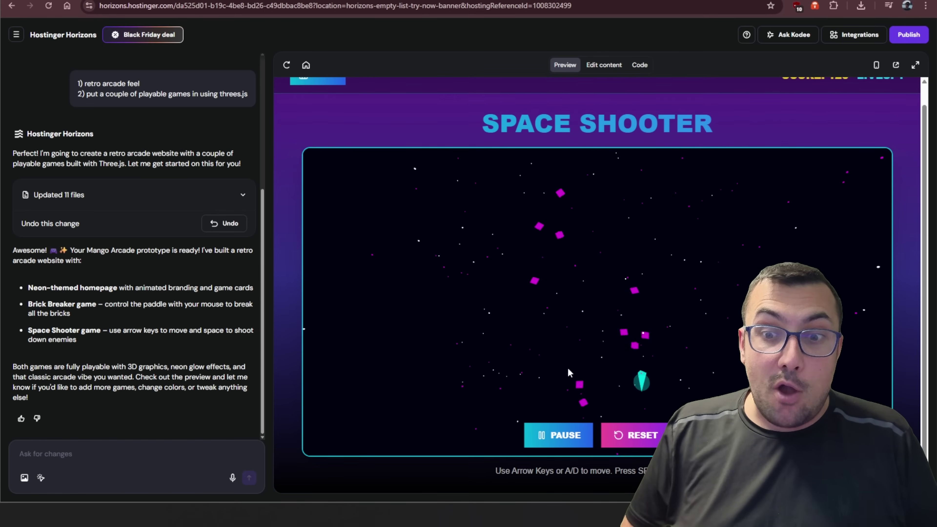
{"action": "key", "text": "Up"}
{"action": "key", "text": "Left"}
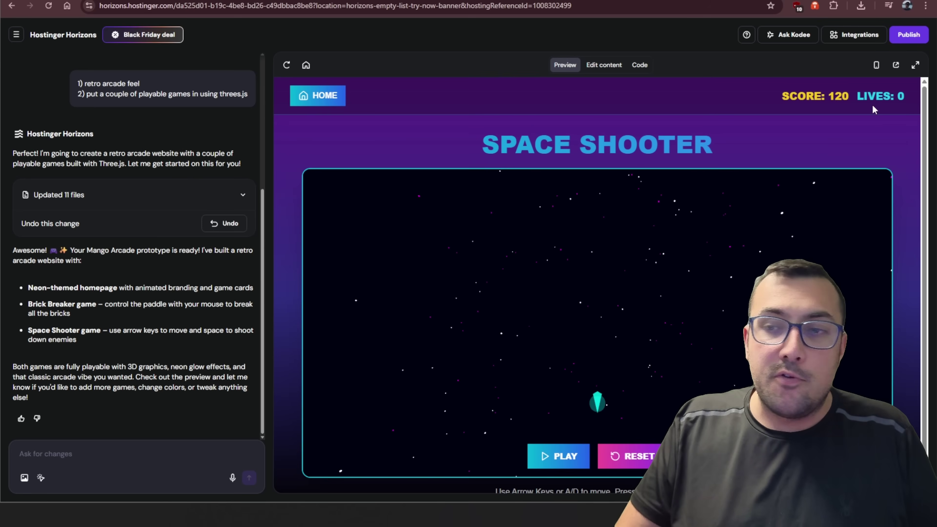
Return to the Mango Arcade homepage, look it over, and try the Games link in the header.
{"action": "left_click", "coordinate": [317, 95]}
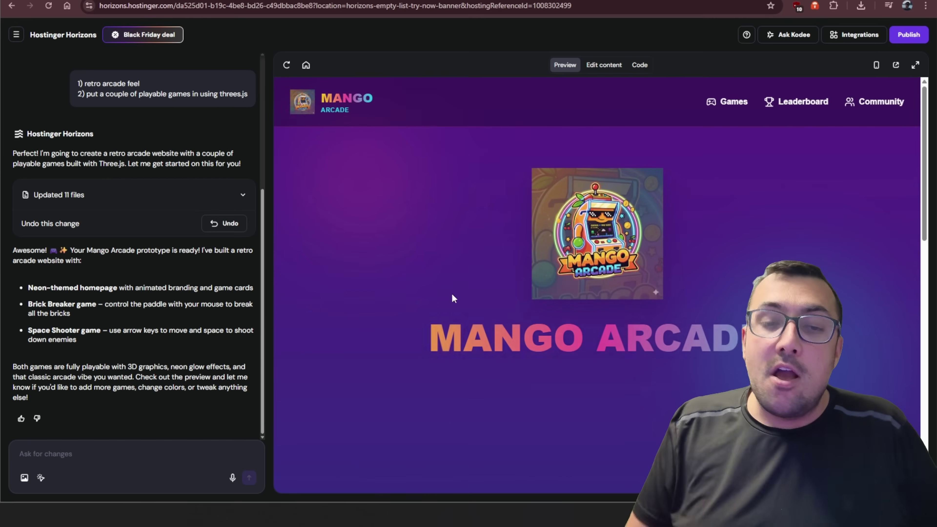
{"action": "scroll", "coordinate": [491, 300], "scroll_direction": "down", "scroll_amount": 10}
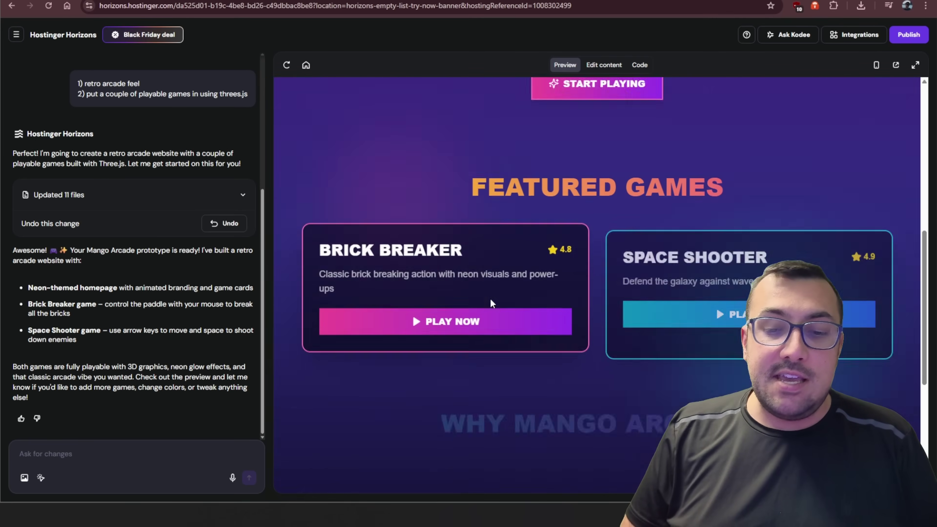
{"action": "scroll", "coordinate": [490, 300], "scroll_direction": "down", "scroll_amount": 4}
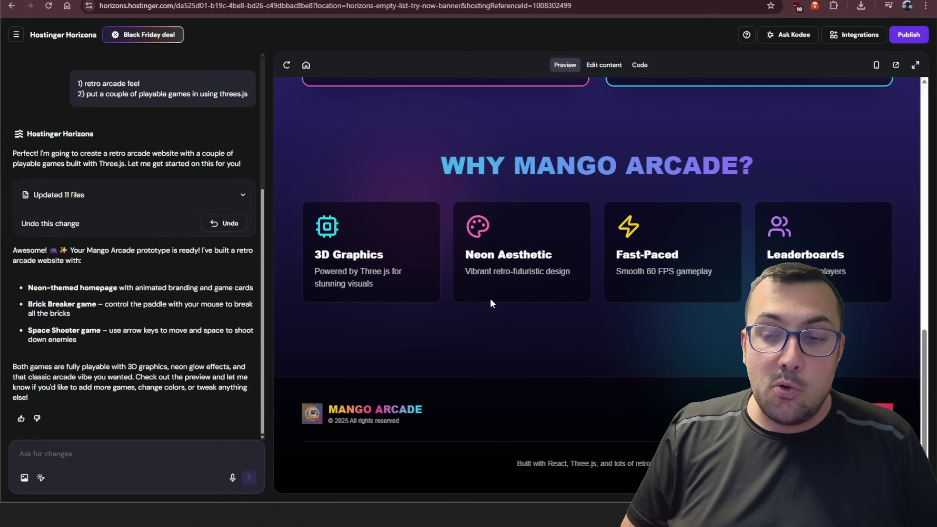
{"action": "scroll", "coordinate": [491, 301], "scroll_direction": "up", "scroll_amount": 15}
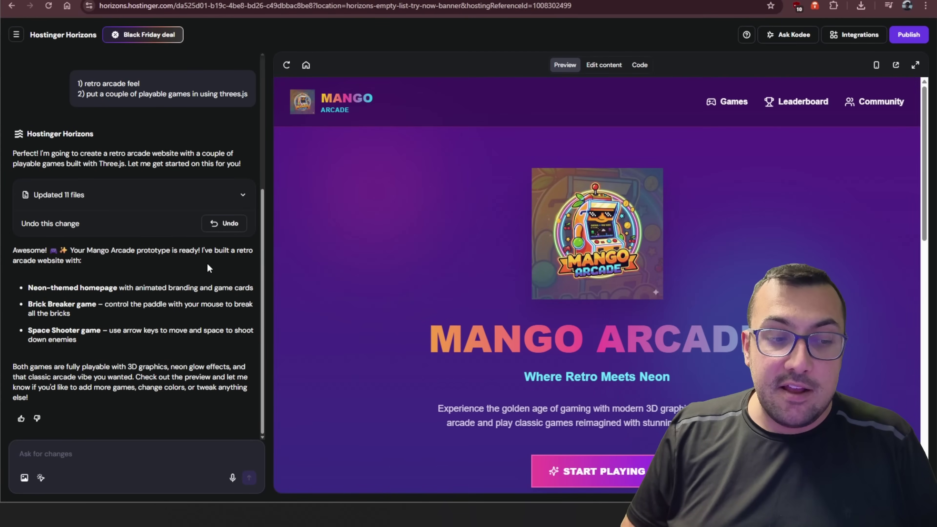
{"action": "double_click", "coordinate": [737, 103]}
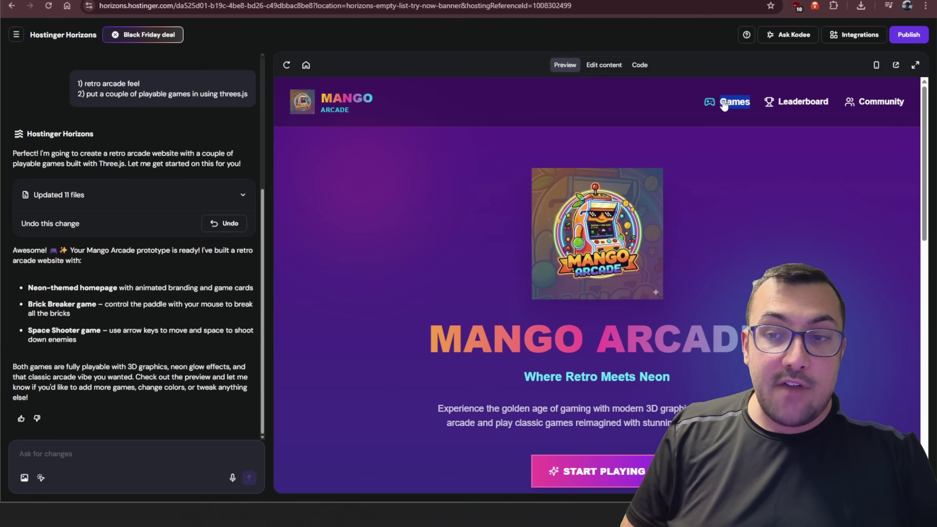
{"action": "left_click", "coordinate": [614, 179]}
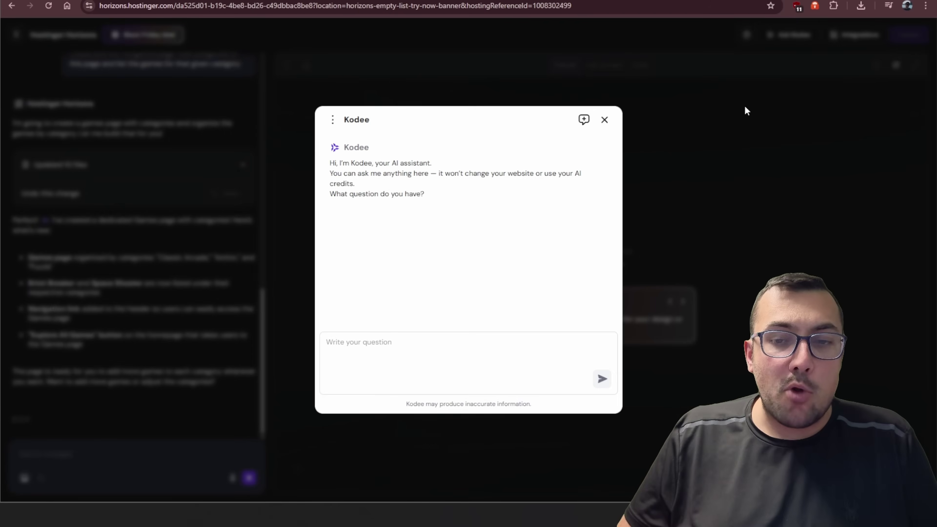
Ask Kodee 'how can I change the code of my website?'.
{"action": "left_click", "coordinate": [447, 352]}
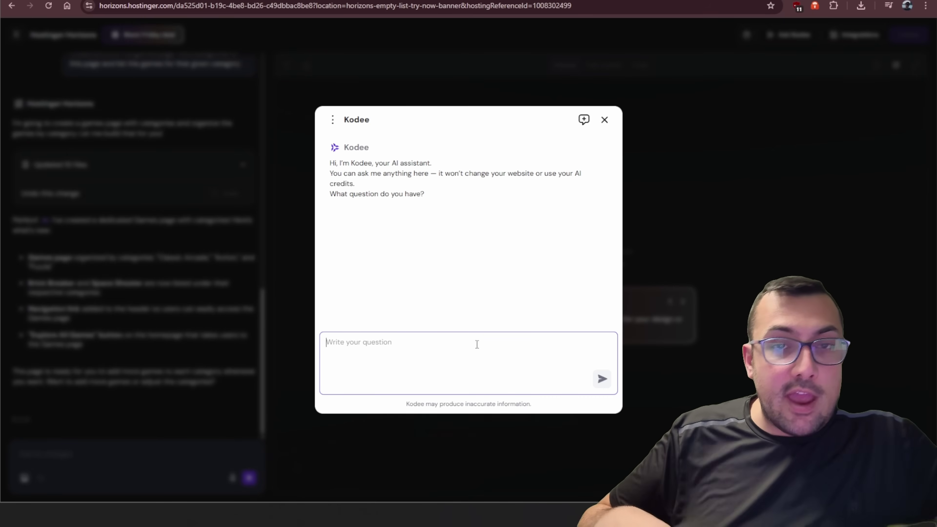
{"action": "type", "text": "how can I change the code of my website?"}
{"action": "key", "text": "Return"}
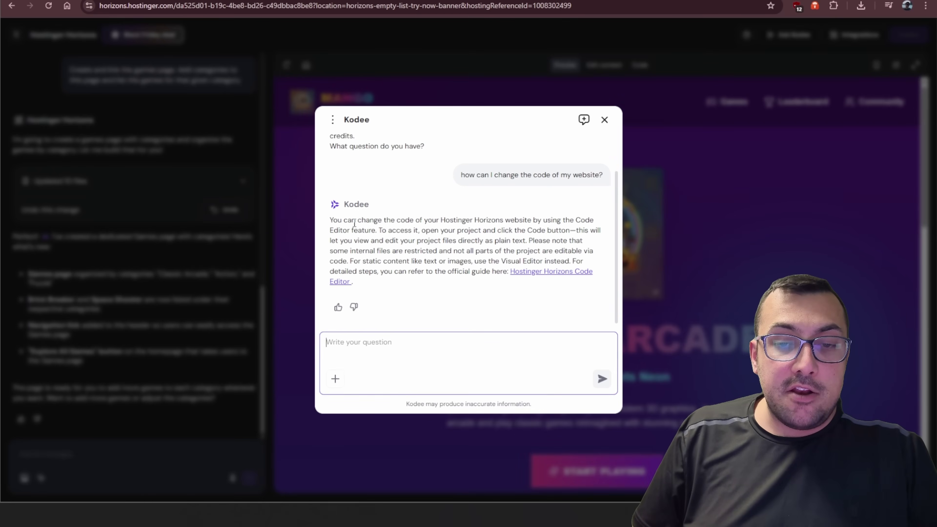
Read Kodee's reply explaining the Code Editor feature.
{"action": "left_click_drag", "start_coordinate": [330, 221], "coordinate": [443, 215]}
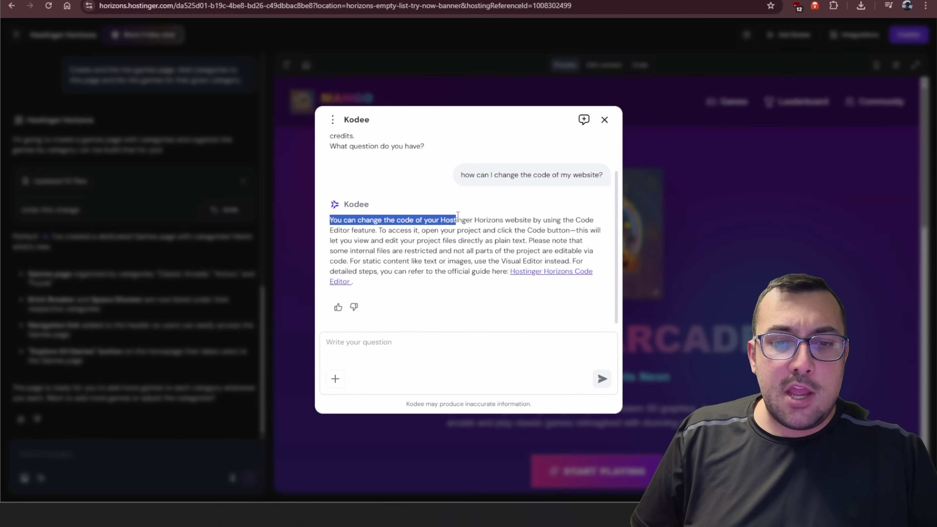
{"action": "left_click_drag", "start_coordinate": [517, 217], "coordinate": [412, 235]}
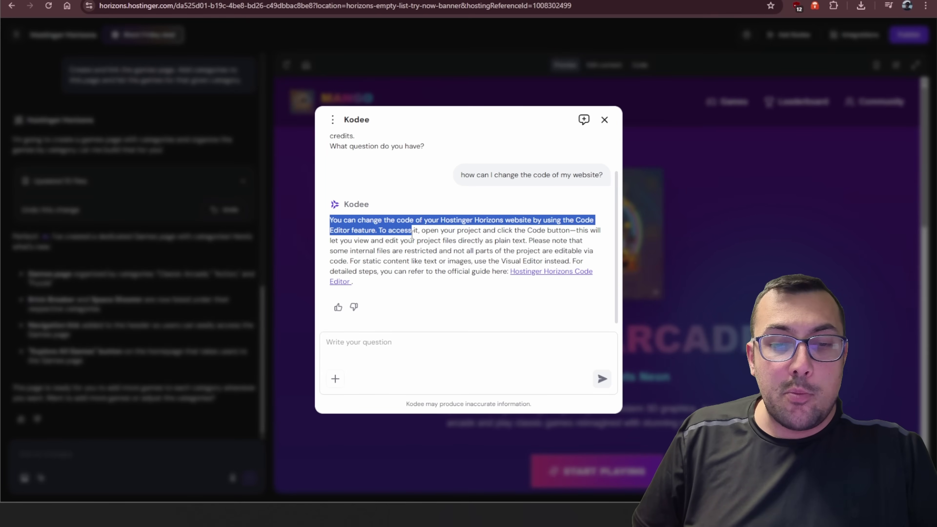
{"action": "left_click", "coordinate": [417, 259]}
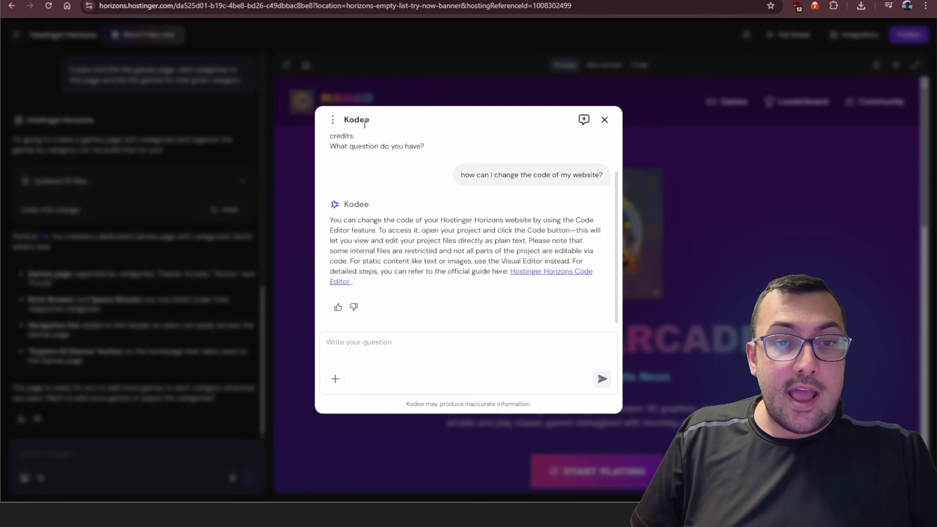
Close Kodee and browse the new Games page's Classic Arcade, Action and Puzzle categories.
{"action": "left_click", "coordinate": [604, 119]}
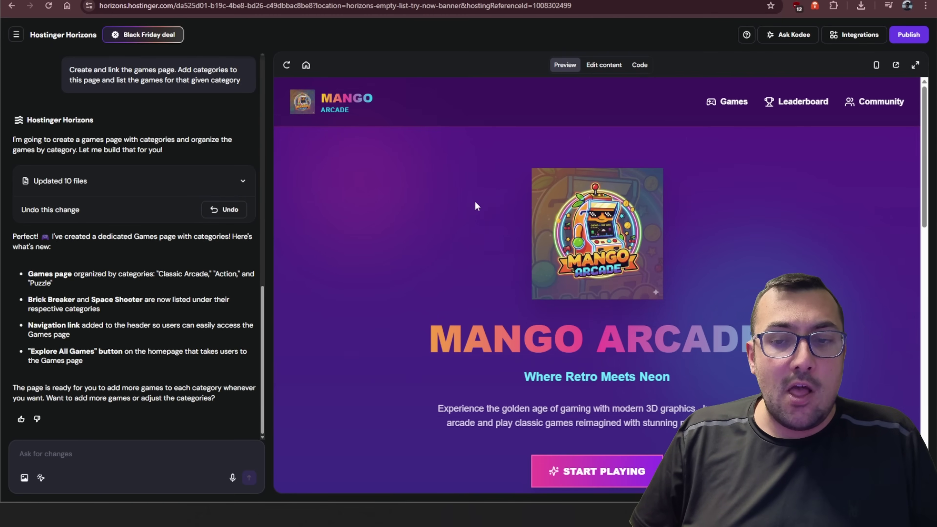
{"action": "left_click", "coordinate": [728, 105]}
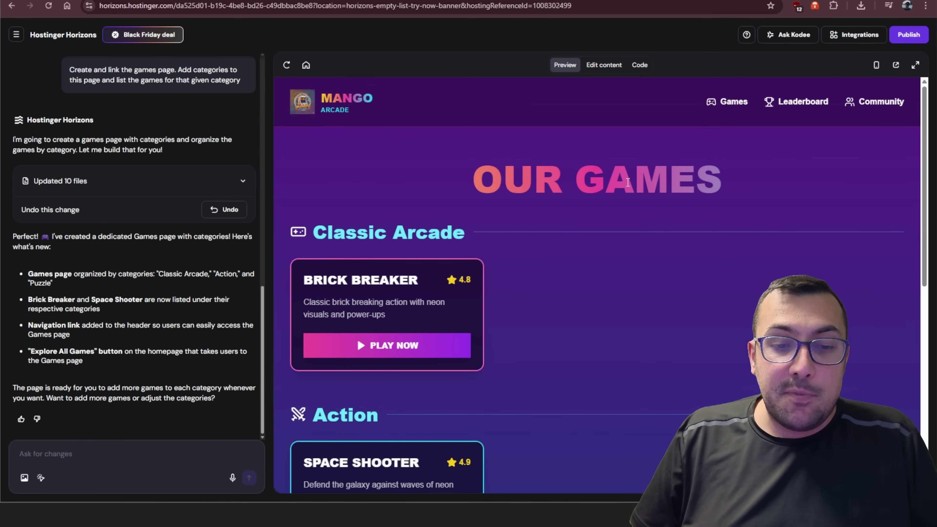
{"action": "scroll", "coordinate": [511, 259], "scroll_direction": "down", "scroll_amount": 7}
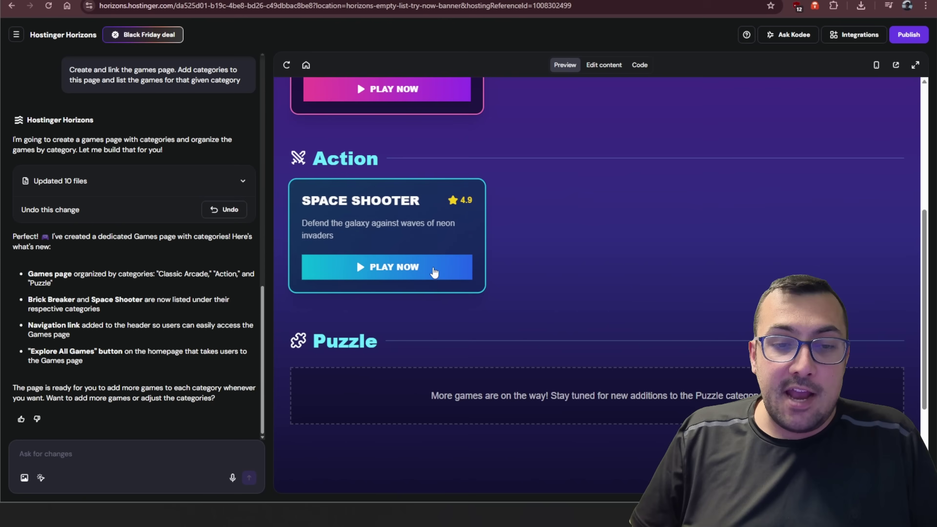
{"action": "scroll", "coordinate": [433, 271], "scroll_direction": "down", "scroll_amount": 2}
{"action": "scroll", "coordinate": [520, 365], "scroll_direction": "down", "scroll_amount": 1}
{"action": "scroll", "coordinate": [519, 377], "scroll_direction": "up", "scroll_amount": 10}
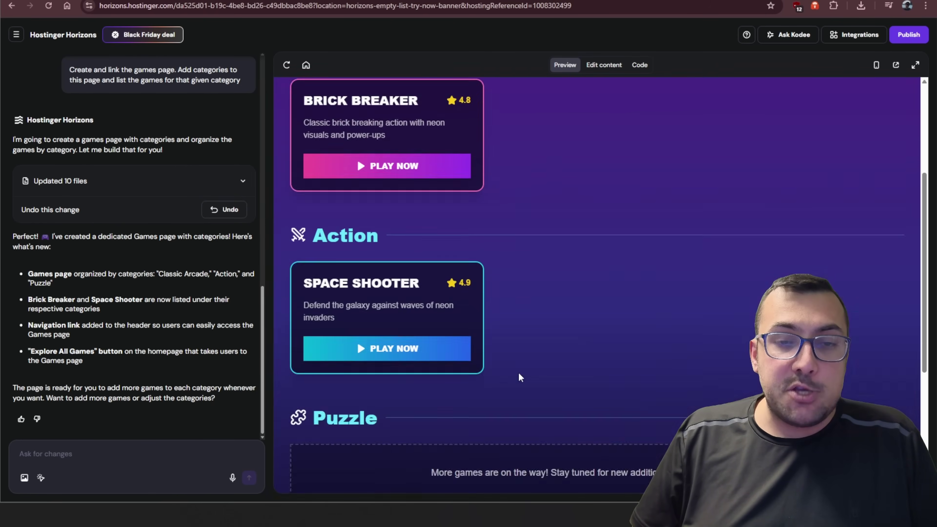
Go back home via the logo, then reopen the Games page and scroll through it.
{"action": "left_click", "coordinate": [332, 101]}
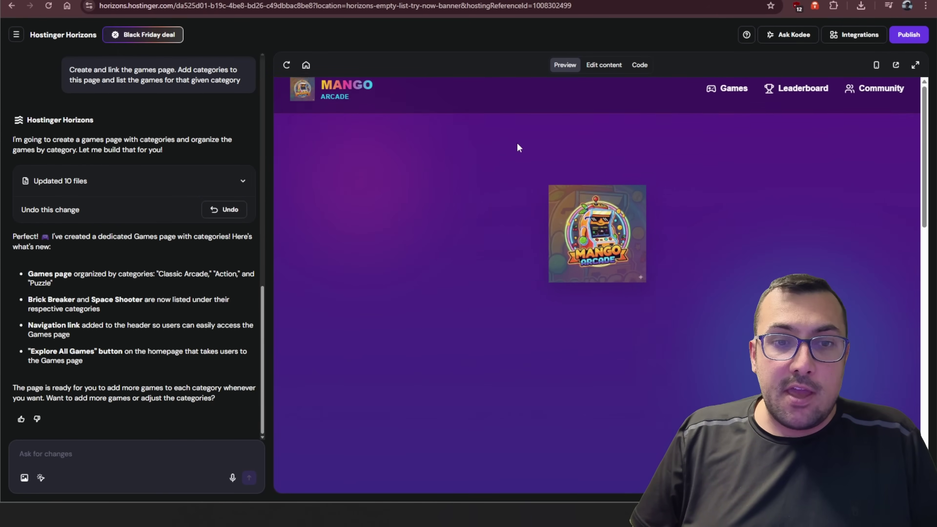
{"action": "scroll", "coordinate": [515, 154], "scroll_direction": "down", "scroll_amount": 5}
{"action": "scroll", "coordinate": [516, 155], "scroll_direction": "up", "scroll_amount": 6}
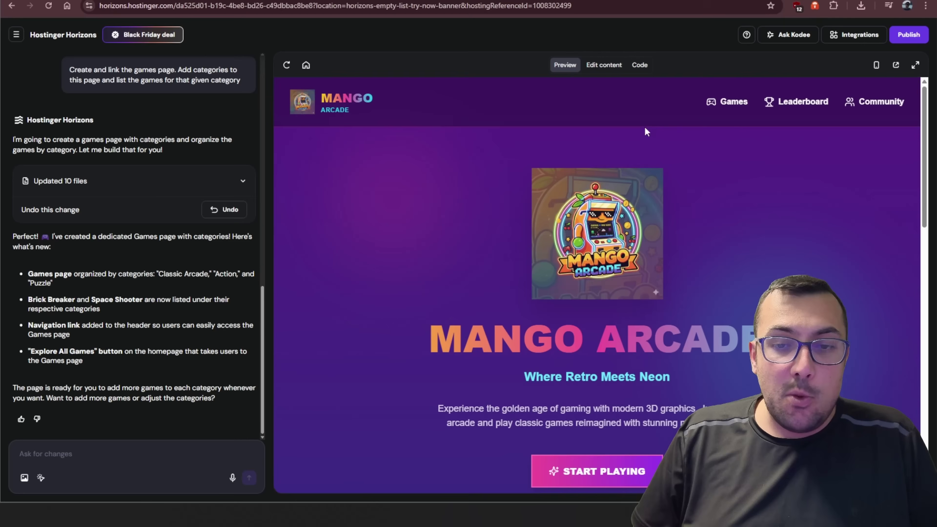
{"action": "left_click", "coordinate": [742, 106]}
{"action": "scroll", "coordinate": [649, 240], "scroll_direction": "down", "scroll_amount": 6}
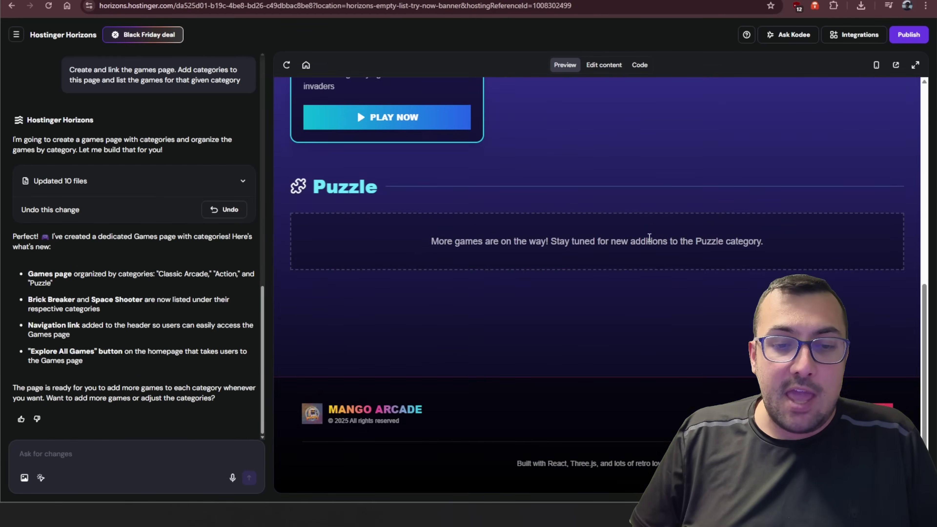
{"action": "scroll", "coordinate": [649, 238], "scroll_direction": "up", "scroll_amount": 4}
{"action": "scroll", "coordinate": [649, 237], "scroll_direction": "up", "scroll_amount": 3}
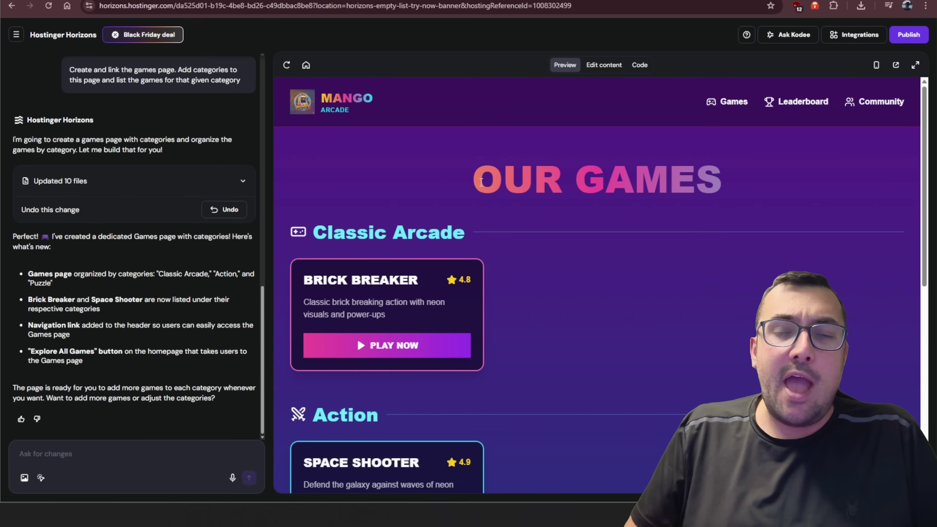
Connect Supabase from Integrations and finish authorizing its API access.
{"action": "left_click", "coordinate": [855, 34]}
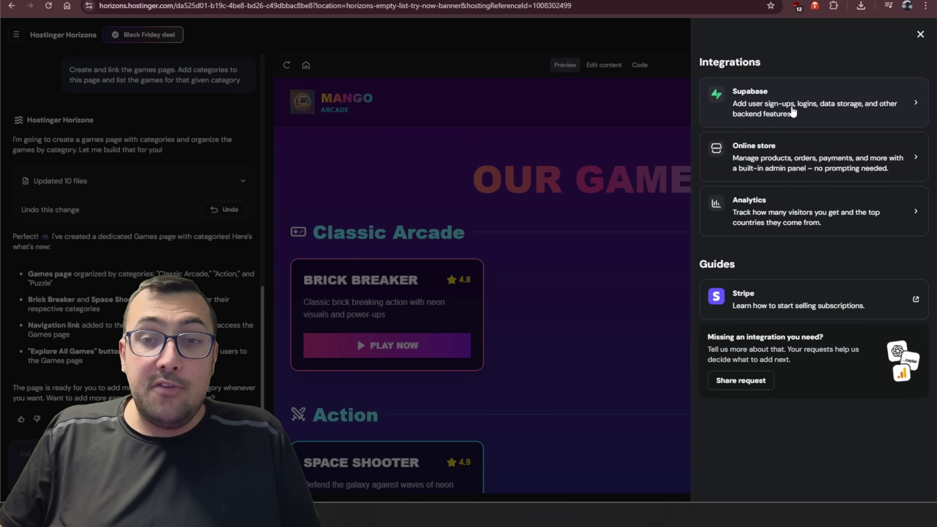
{"action": "left_click", "coordinate": [792, 94]}
{"action": "left_click", "coordinate": [810, 140]}
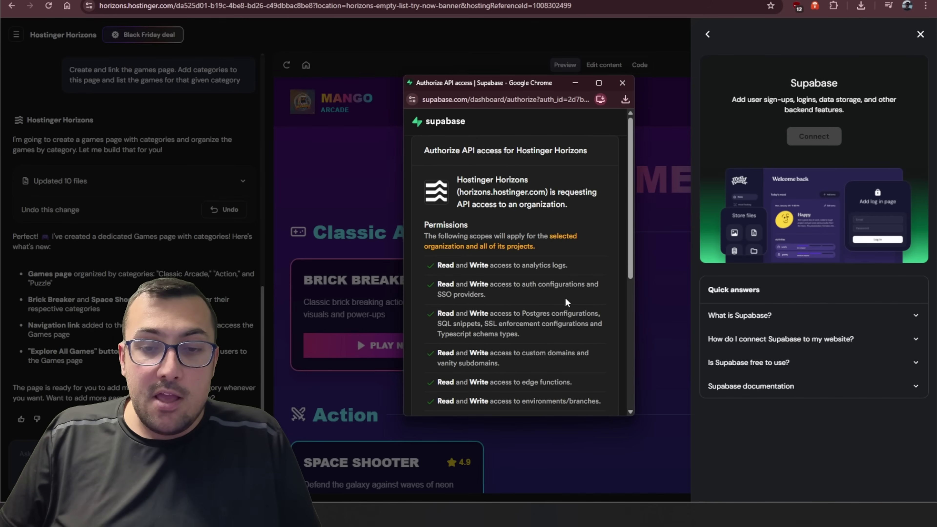
{"action": "scroll", "coordinate": [567, 301], "scroll_direction": "down", "scroll_amount": 2}
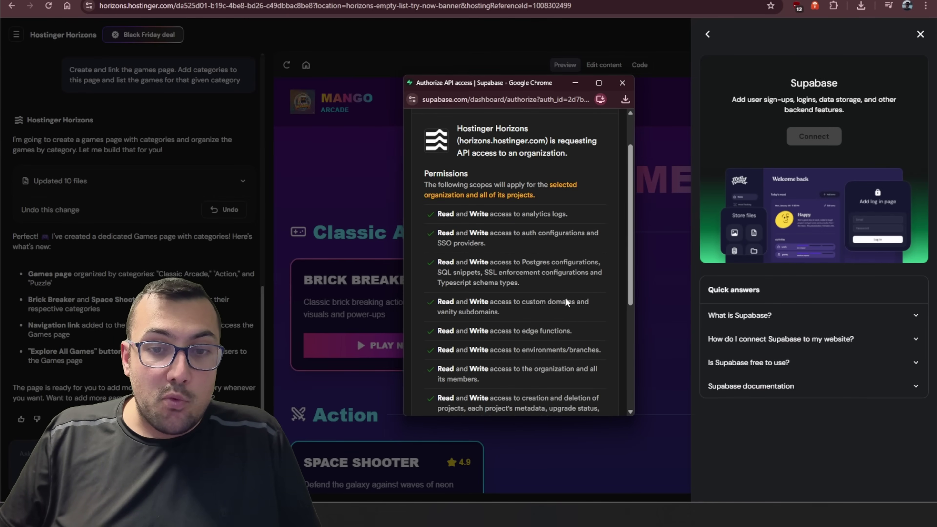
{"action": "scroll", "coordinate": [567, 301], "scroll_direction": "down", "scroll_amount": 5}
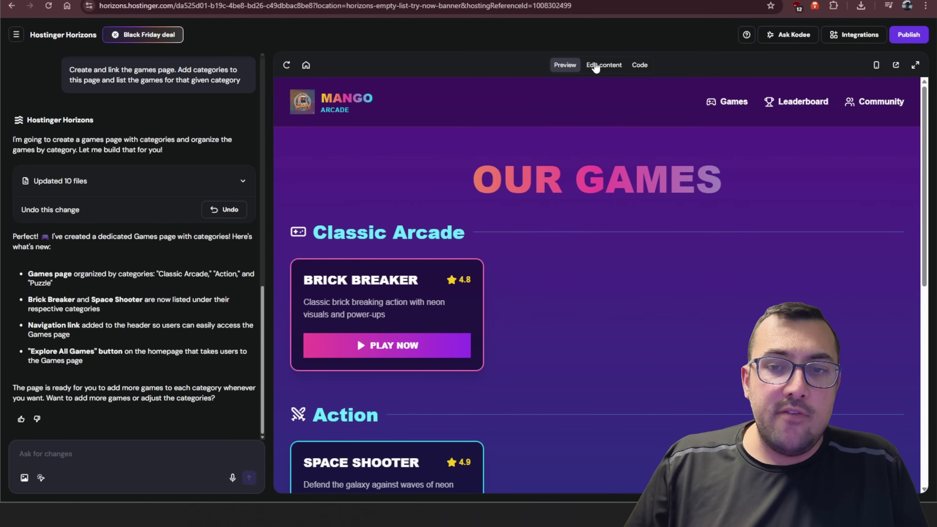
Enter content-editing mode and open, then cancel, edits to the Games link and MANGO logo.
{"action": "left_click", "coordinate": [603, 66]}
{"action": "scroll", "coordinate": [537, 177], "scroll_direction": "down", "scroll_amount": 8}
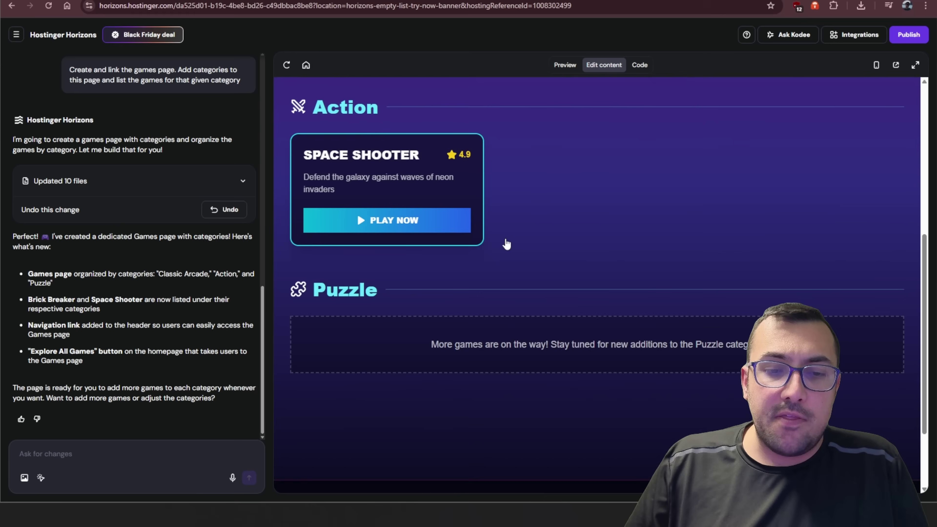
{"action": "scroll", "coordinate": [503, 242], "scroll_direction": "up", "scroll_amount": 8}
{"action": "left_click", "coordinate": [734, 102]}
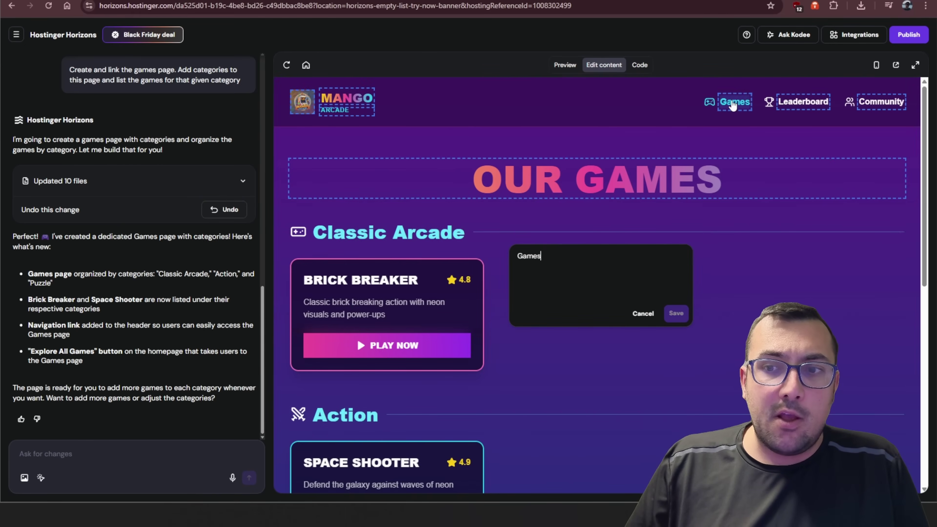
{"action": "left_click", "coordinate": [635, 312]}
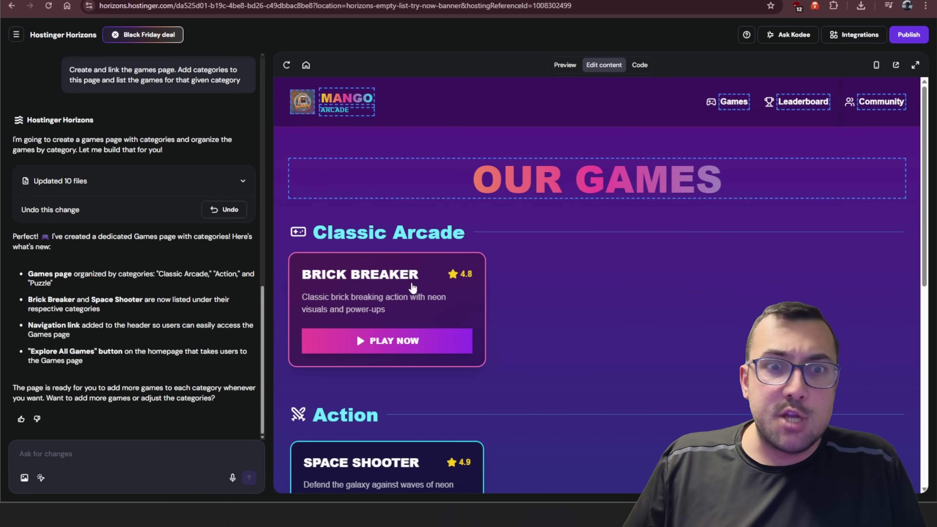
{"action": "left_click", "coordinate": [347, 99]}
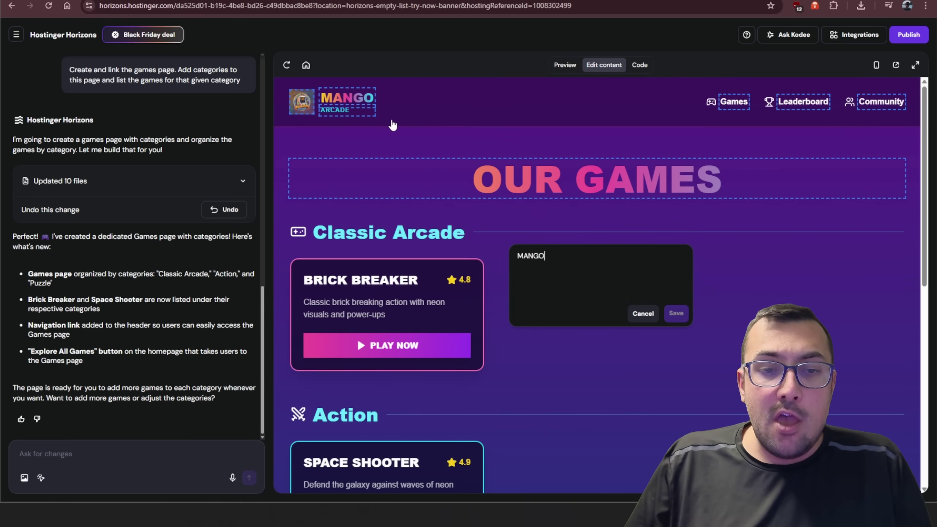
{"action": "left_click", "coordinate": [643, 313]}
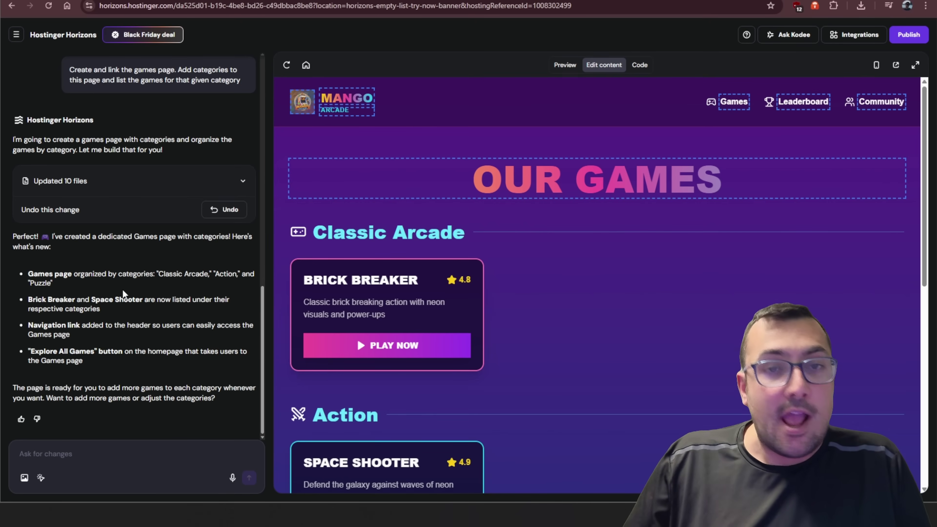
Show the project's source code and select App.jsx in the file tree.
{"action": "left_click", "coordinate": [645, 68]}
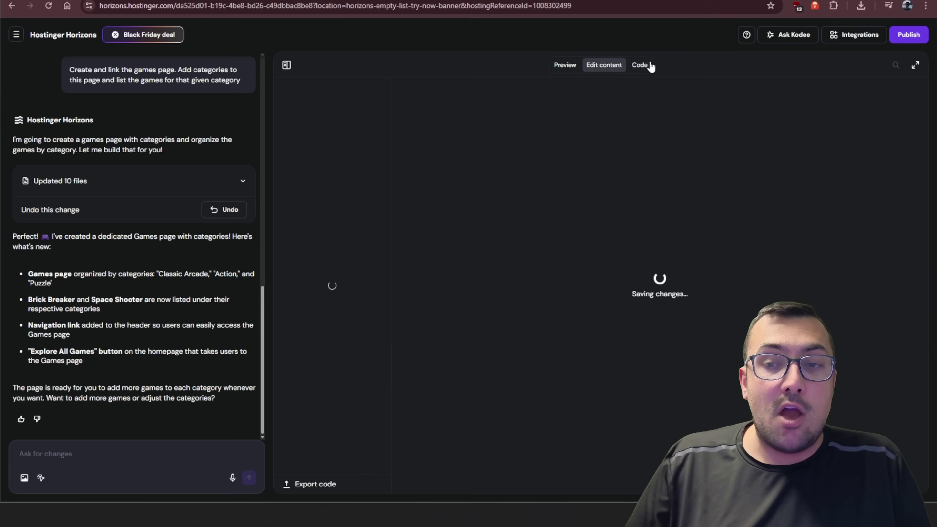
{"action": "left_click", "coordinate": [360, 151]}
{"action": "scroll", "coordinate": [360, 152], "scroll_direction": "down", "scroll_amount": 1}
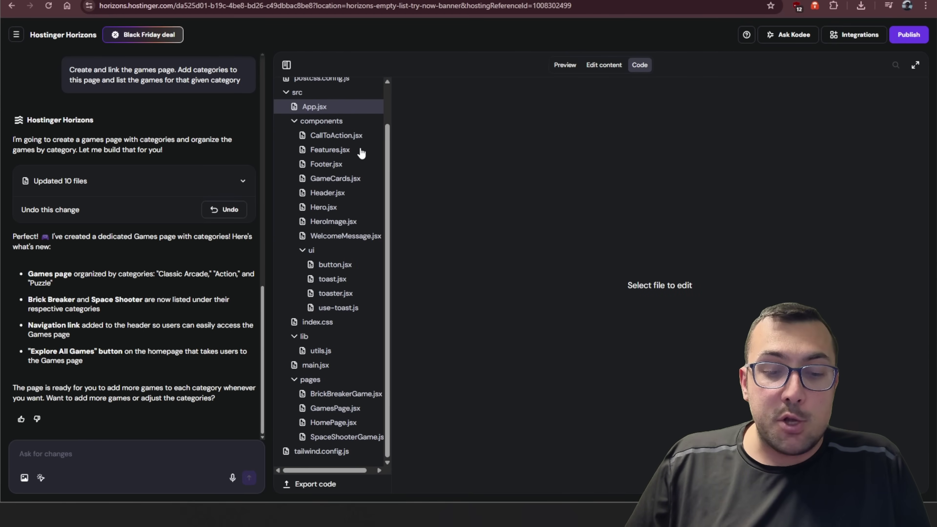
{"action": "scroll", "coordinate": [352, 163], "scroll_direction": "up", "scroll_amount": 2}
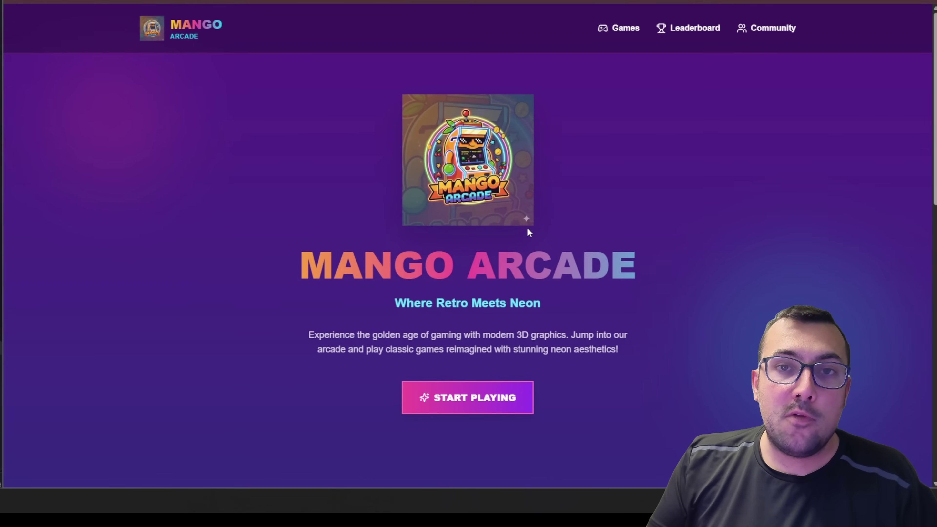
Browse the live home page and go to the full games page via Explore All Games.
{"action": "scroll", "coordinate": [527, 228], "scroll_direction": "down", "scroll_amount": 10}
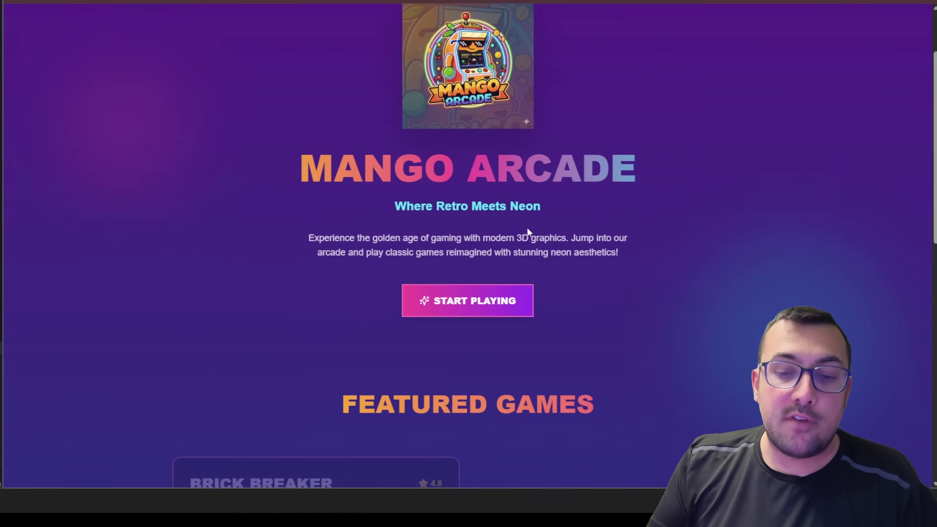
{"action": "scroll", "coordinate": [527, 228], "scroll_direction": "down", "scroll_amount": 5}
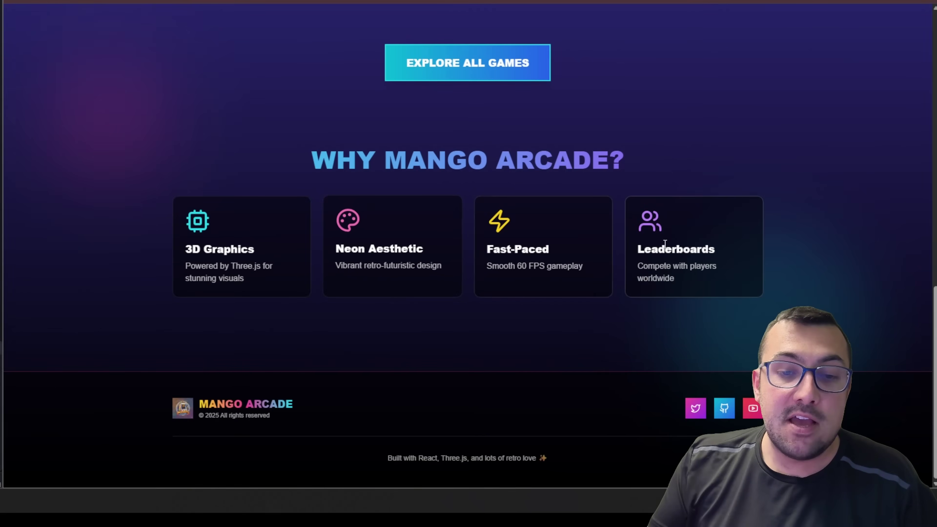
{"action": "scroll", "coordinate": [479, 229], "scroll_direction": "up", "scroll_amount": 3}
{"action": "left_click", "coordinate": [467, 215]}
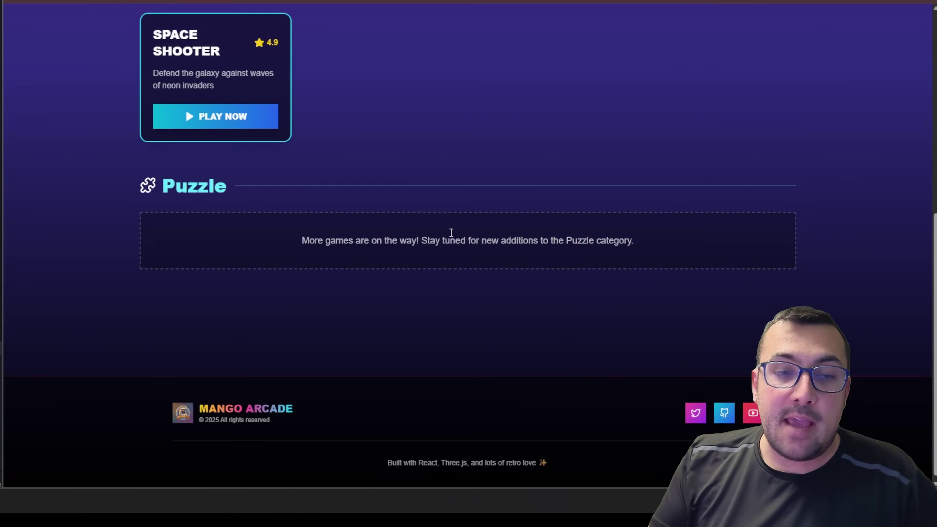
{"action": "scroll", "coordinate": [450, 232], "scroll_direction": "up", "scroll_amount": 5}
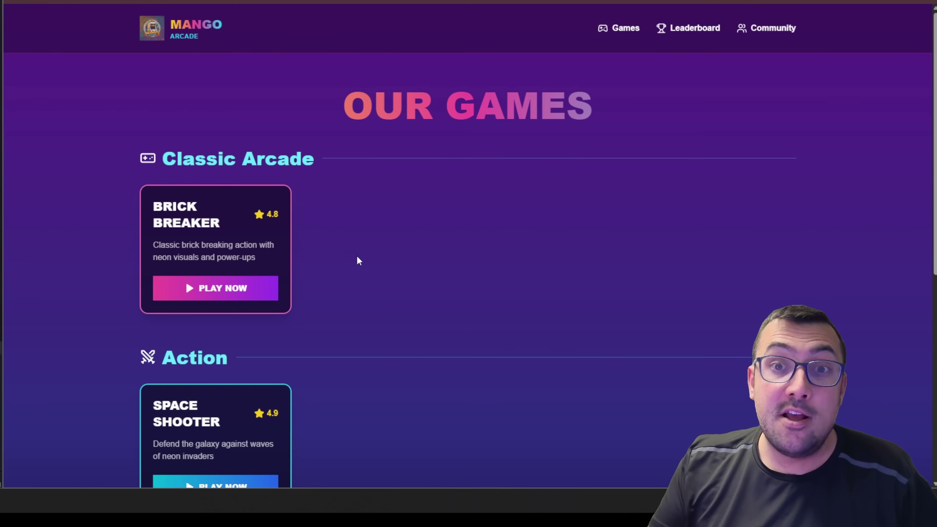
{"action": "scroll", "coordinate": [357, 249], "scroll_direction": "down", "scroll_amount": 3}
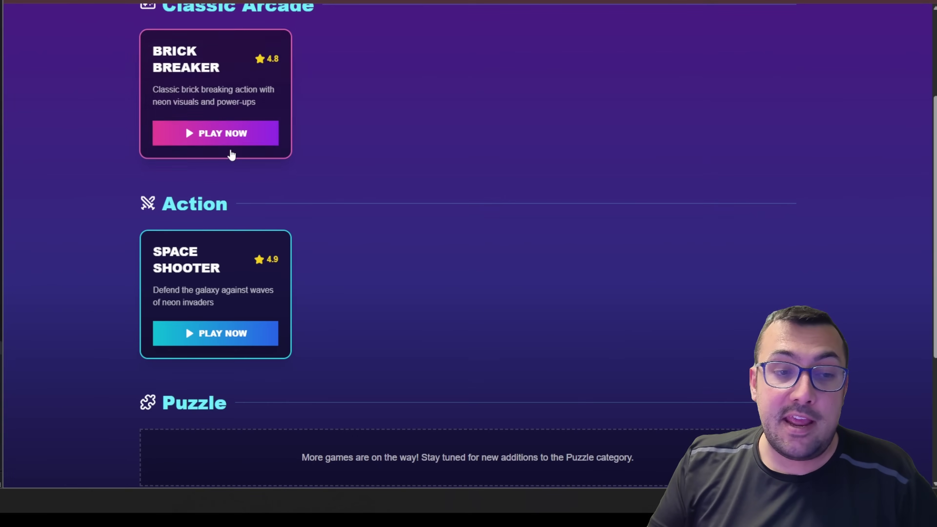
Play Brick Breaker on the live site, then return to the home page.
{"action": "left_click", "coordinate": [226, 140]}
{"action": "left_click", "coordinate": [450, 384]}
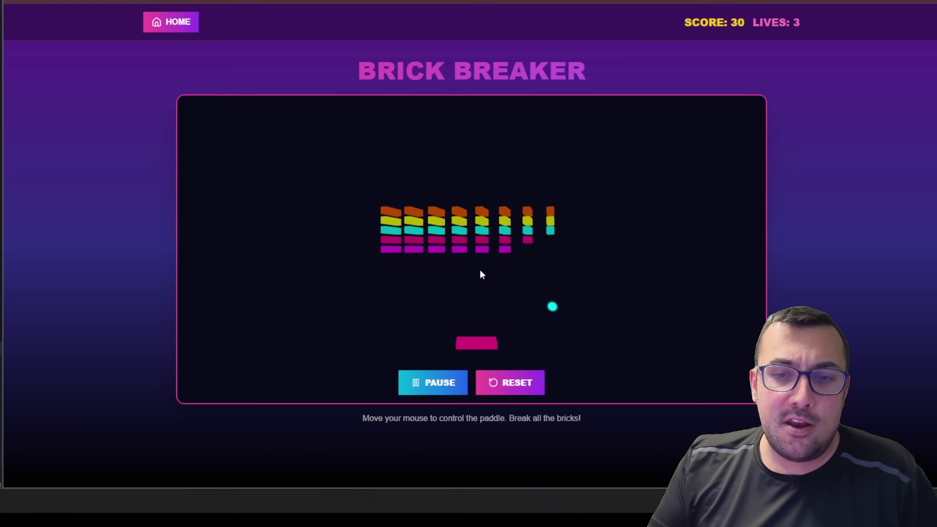
{"action": "left_click", "coordinate": [174, 23]}
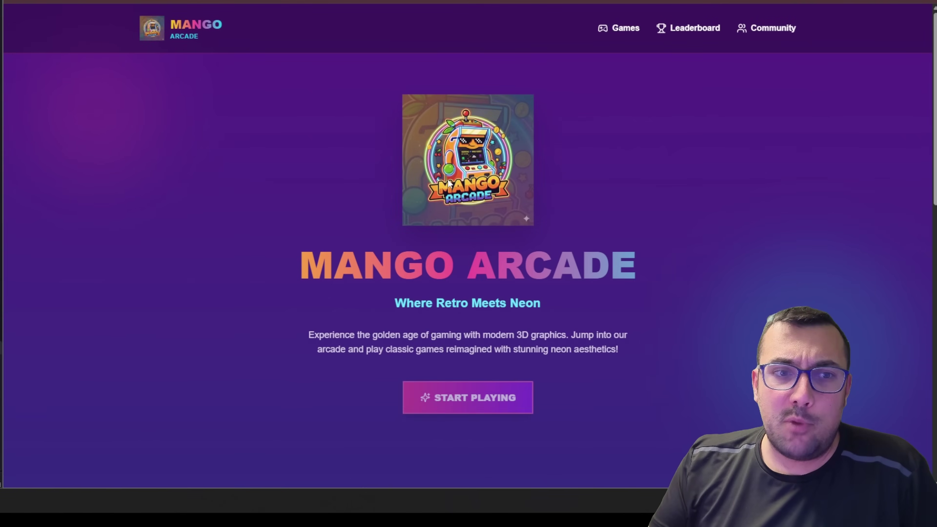